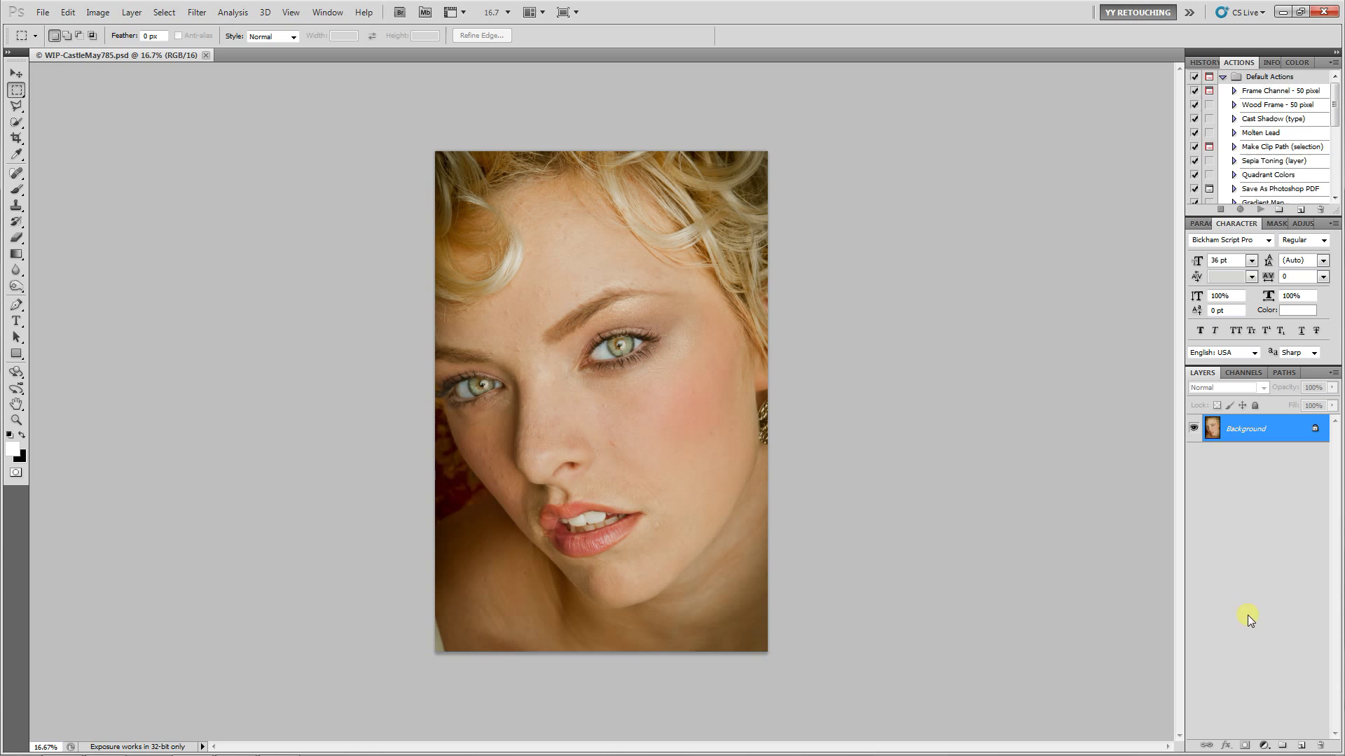
Step: Duplicate the Background layer and rename the copy 'PP'
{"action": "left_click_drag", "start_coordinate": [1242, 430], "coordinate": [1301, 745]}
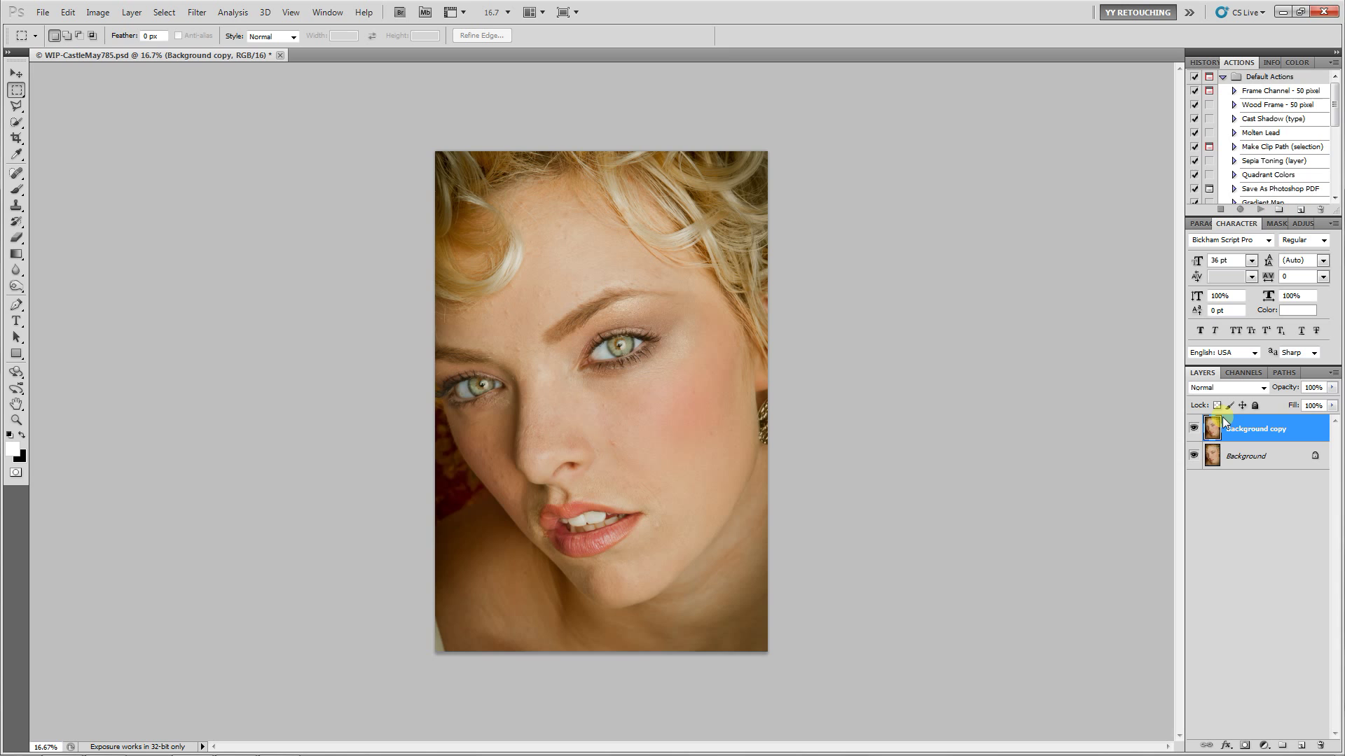
{"action": "double_click", "coordinate": [1248, 434]}
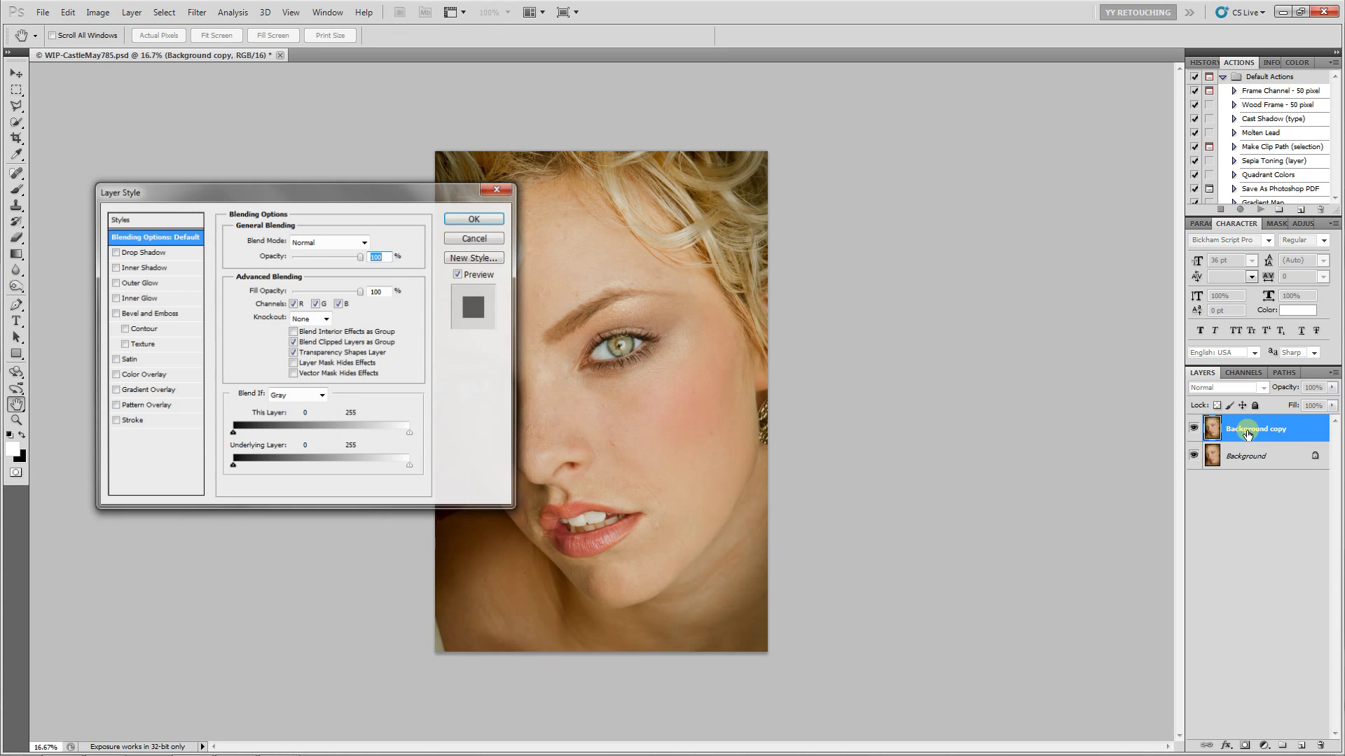
{"action": "left_click", "coordinate": [474, 238]}
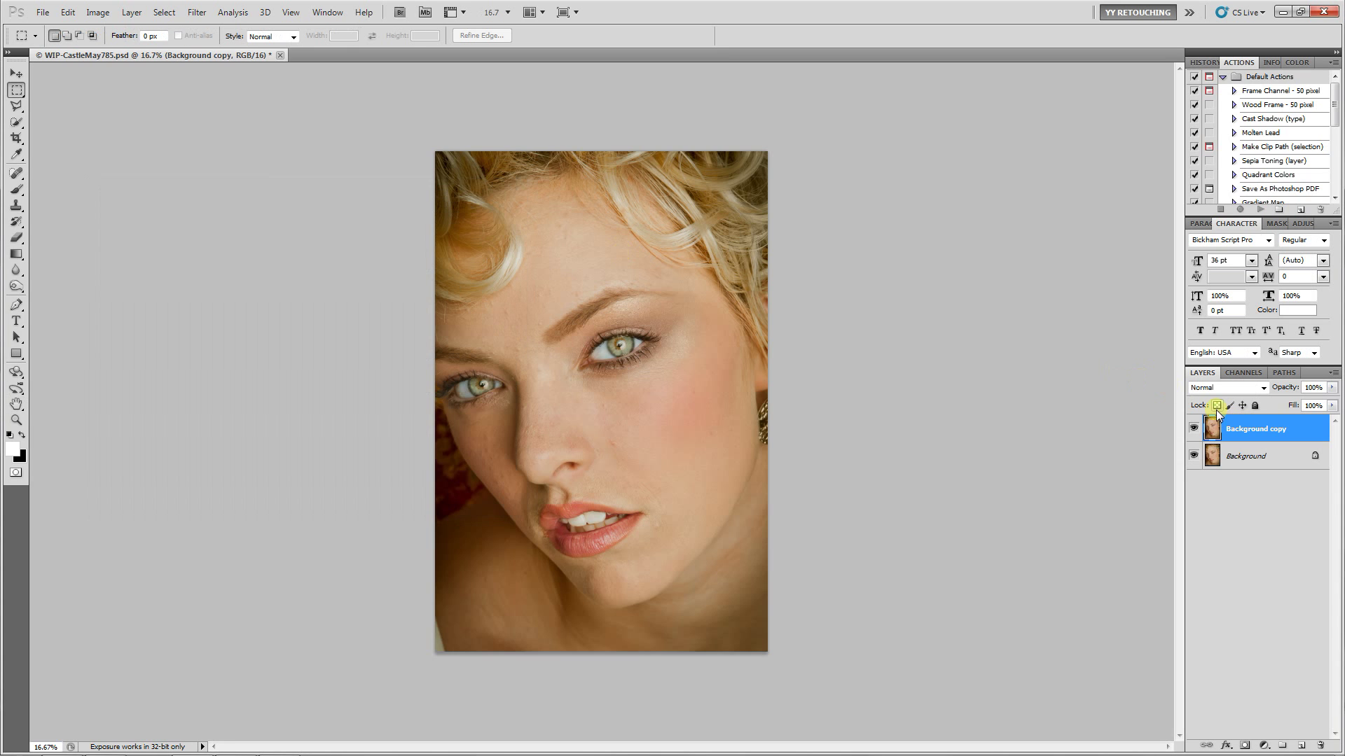
{"action": "double_click", "coordinate": [1247, 431]}
{"action": "type", "text": "PP"}
{"action": "key", "text": "Return"}
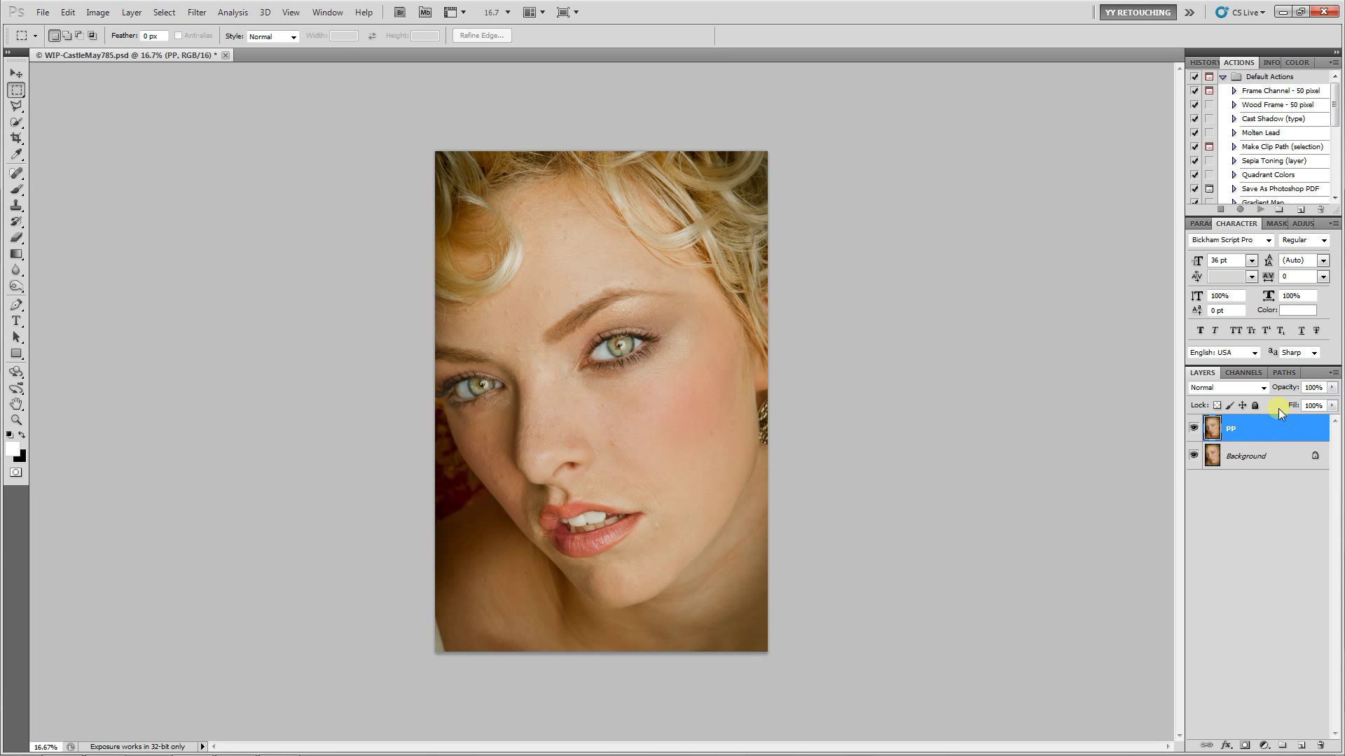
Step: Run Filter > Anthropics > Portrait Professional on the PP layer
{"action": "left_click", "coordinate": [222, 13]}
{"action": "mouse_move", "coordinate": [196, 12]}
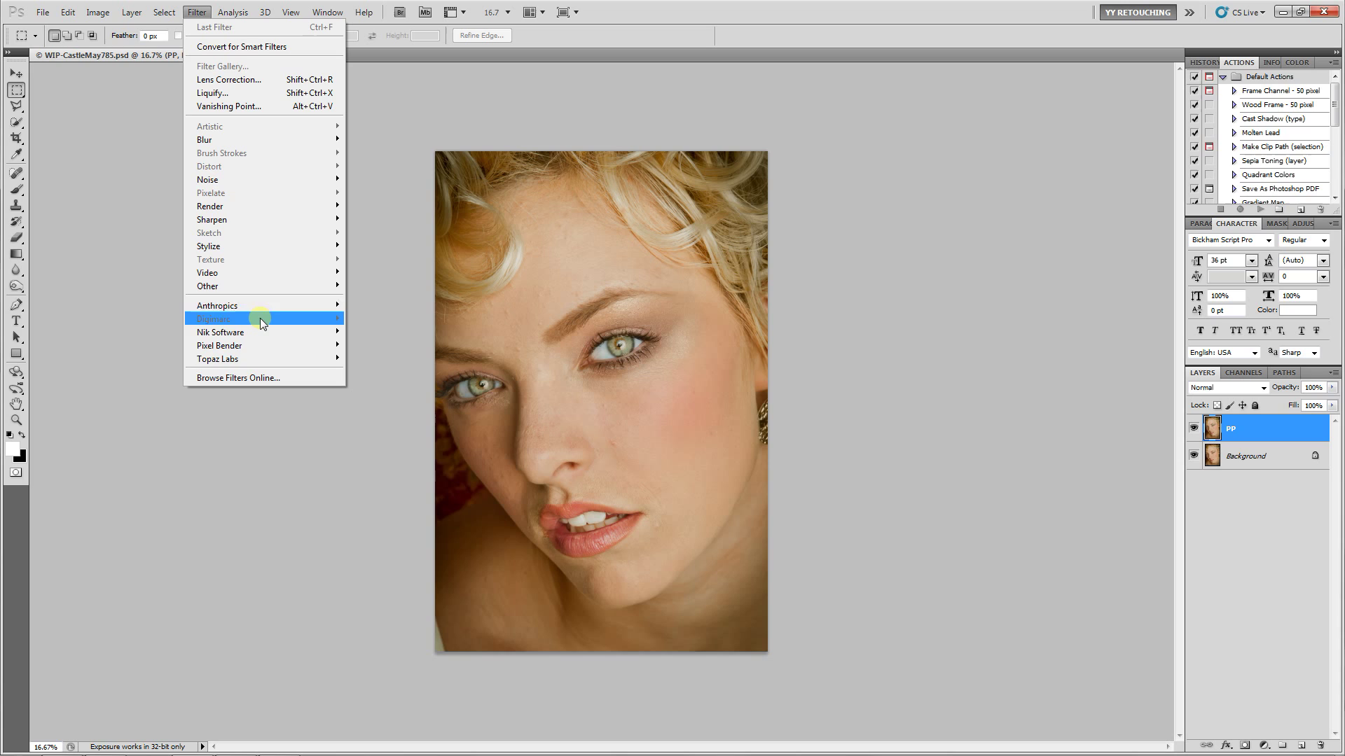
{"action": "mouse_move", "coordinate": [257, 309]}
{"action": "left_click", "coordinate": [158, 303]}
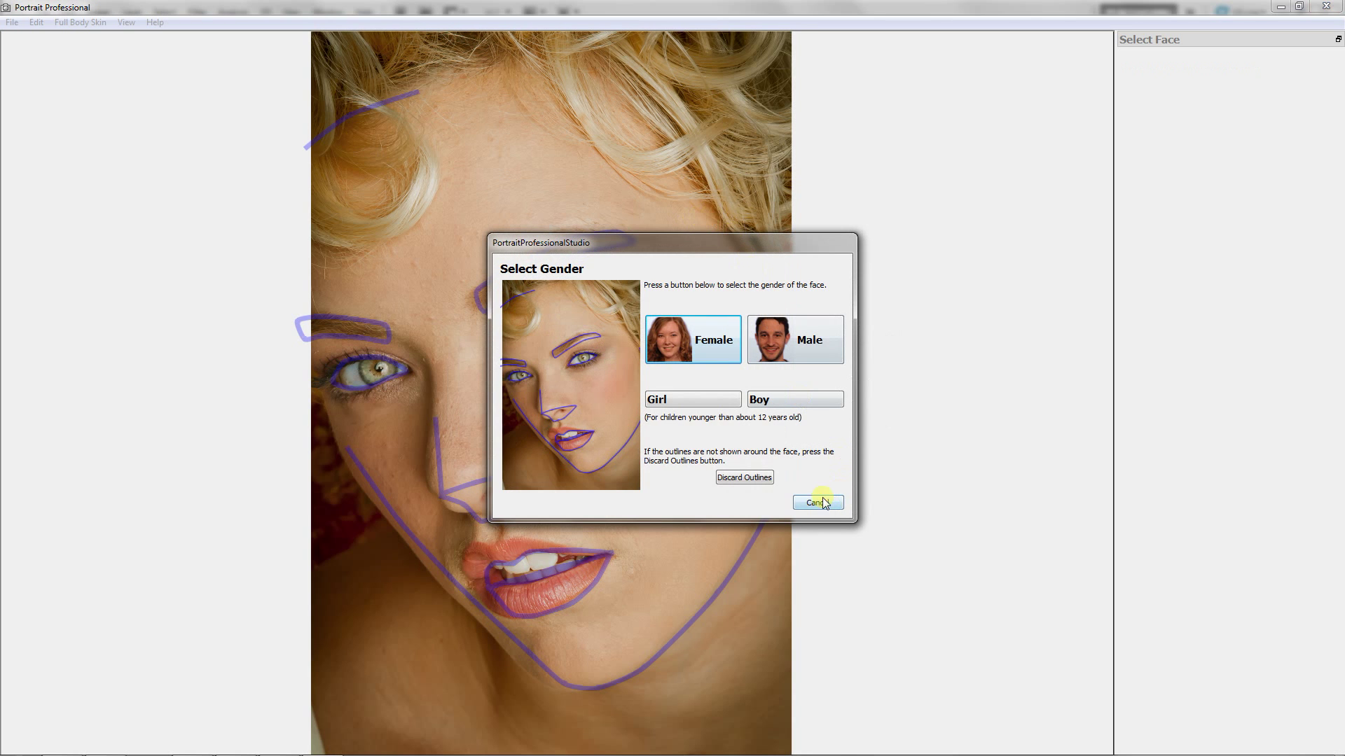
Step: Classify the face as Girl, fit the lip outline to the mouth, and start enhancement
{"action": "left_click", "coordinate": [697, 399]}
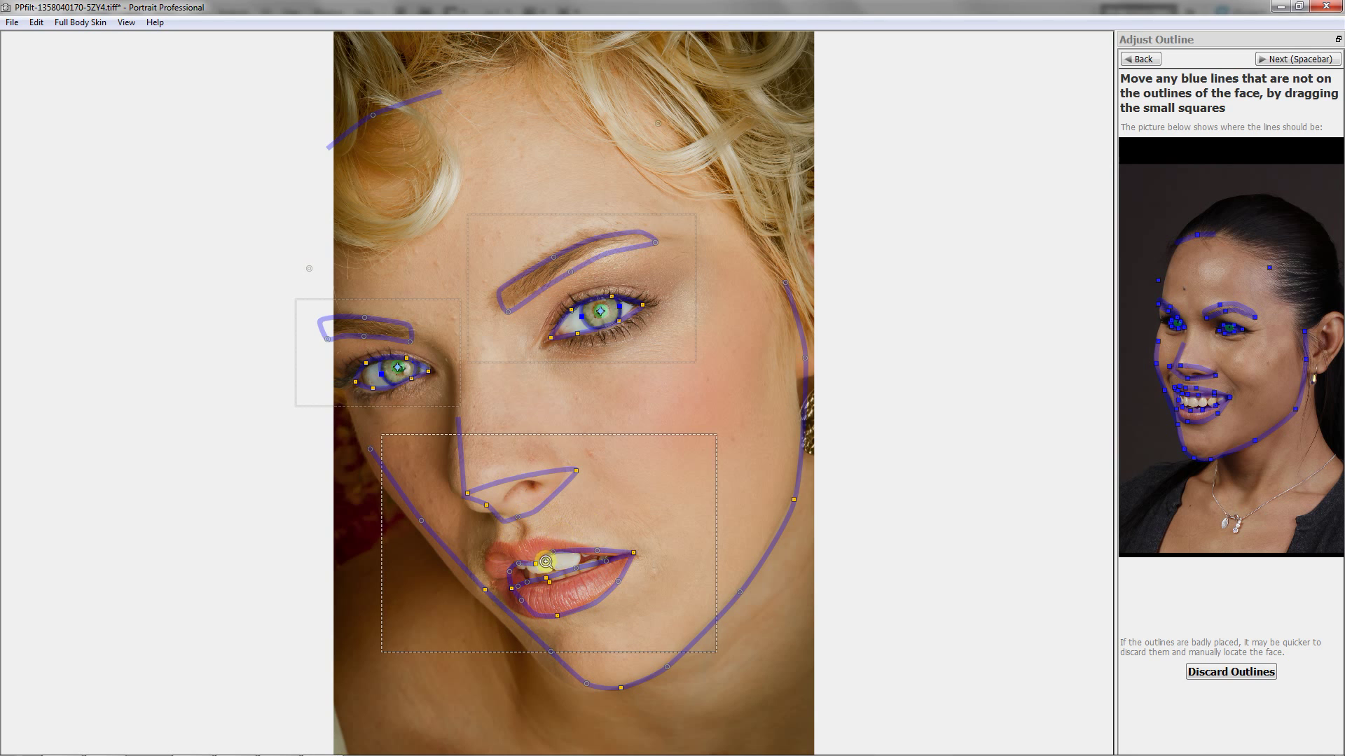
{"action": "left_click_drag", "start_coordinate": [536, 567], "coordinate": [494, 584]}
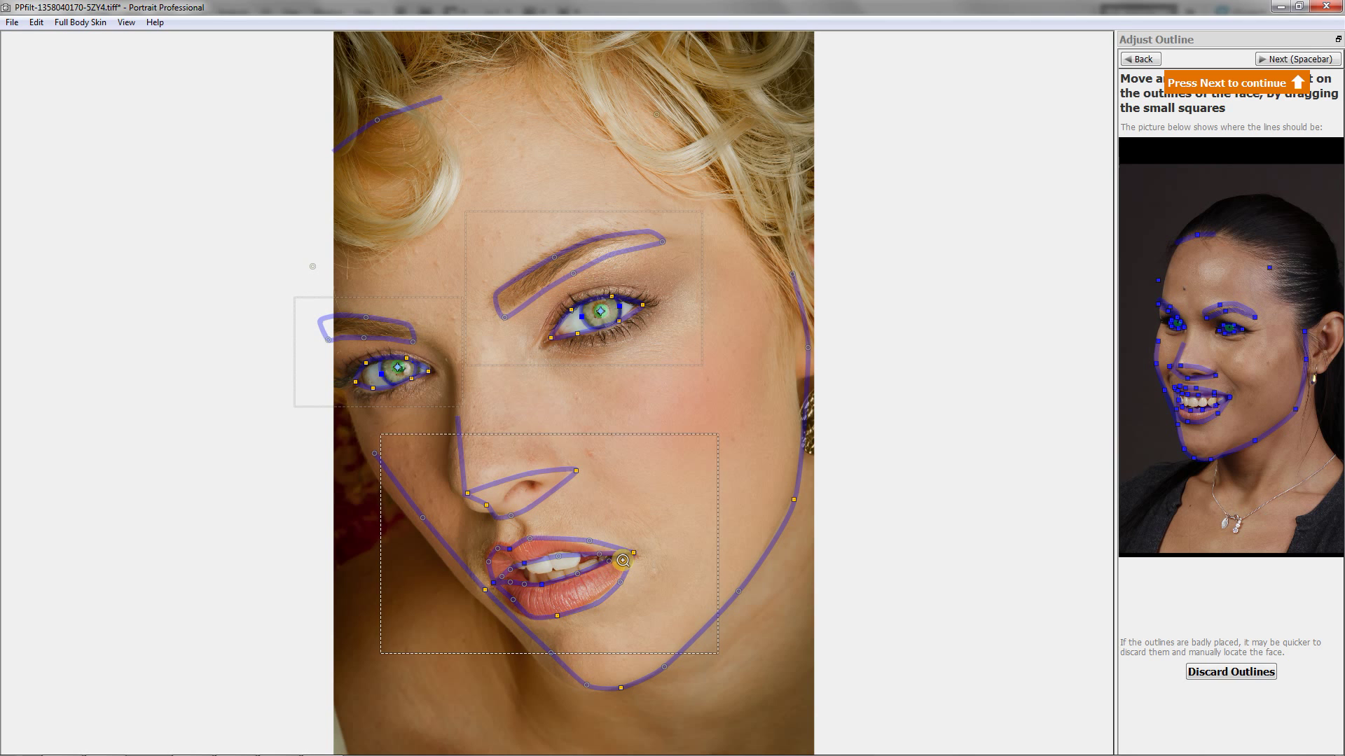
{"action": "left_click", "coordinate": [554, 564]}
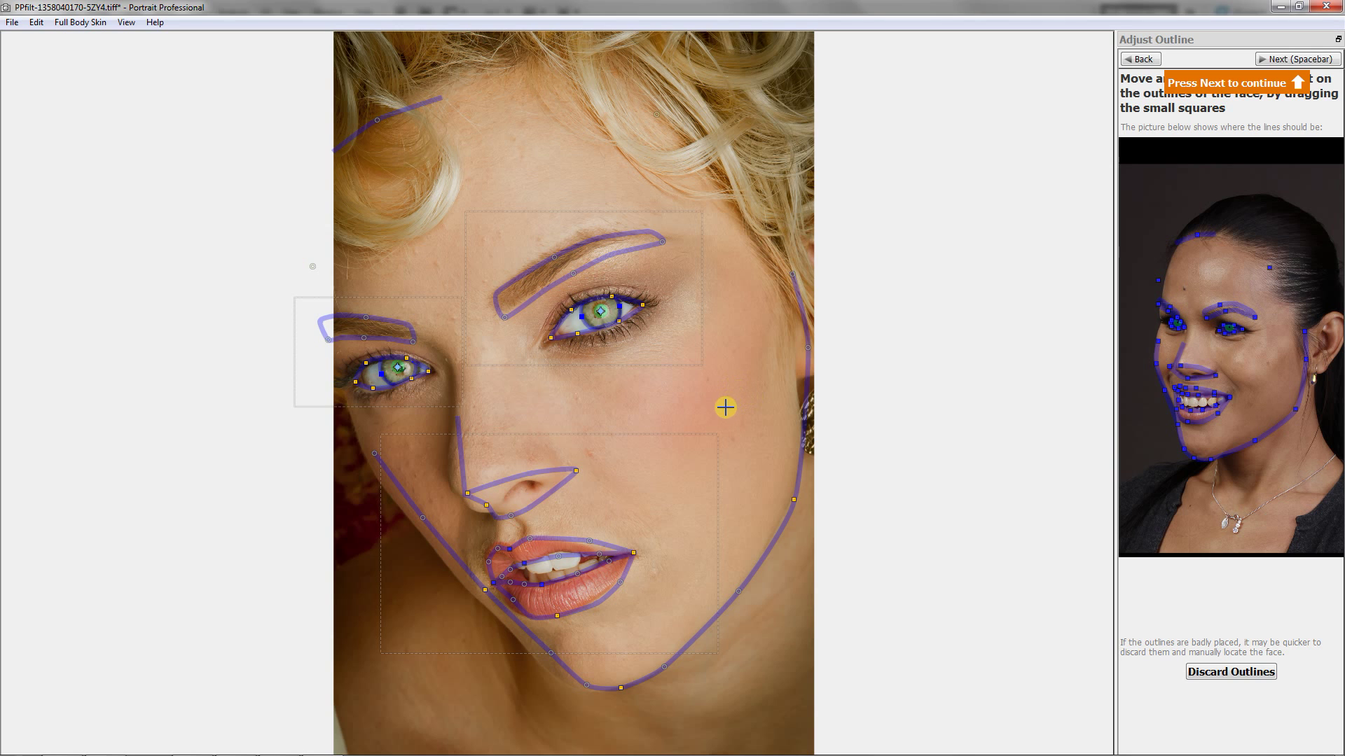
{"action": "left_click", "coordinate": [522, 555]}
{"action": "left_click_drag", "start_coordinate": [522, 555], "coordinate": [524, 563]}
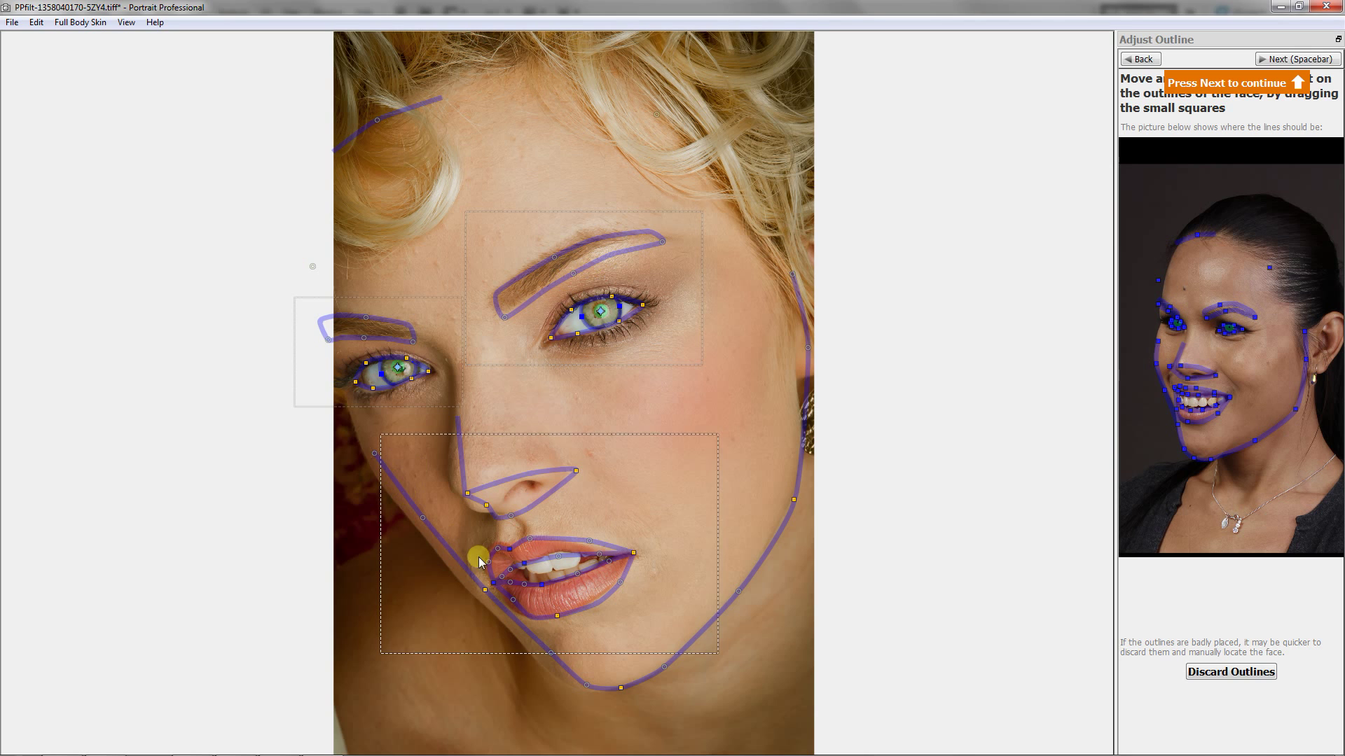
{"action": "left_click", "coordinate": [1295, 59]}
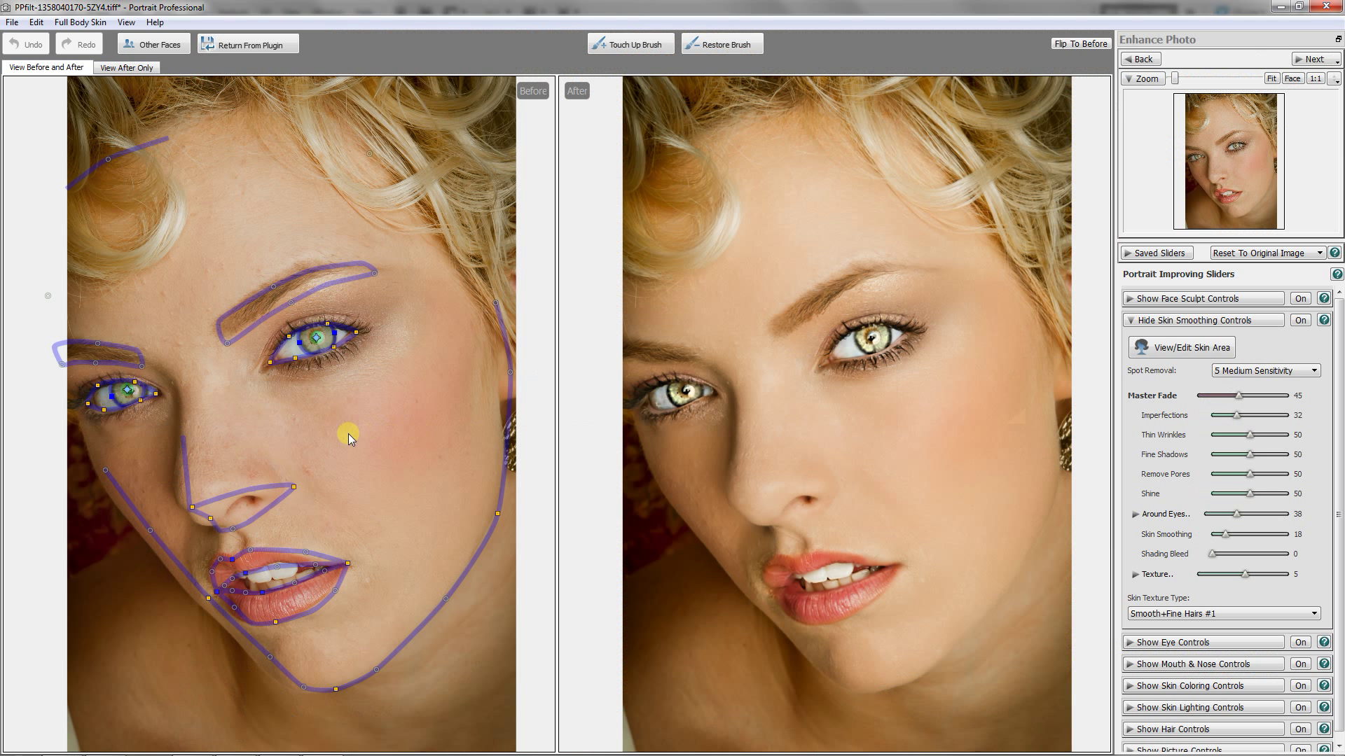
Step: Review the smoothed After portrait beside the original Before view
{"action": "mouse_move", "coordinate": [430, 496]}
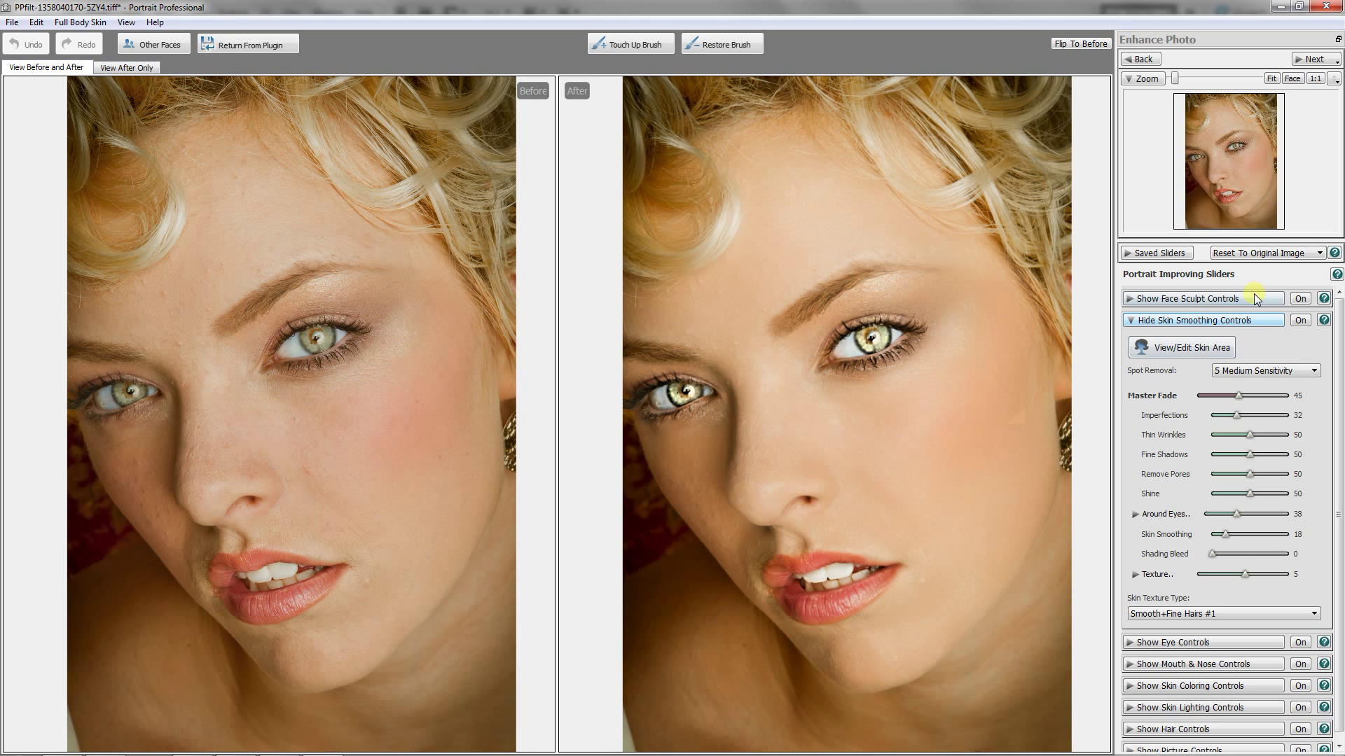
Step: Switch face sculpt controls Off and refit the jaw and right cheek outline points
{"action": "left_click", "coordinate": [1300, 299]}
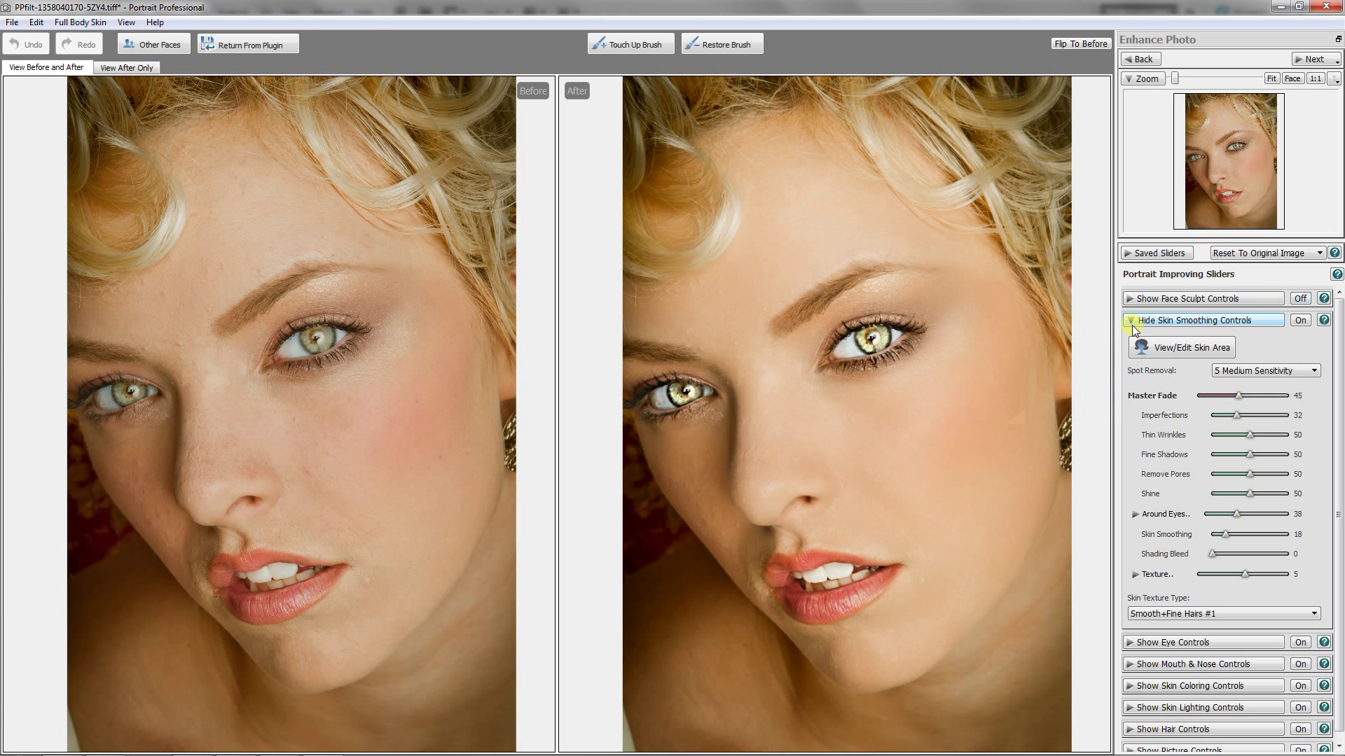
{"action": "mouse_move", "coordinate": [171, 525]}
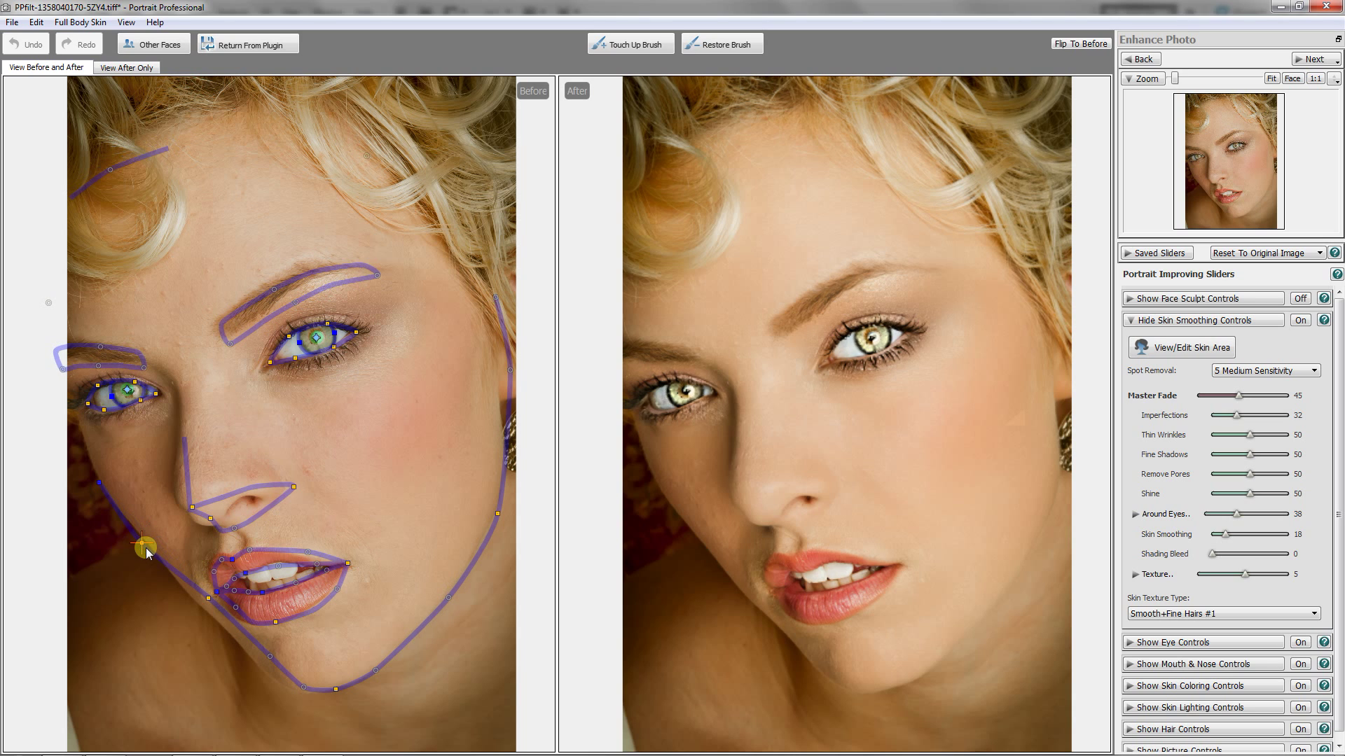
{"action": "left_click_drag", "start_coordinate": [146, 548], "coordinate": [144, 540]}
{"action": "left_click_drag", "start_coordinate": [216, 594], "coordinate": [202, 613]}
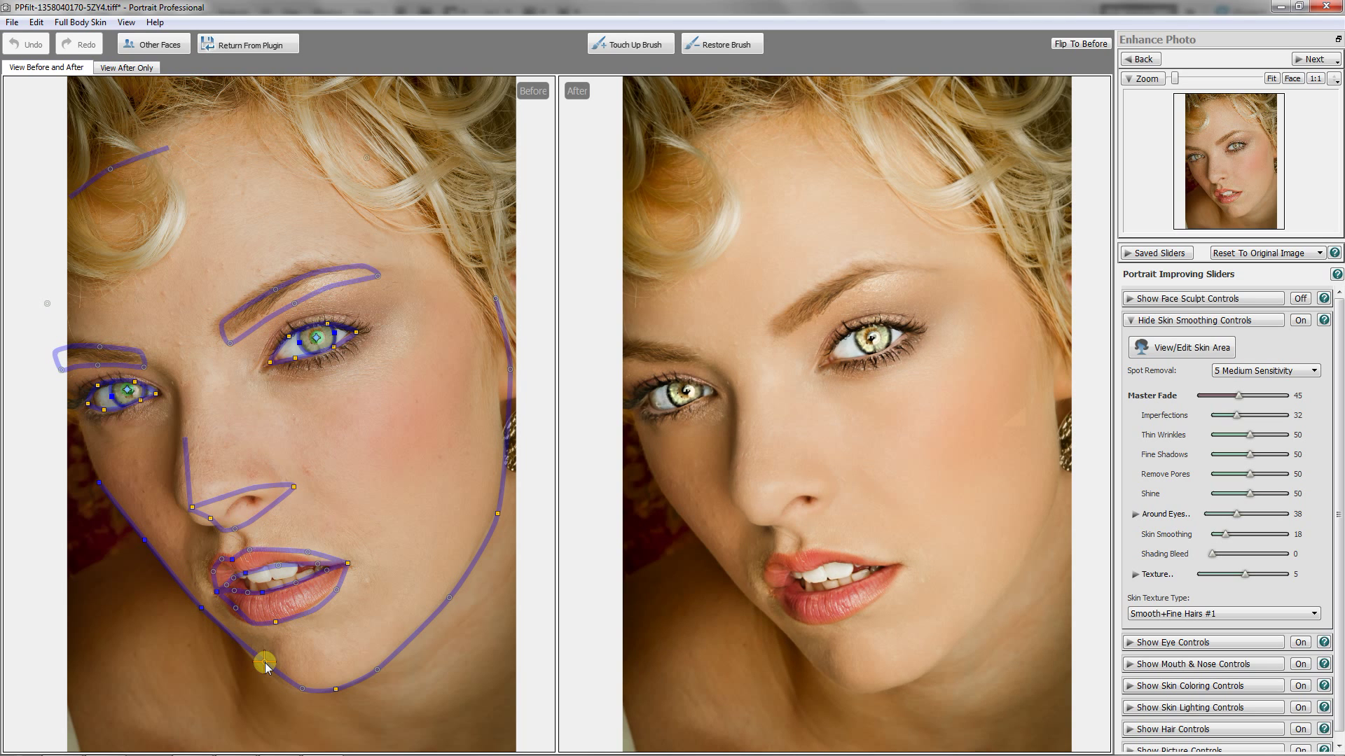
{"action": "left_click_drag", "start_coordinate": [264, 670], "coordinate": [265, 676]}
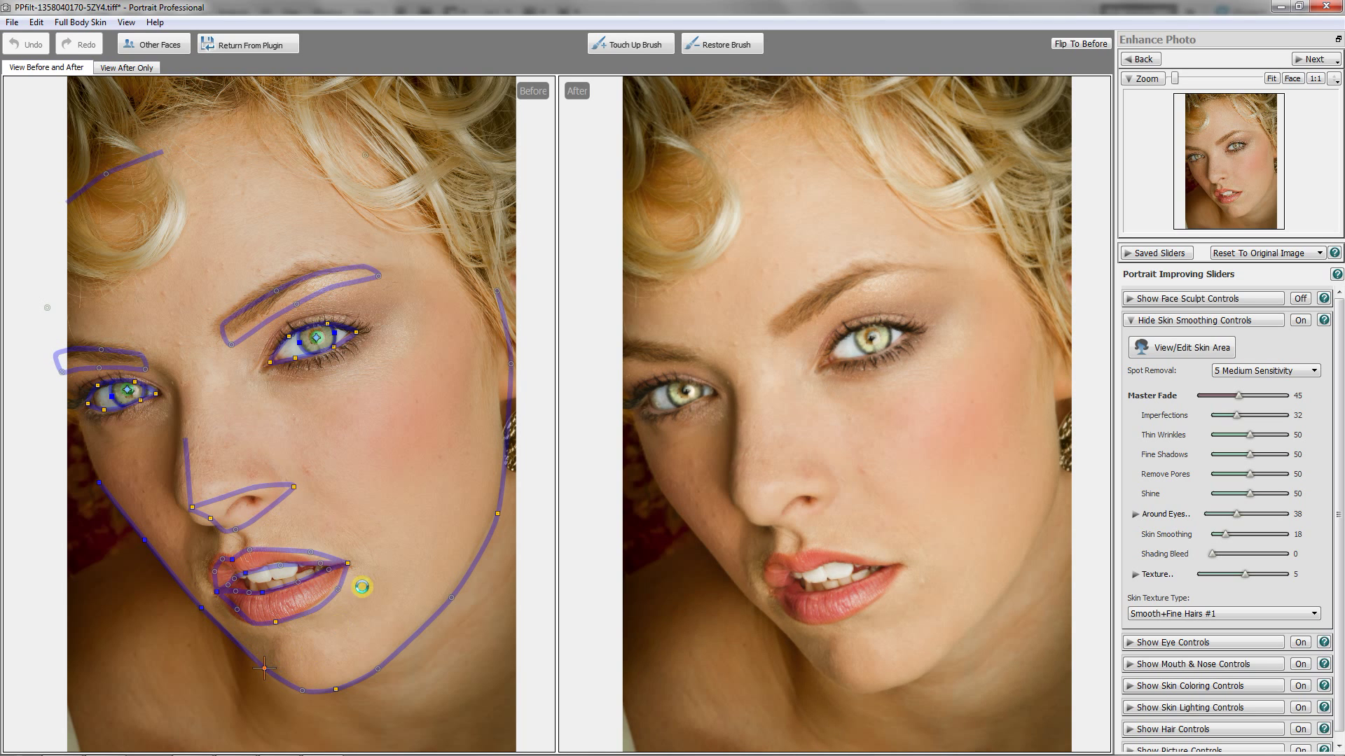
{"action": "left_click_drag", "start_coordinate": [502, 379], "coordinate": [503, 370]}
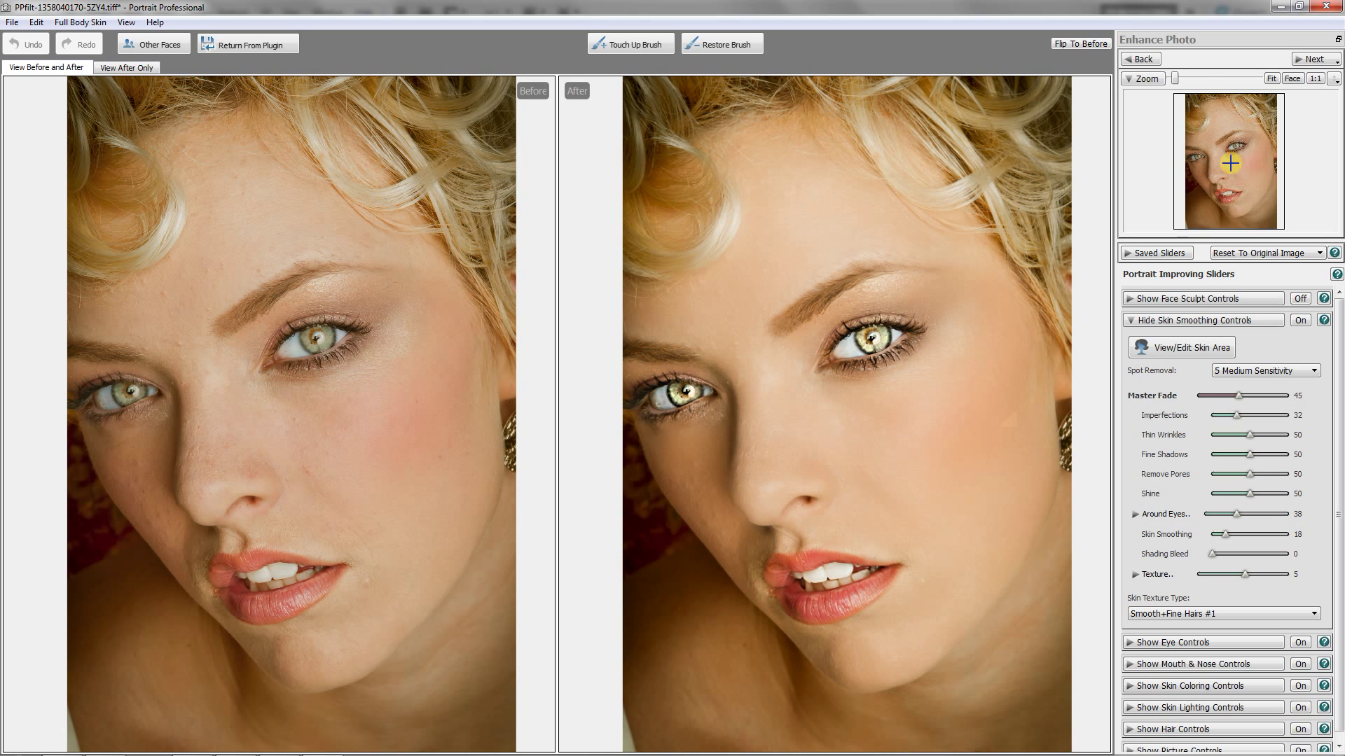
Step: Refit the left eyebrow end, forehead guide line and both nostril outline points
{"action": "left_click_drag", "start_coordinate": [1177, 81], "coordinate": [1206, 79]}
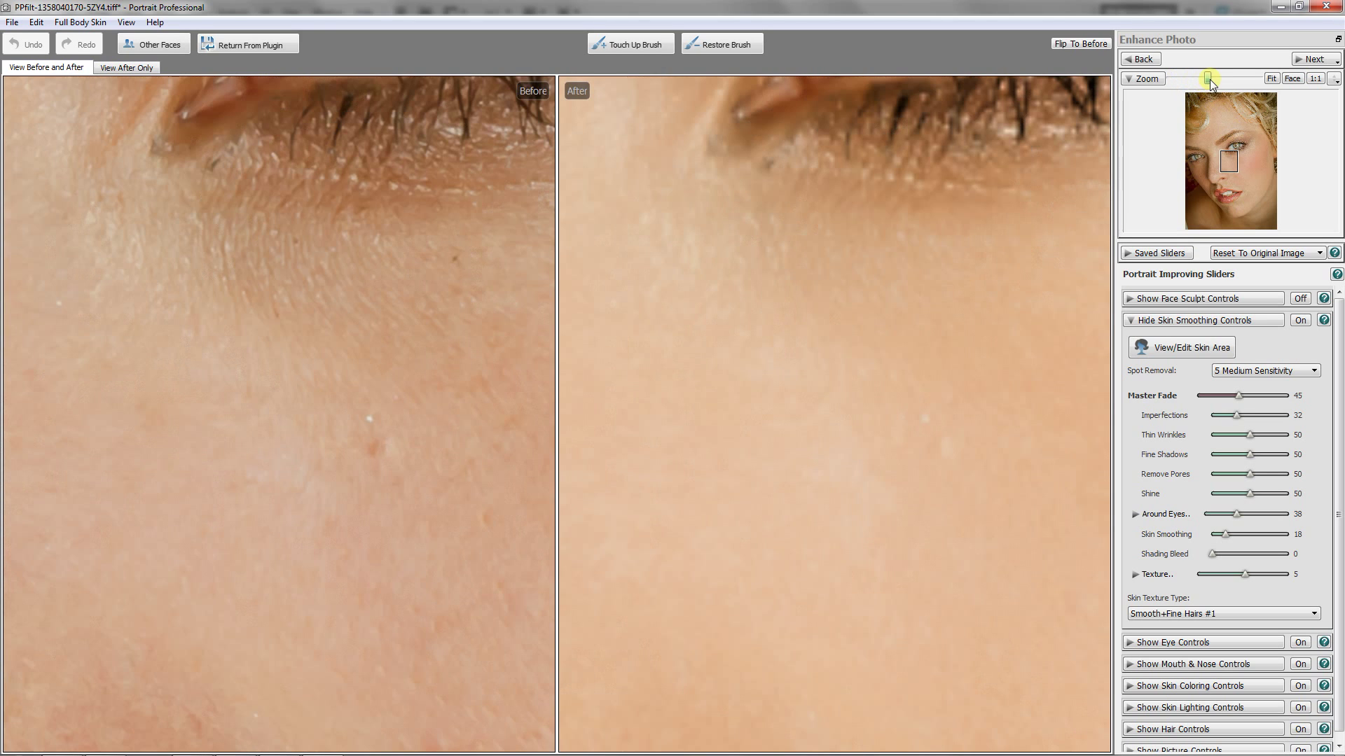
{"action": "left_click", "coordinate": [1268, 168]}
{"action": "scroll", "coordinate": [777, 186], "scroll_direction": "down", "scroll_amount": 5}
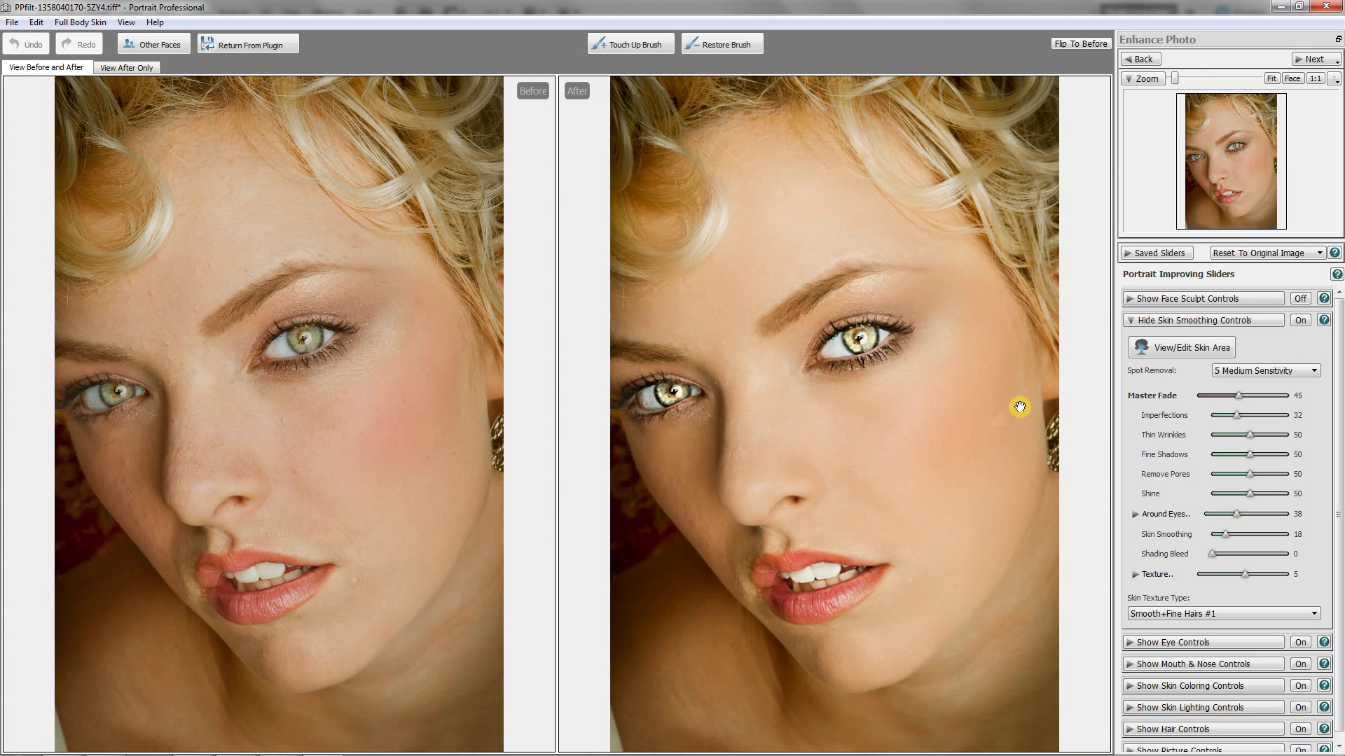
{"action": "mouse_move", "coordinate": [510, 375]}
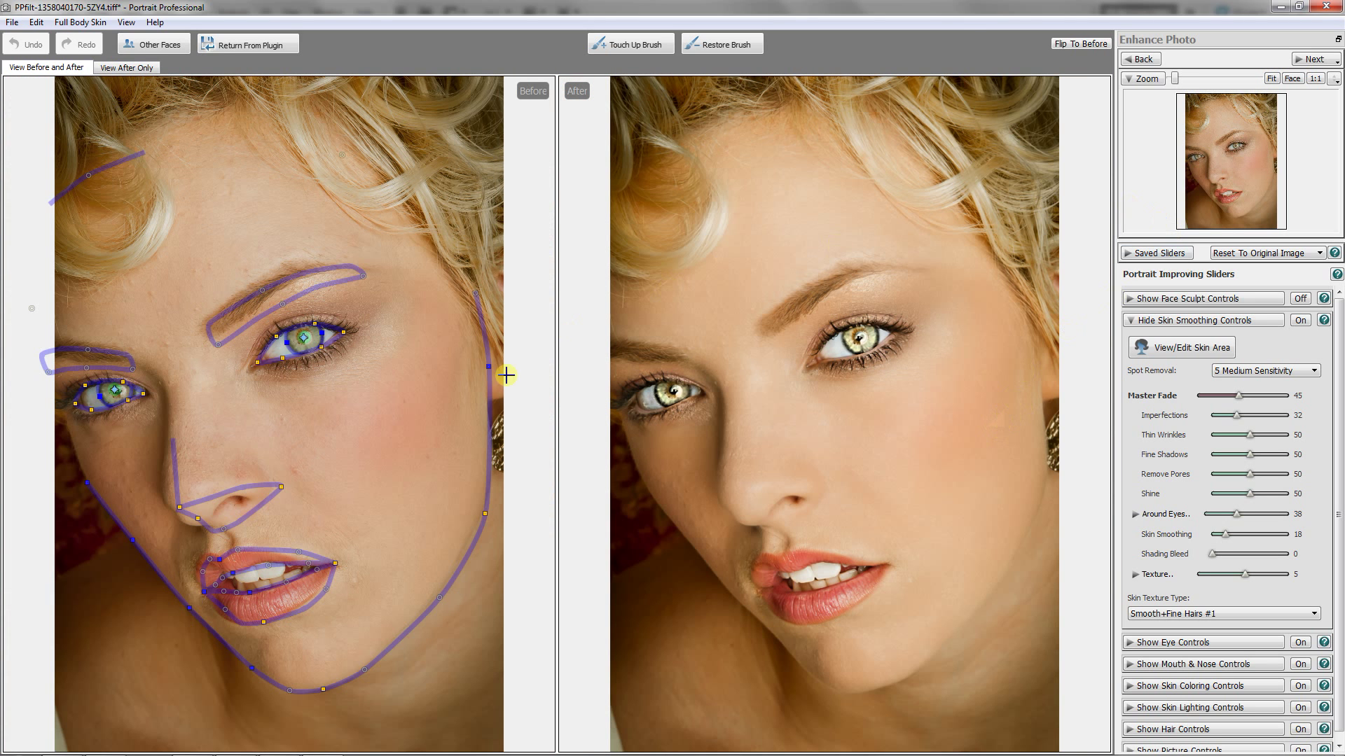
{"action": "left_click_drag", "start_coordinate": [217, 342], "coordinate": [208, 340]}
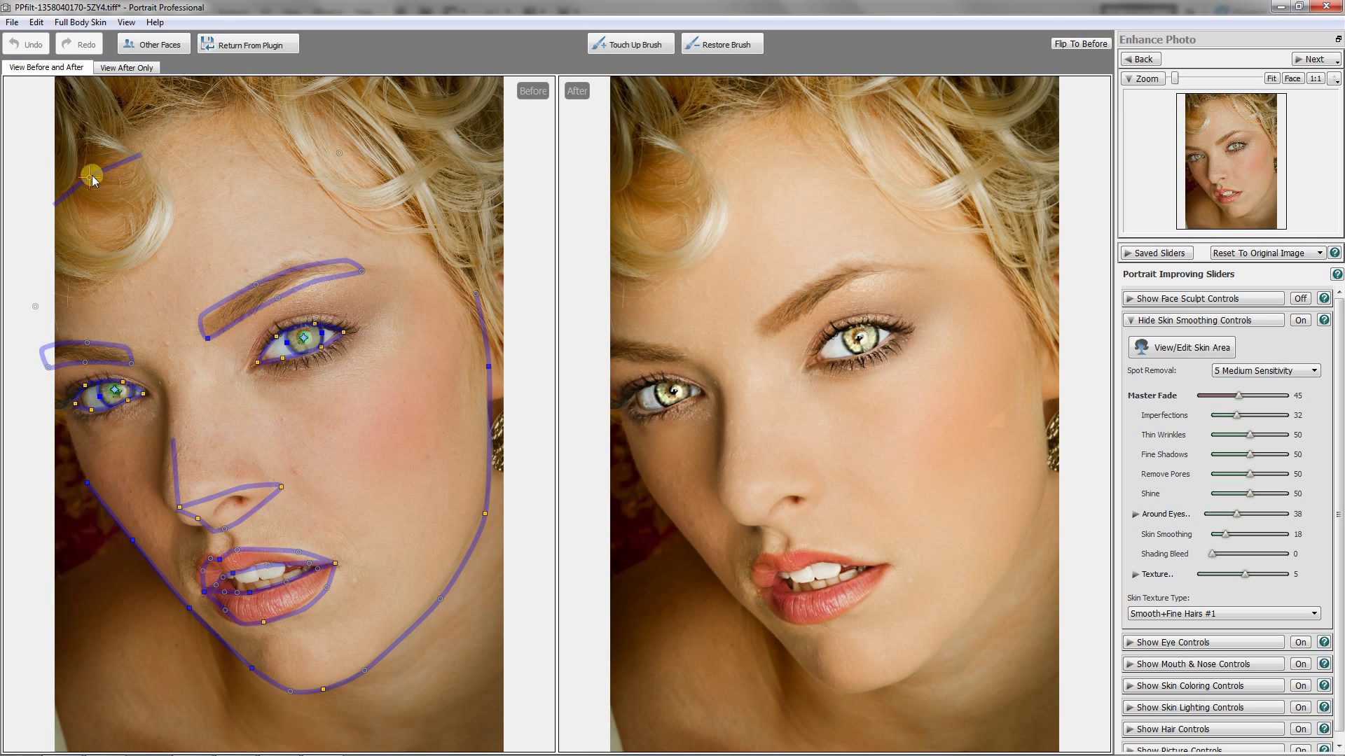
{"action": "left_click_drag", "start_coordinate": [91, 177], "coordinate": [84, 169]}
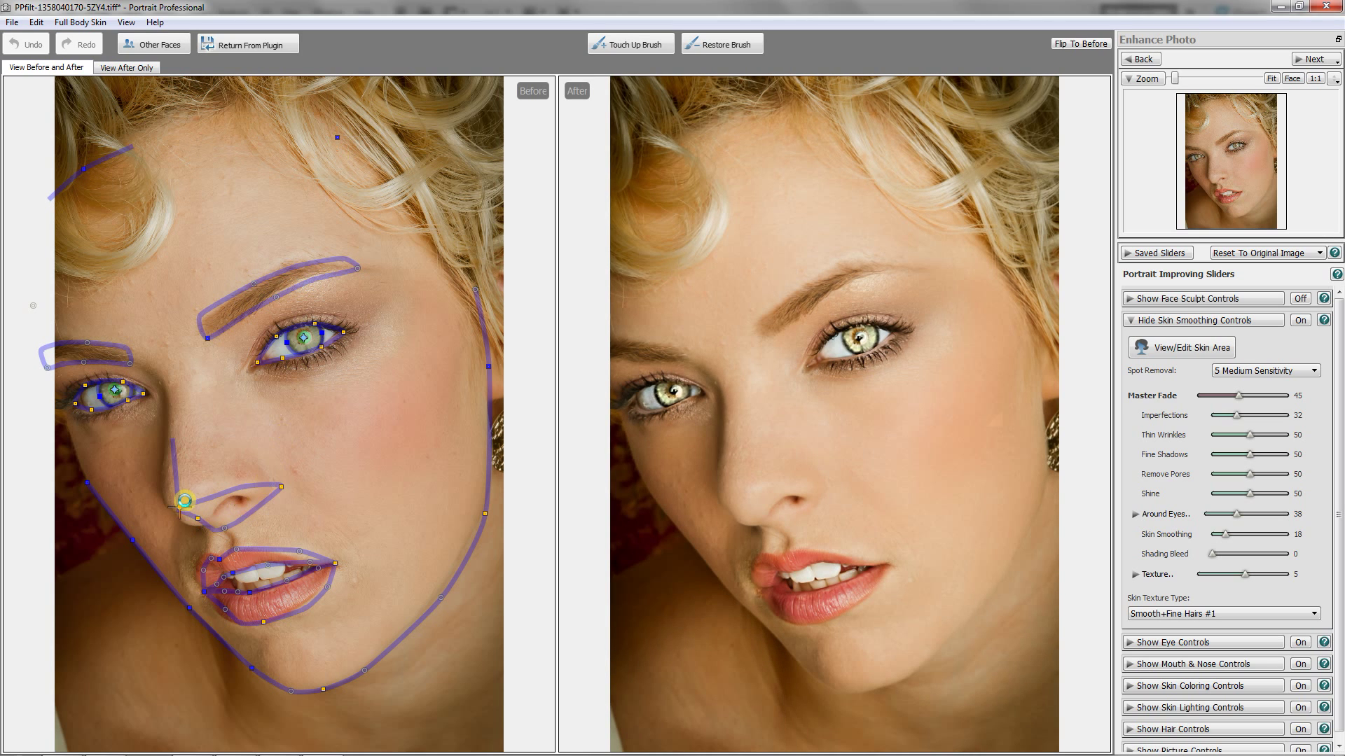
{"action": "mouse_move", "coordinate": [184, 501]}
{"action": "left_mouse_down"}
{"action": "mouse_move", "coordinate": [183, 481]}
{"action": "mouse_move", "coordinate": [165, 506]}
{"action": "left_mouse_up"}
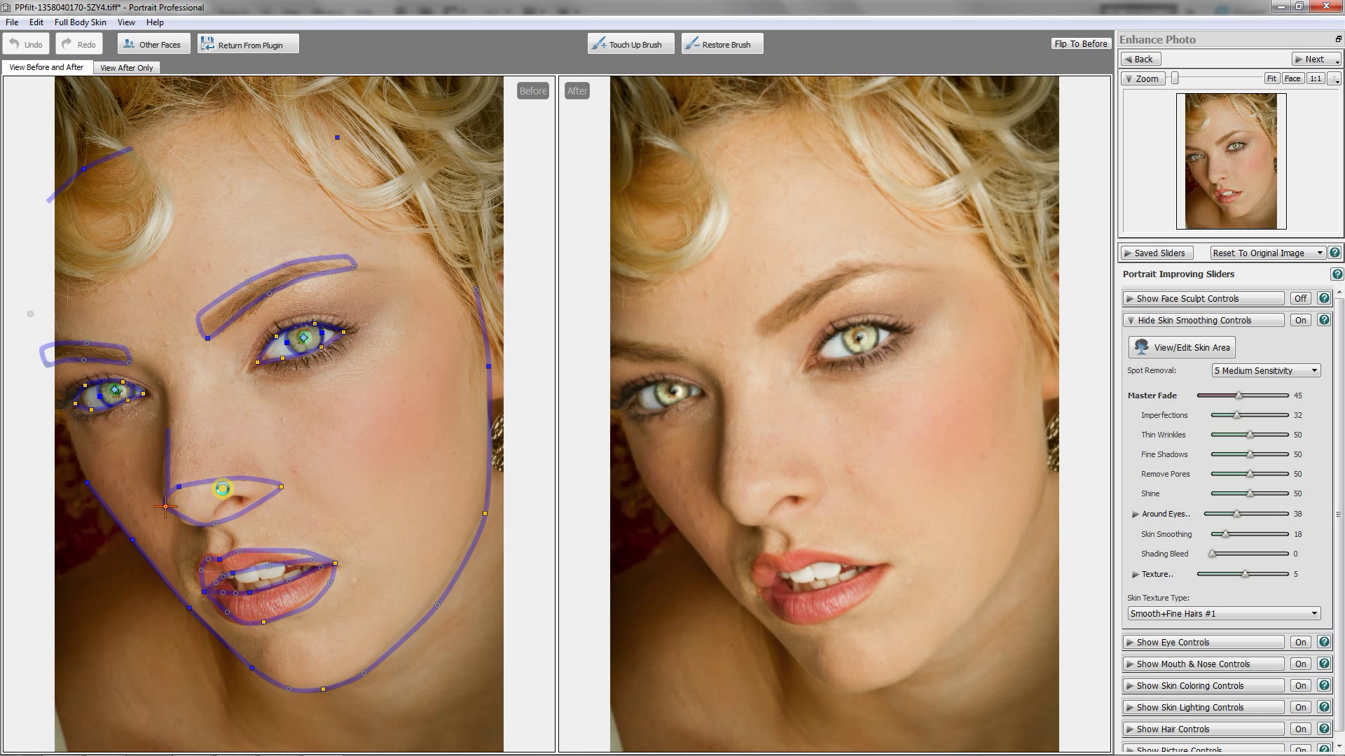
{"action": "left_click_drag", "start_coordinate": [283, 486], "coordinate": [266, 481]}
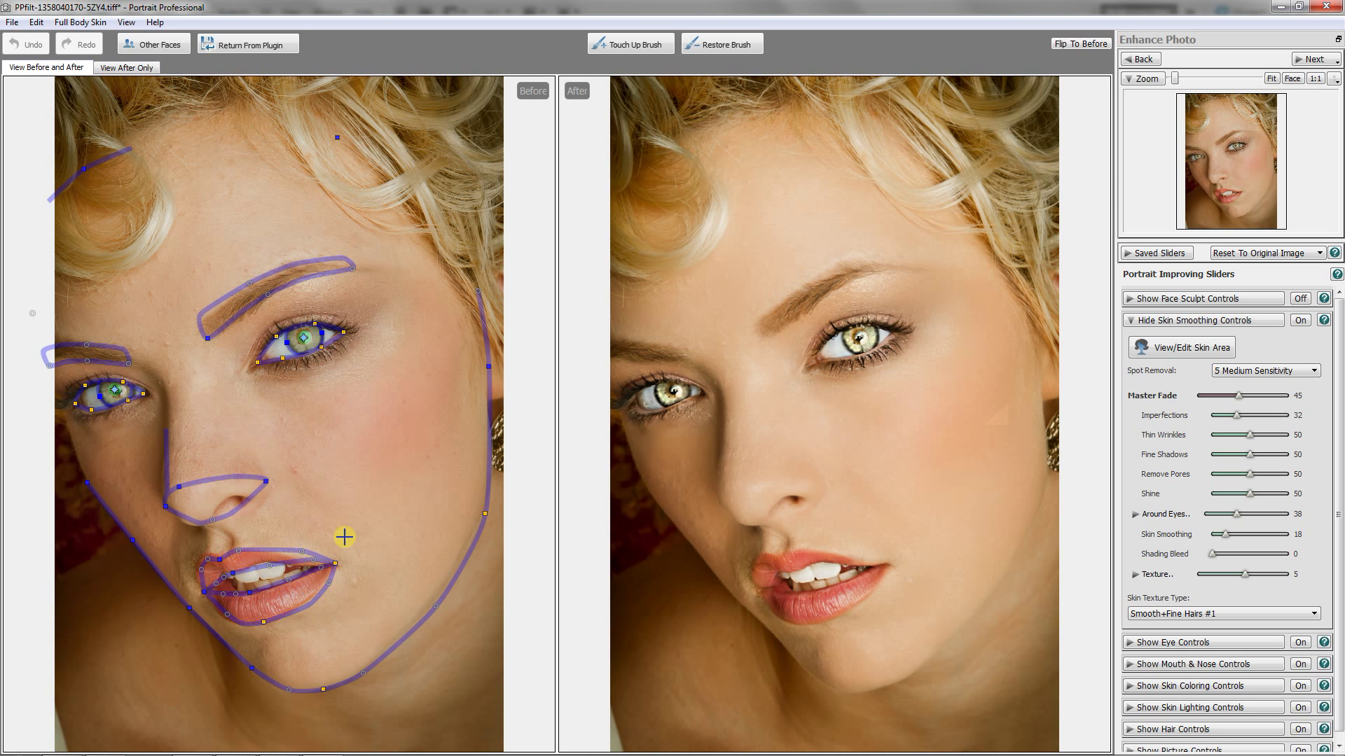
Step: Zoom in on the lips and refit the lower lip, mouth-corner and inner lip points
{"action": "left_click_drag", "start_coordinate": [1176, 78], "coordinate": [1195, 79]}
{"action": "left_click_drag", "start_coordinate": [1231, 161], "coordinate": [1227, 194]}
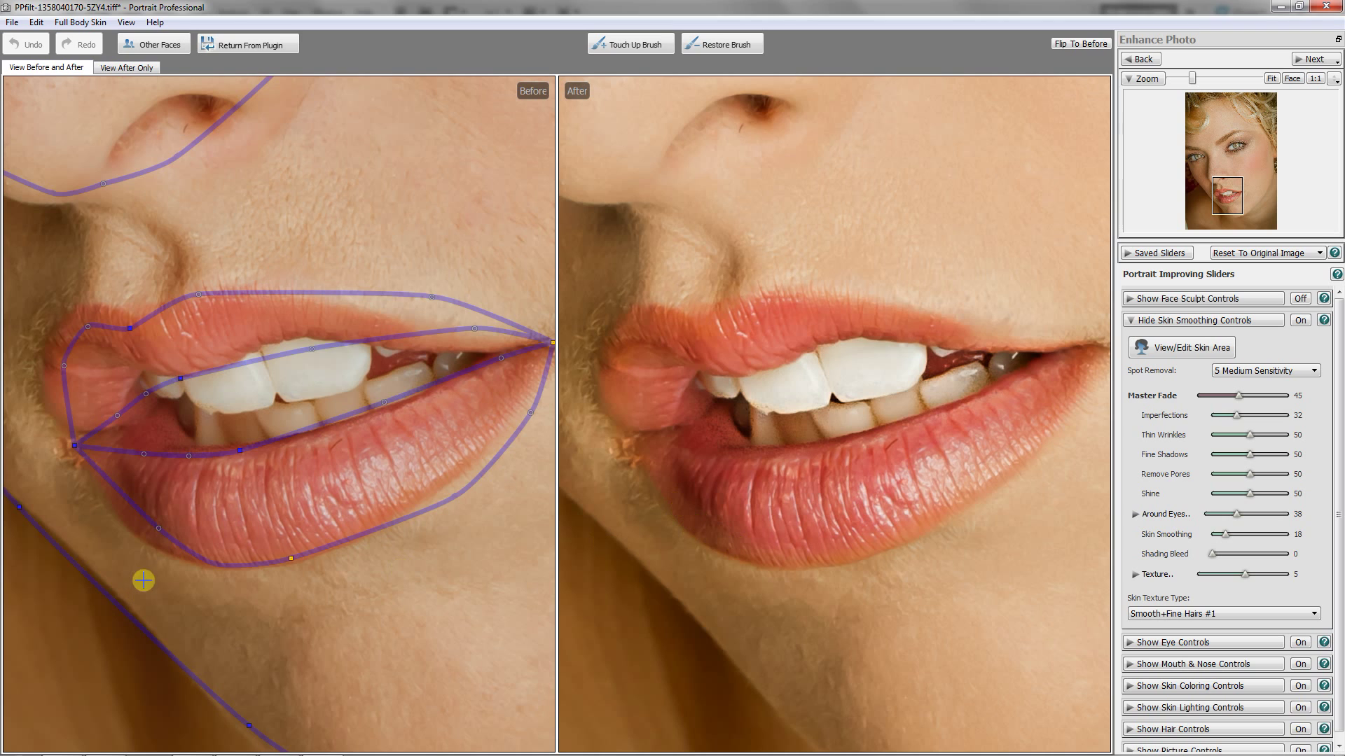
{"action": "left_click_drag", "start_coordinate": [161, 536], "coordinate": [139, 539]}
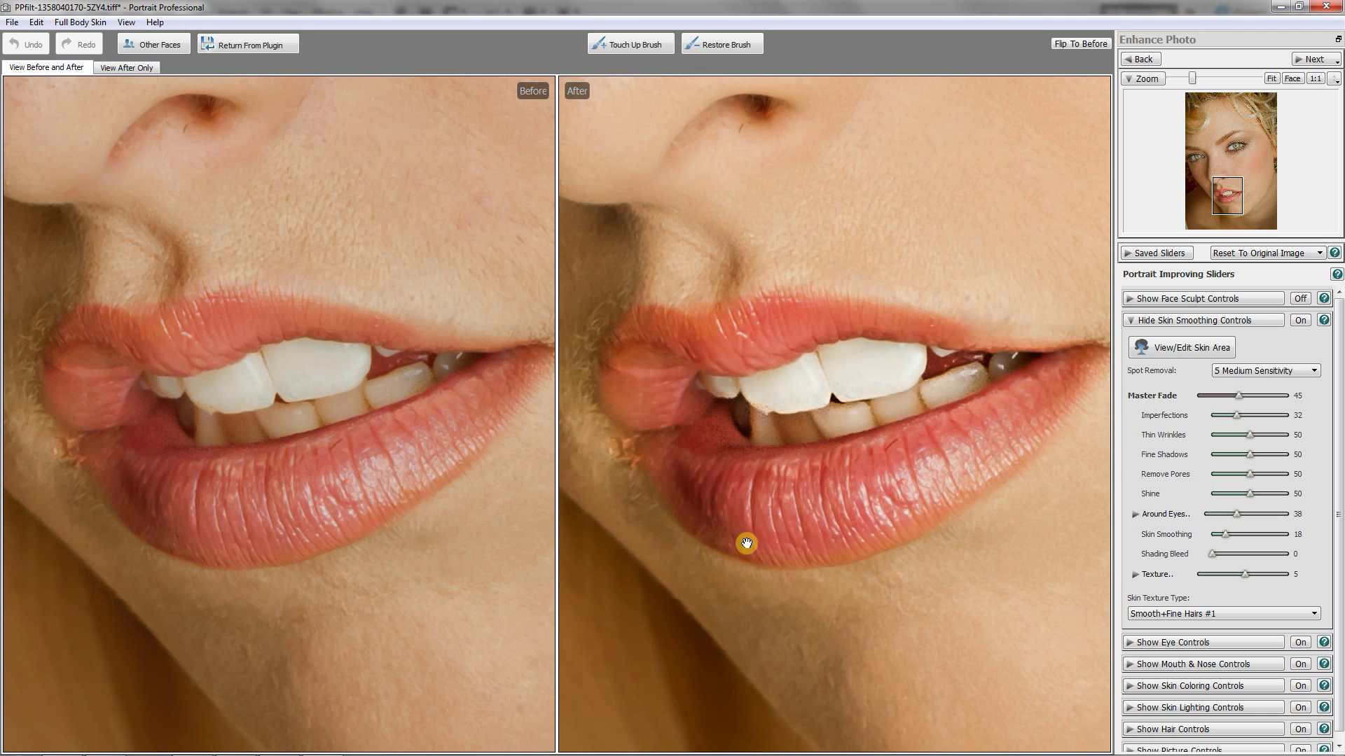
{"action": "mouse_move", "coordinate": [495, 518]}
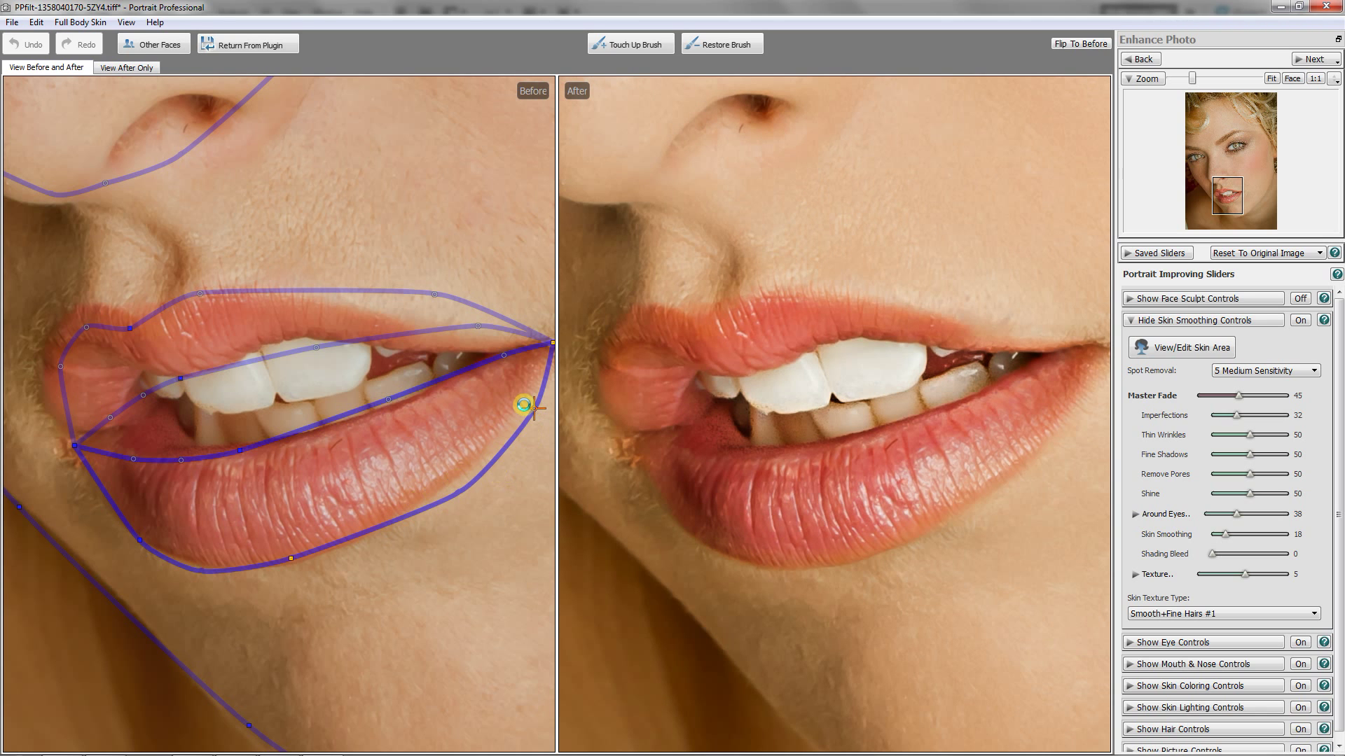
{"action": "left_click_drag", "start_coordinate": [534, 409], "coordinate": [523, 400]}
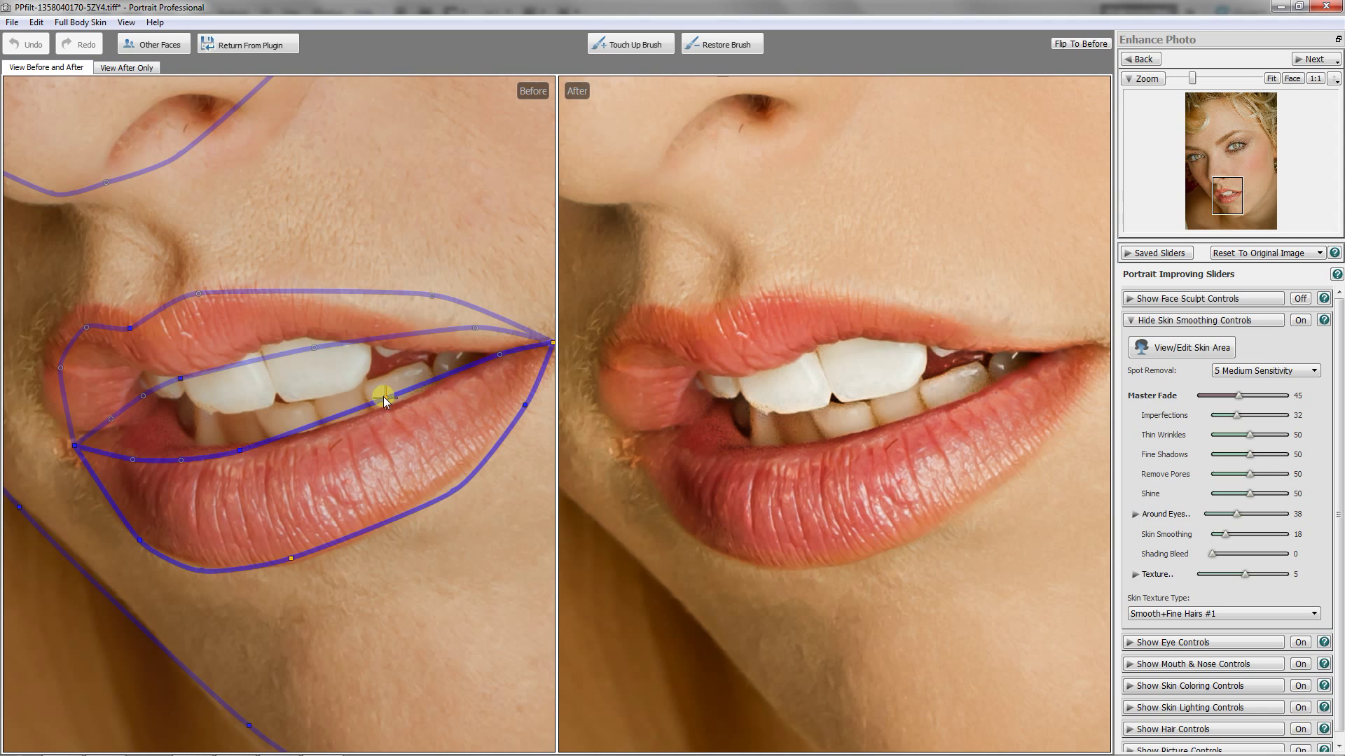
{"action": "left_click_drag", "start_coordinate": [383, 396], "coordinate": [390, 404]}
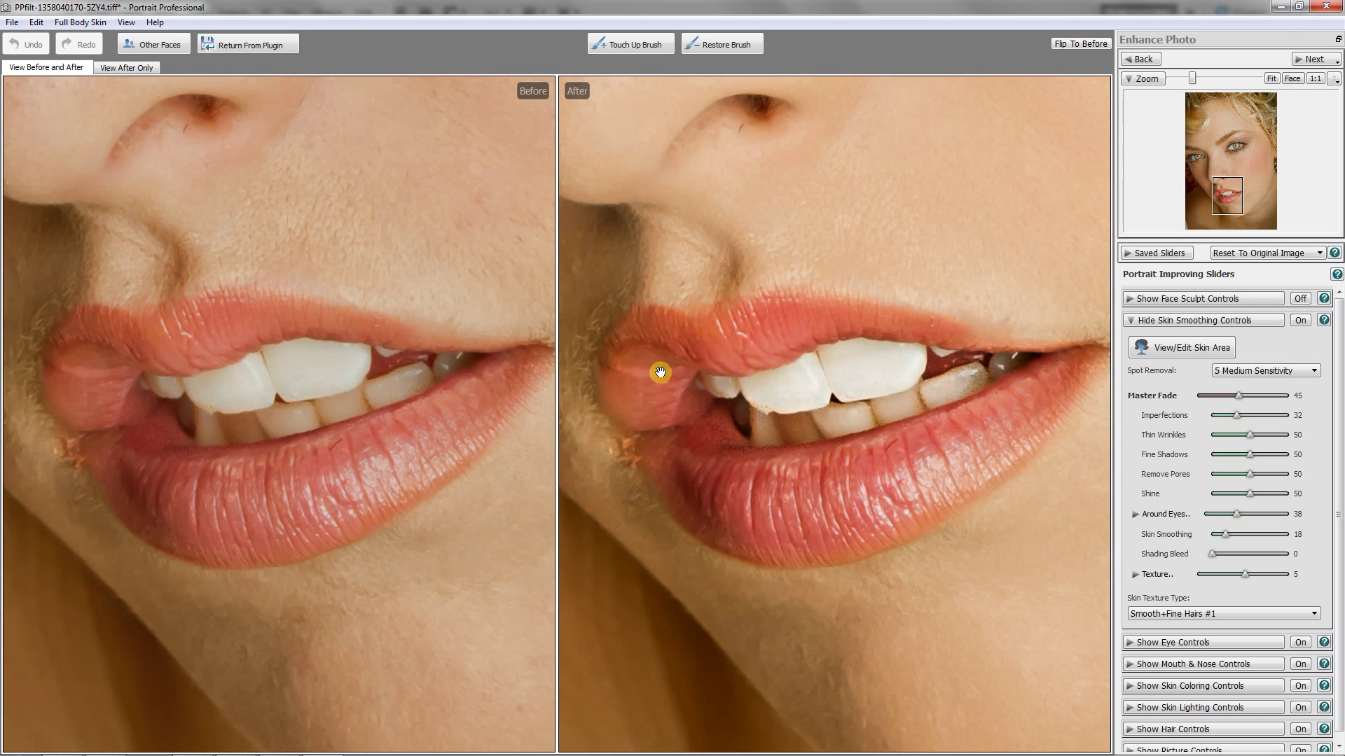
{"action": "left_click_drag", "start_coordinate": [317, 346], "coordinate": [304, 343]}
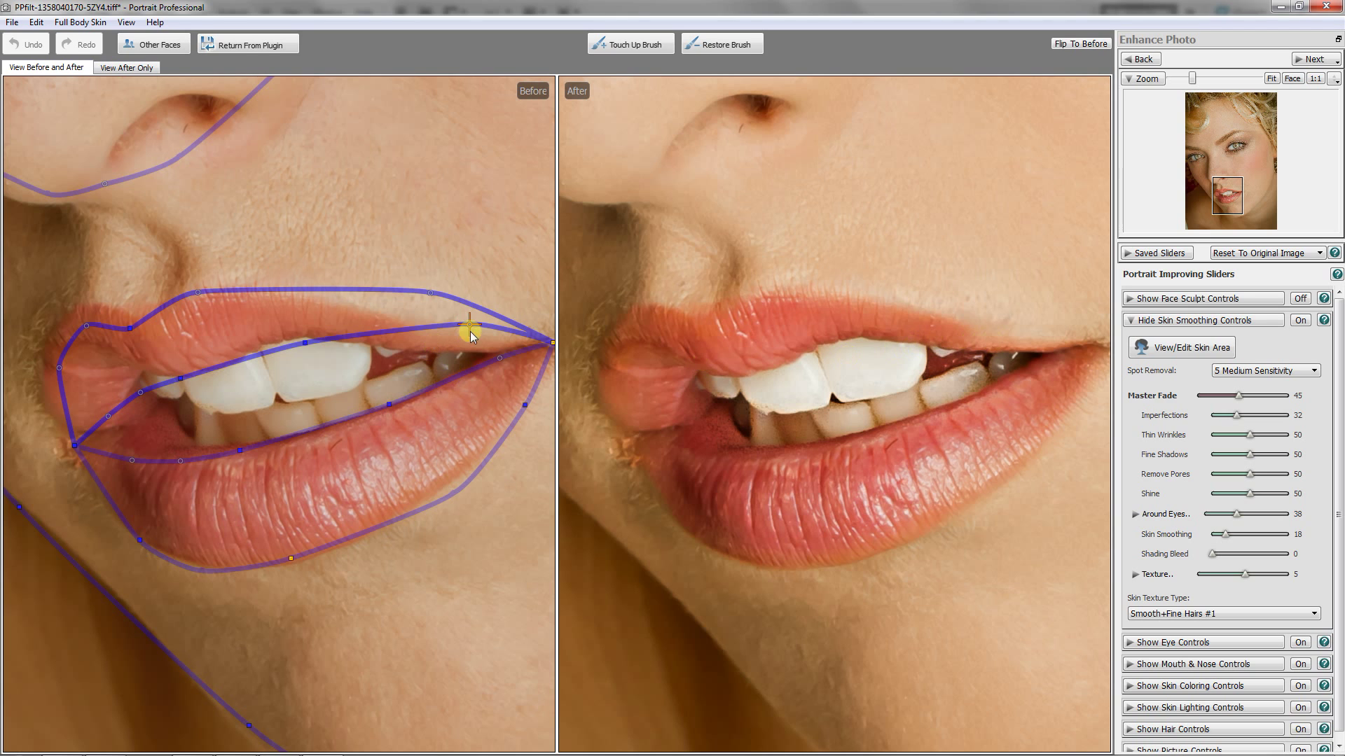
Step: Fit the upper-lip outline points and left lip corner to the lip edges
{"action": "left_click_drag", "start_coordinate": [472, 327], "coordinate": [468, 346]}
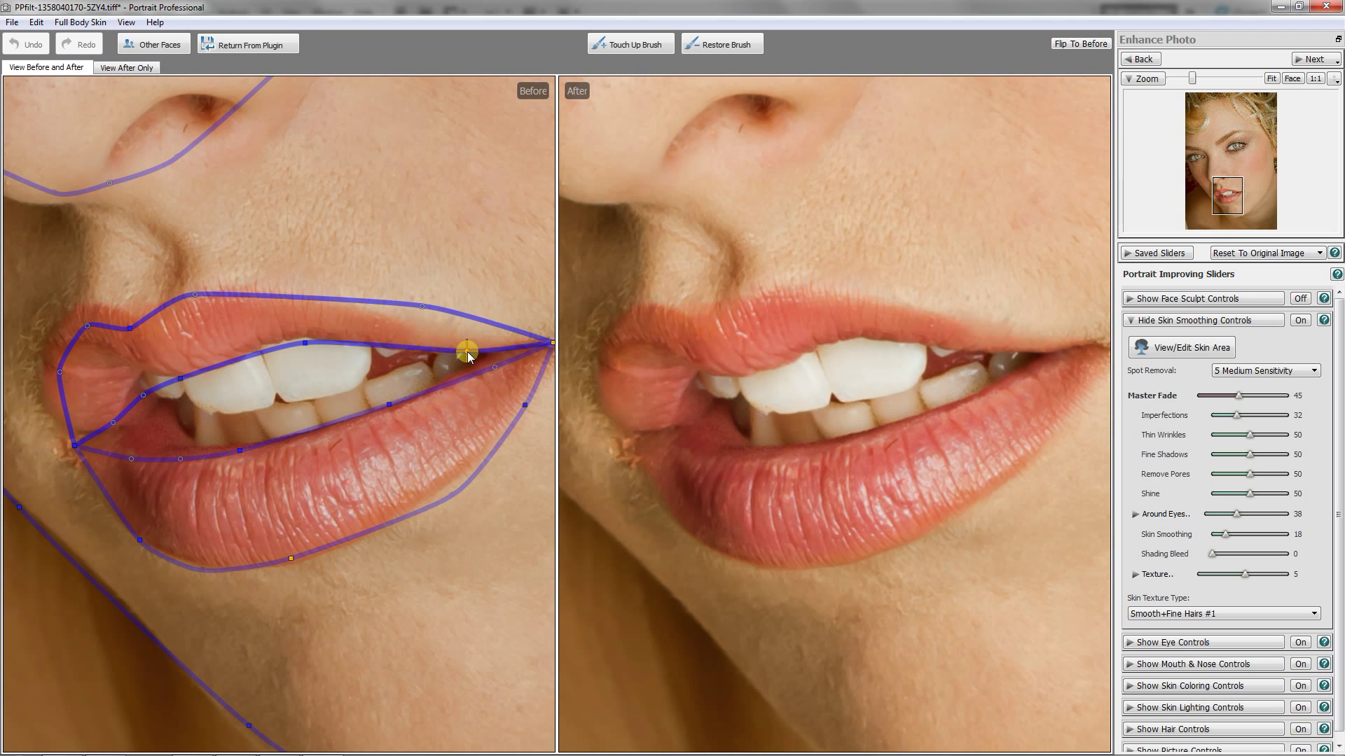
{"action": "left_click_drag", "start_coordinate": [424, 304], "coordinate": [422, 310]}
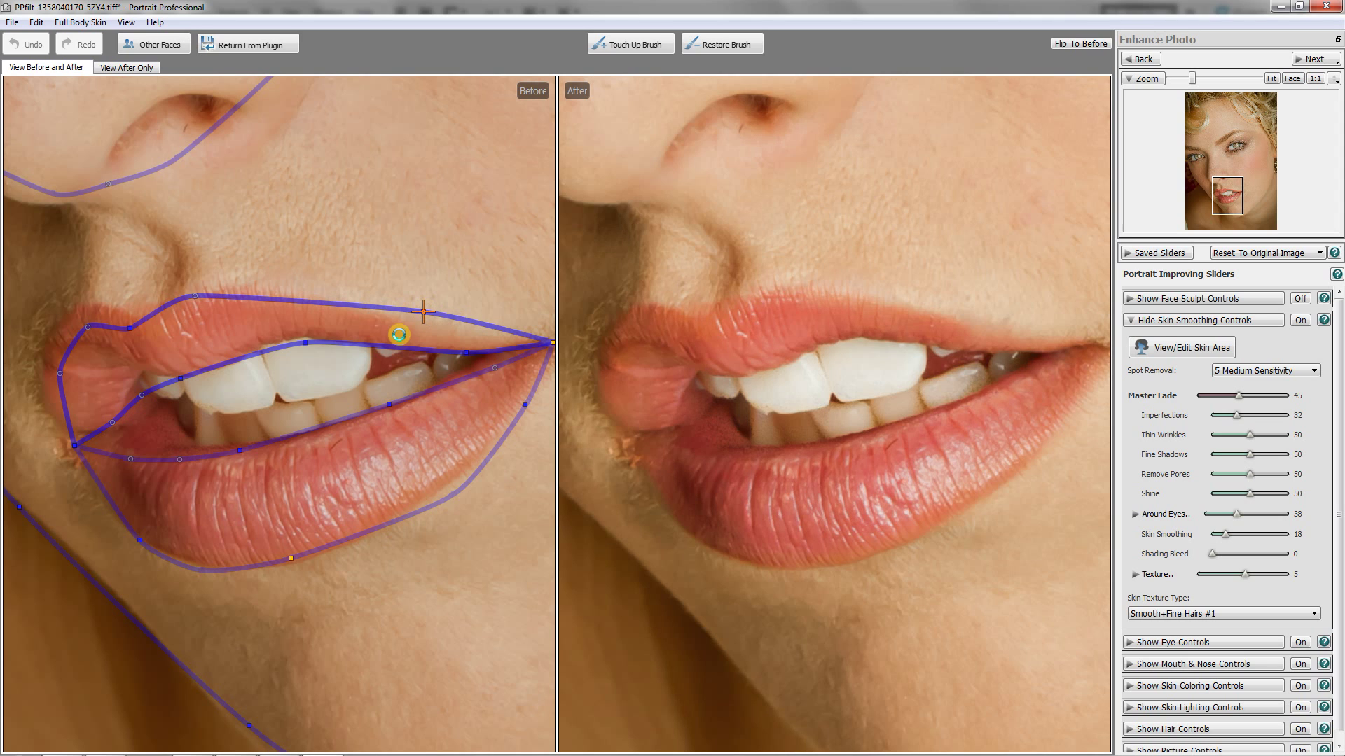
{"action": "left_click_drag", "start_coordinate": [144, 315], "coordinate": [145, 306]}
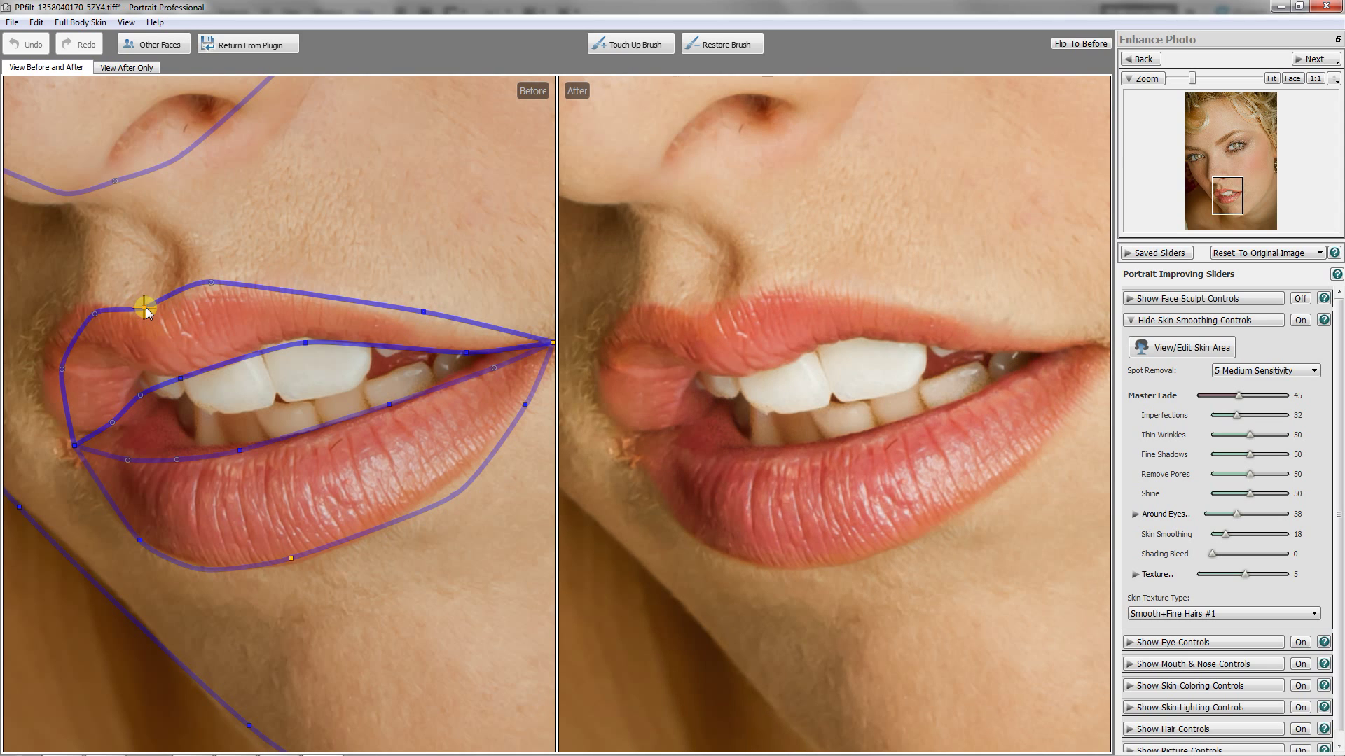
{"action": "left_click_drag", "start_coordinate": [62, 368], "coordinate": [37, 356]}
{"action": "left_click", "coordinate": [78, 455]}
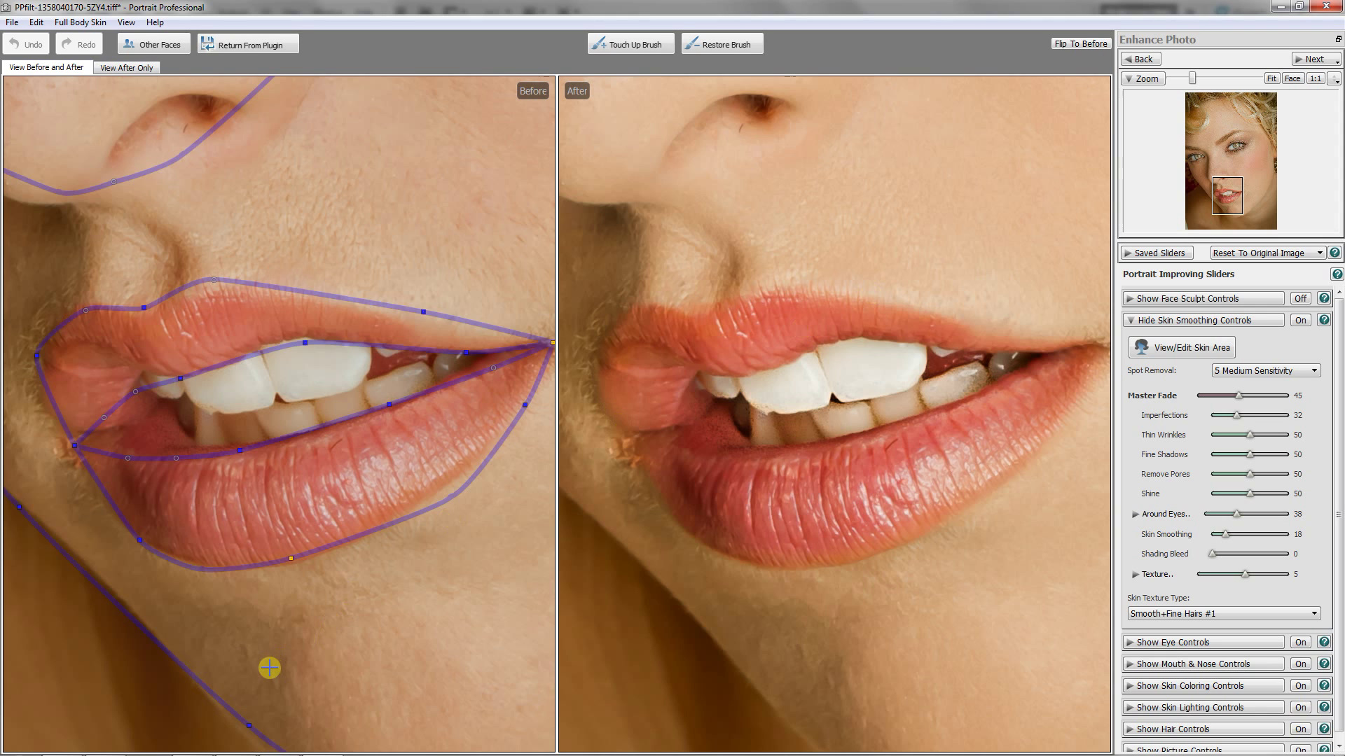
{"action": "left_click_drag", "start_coordinate": [753, 624], "coordinate": [825, 402]}
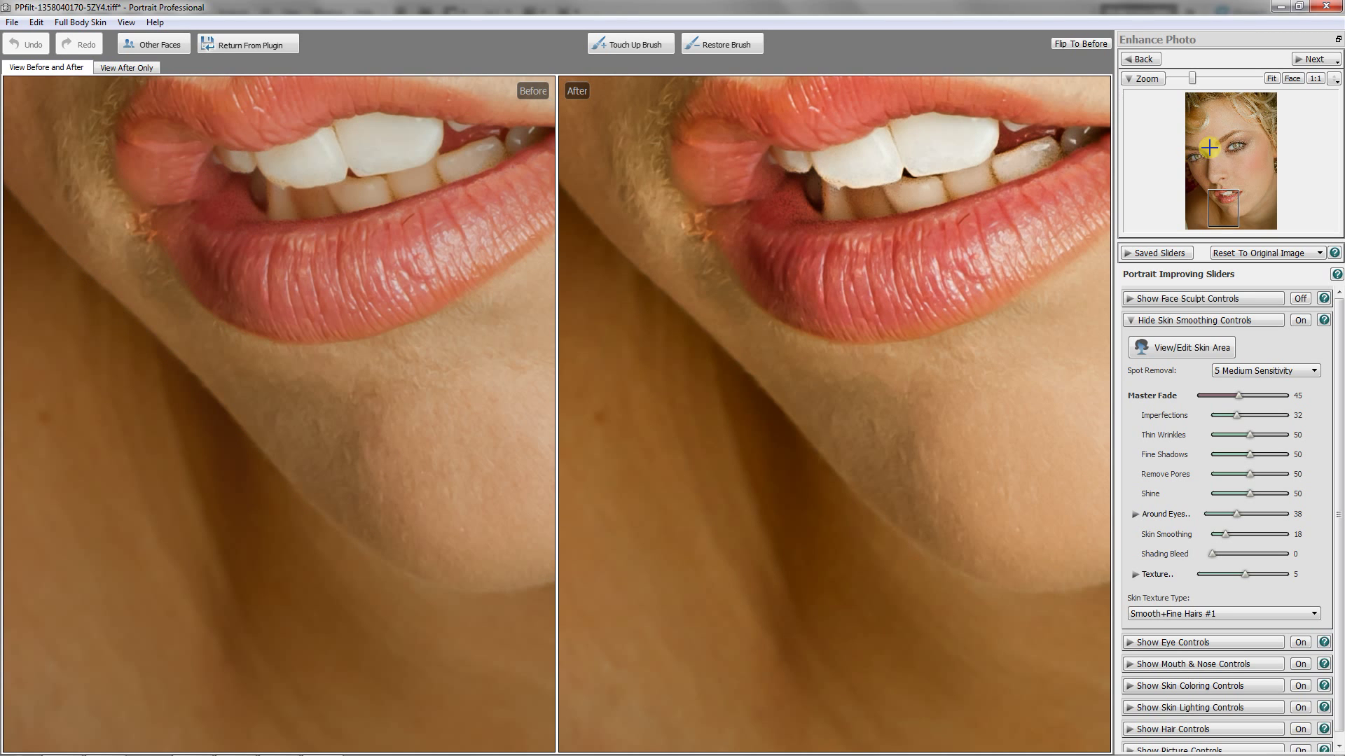
Step: Zoom both views to Fit so the whole face is visible
{"action": "left_click", "coordinate": [1272, 78]}
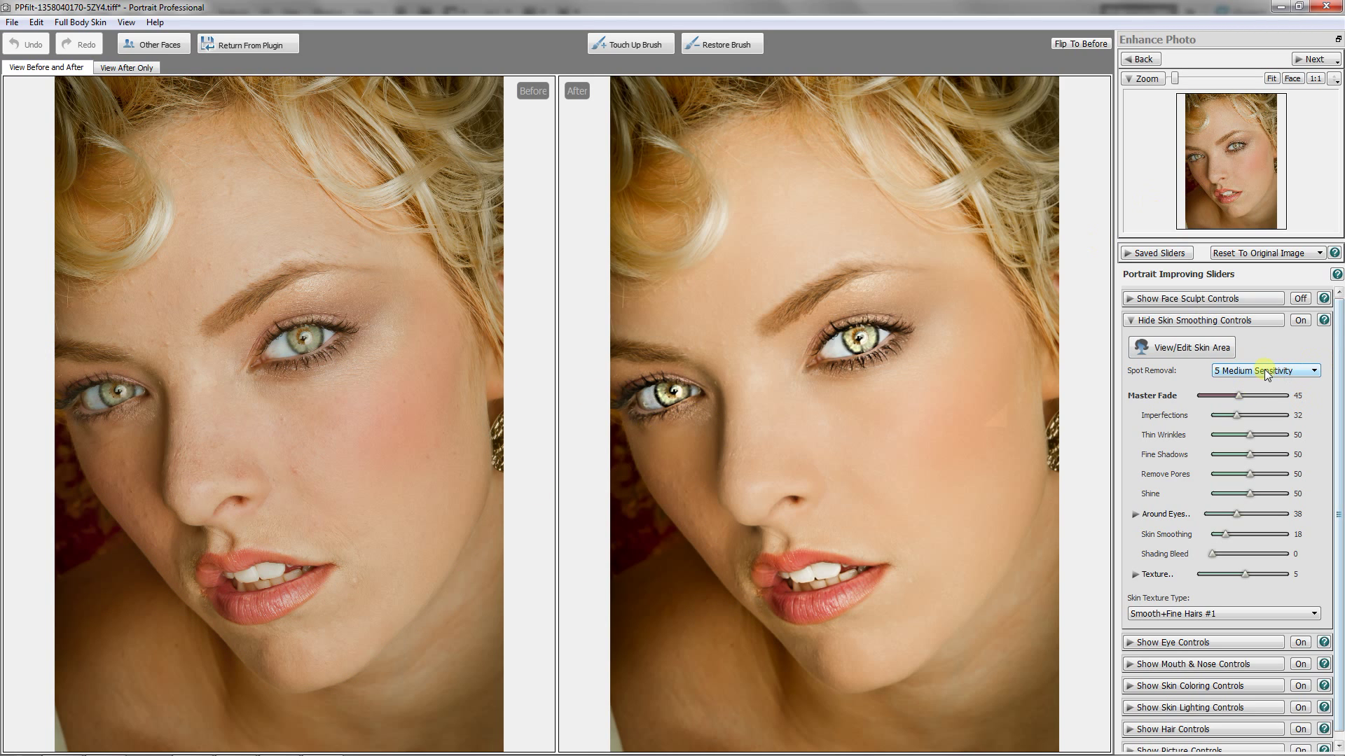
Step: Extend the skin area over the neck, trim its lower edge with Cut Back, and accept
{"action": "left_click_drag", "start_coordinate": [1340, 396], "coordinate": [1341, 463]}
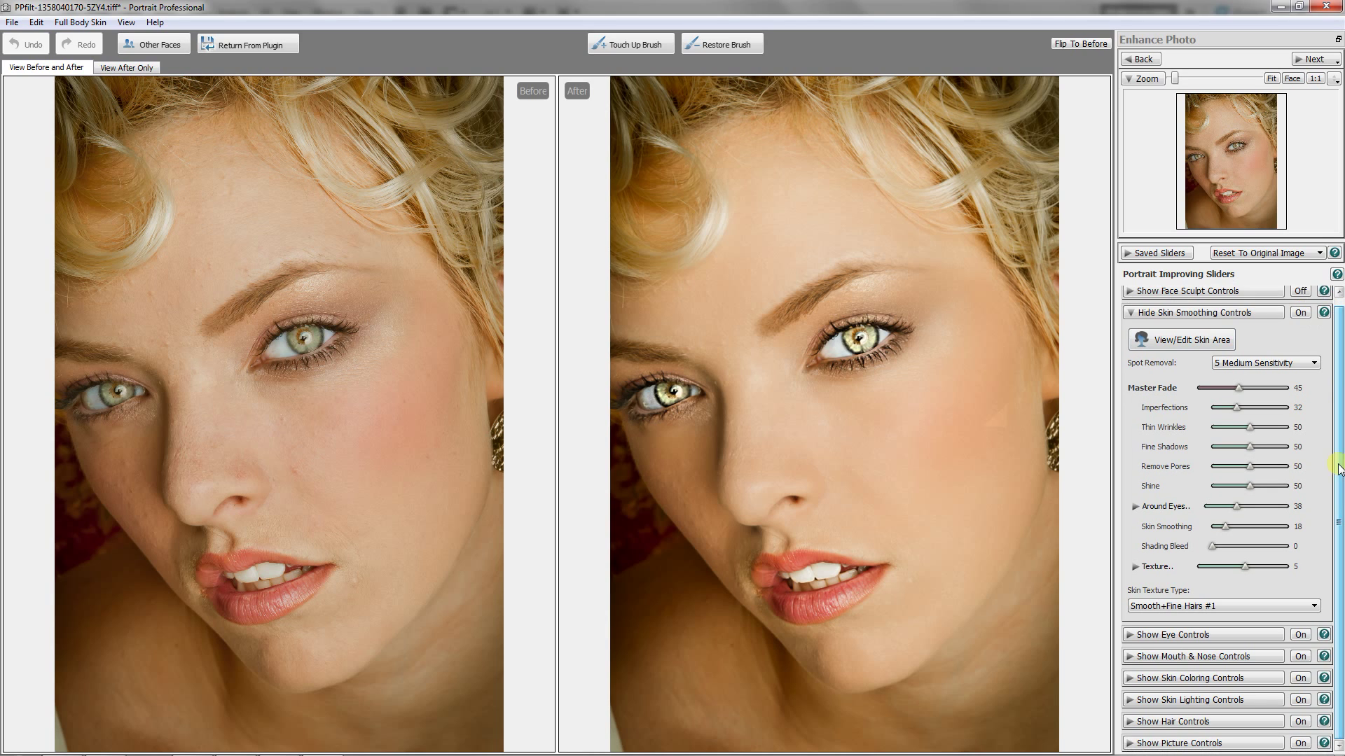
{"action": "left_click", "coordinate": [1178, 338]}
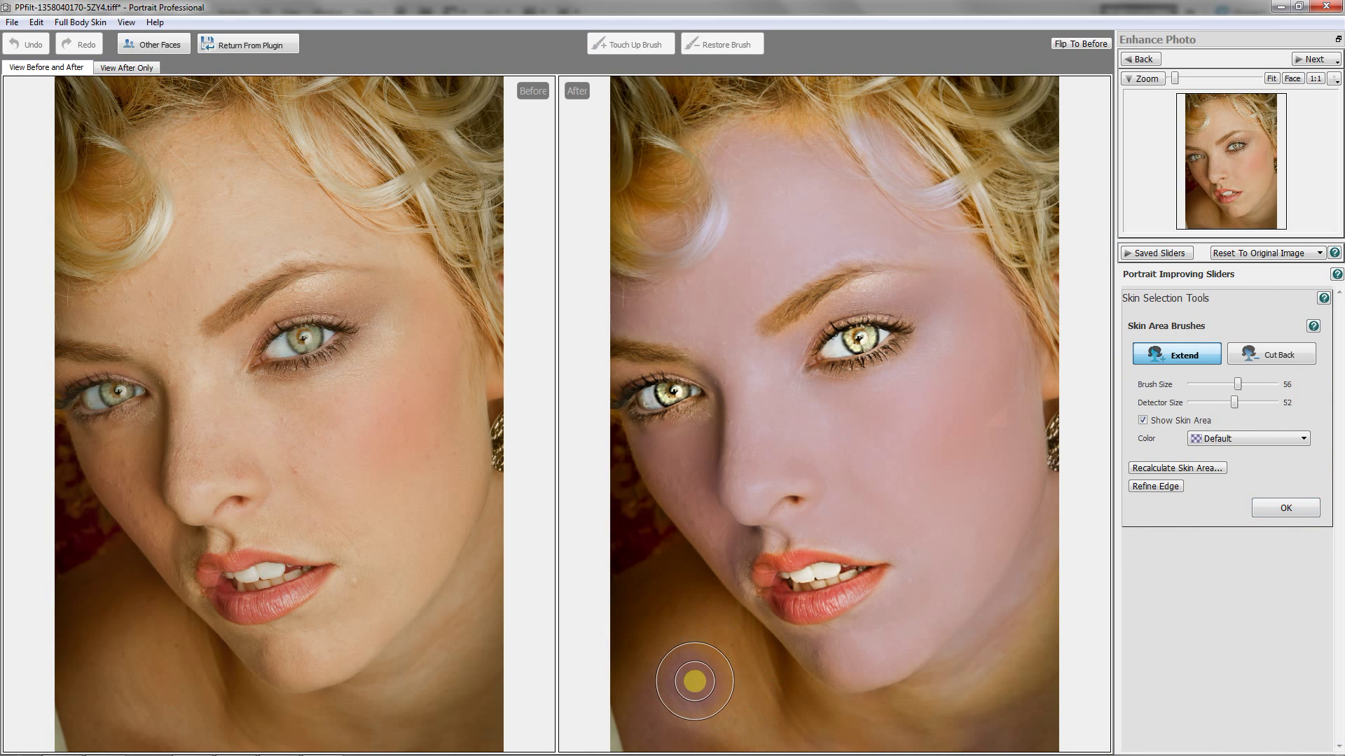
{"action": "mouse_move", "coordinate": [694, 681]}
{"action": "left_mouse_down"}
{"action": "mouse_move", "coordinate": [734, 704]}
{"action": "mouse_move", "coordinate": [714, 677]}
{"action": "mouse_move", "coordinate": [762, 730]}
{"action": "mouse_move", "coordinate": [941, 740]}
{"action": "mouse_move", "coordinate": [990, 732]}
{"action": "mouse_move", "coordinate": [1044, 665]}
{"action": "mouse_move", "coordinate": [1046, 729]}
{"action": "mouse_move", "coordinate": [1024, 743]}
{"action": "mouse_move", "coordinate": [1049, 614]}
{"action": "mouse_move", "coordinate": [990, 697]}
{"action": "left_mouse_up"}
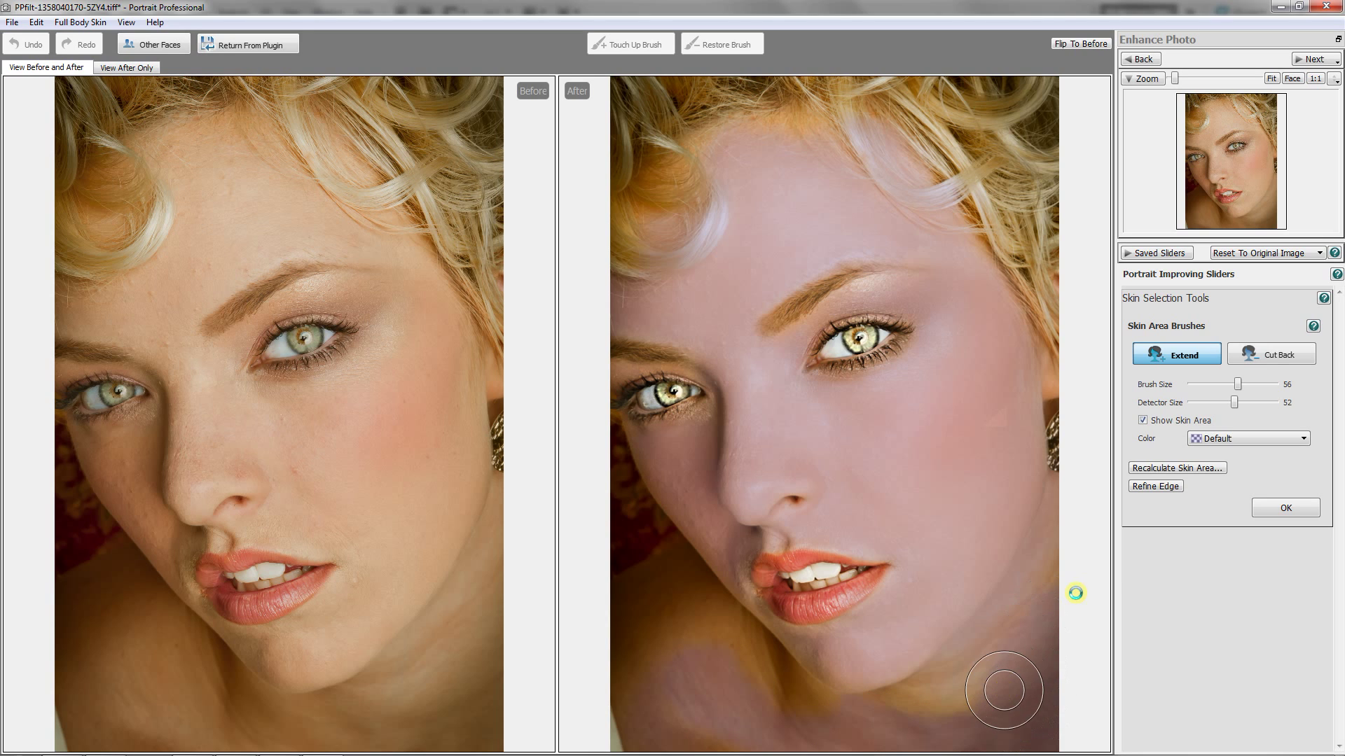
{"action": "left_click", "coordinate": [1269, 353]}
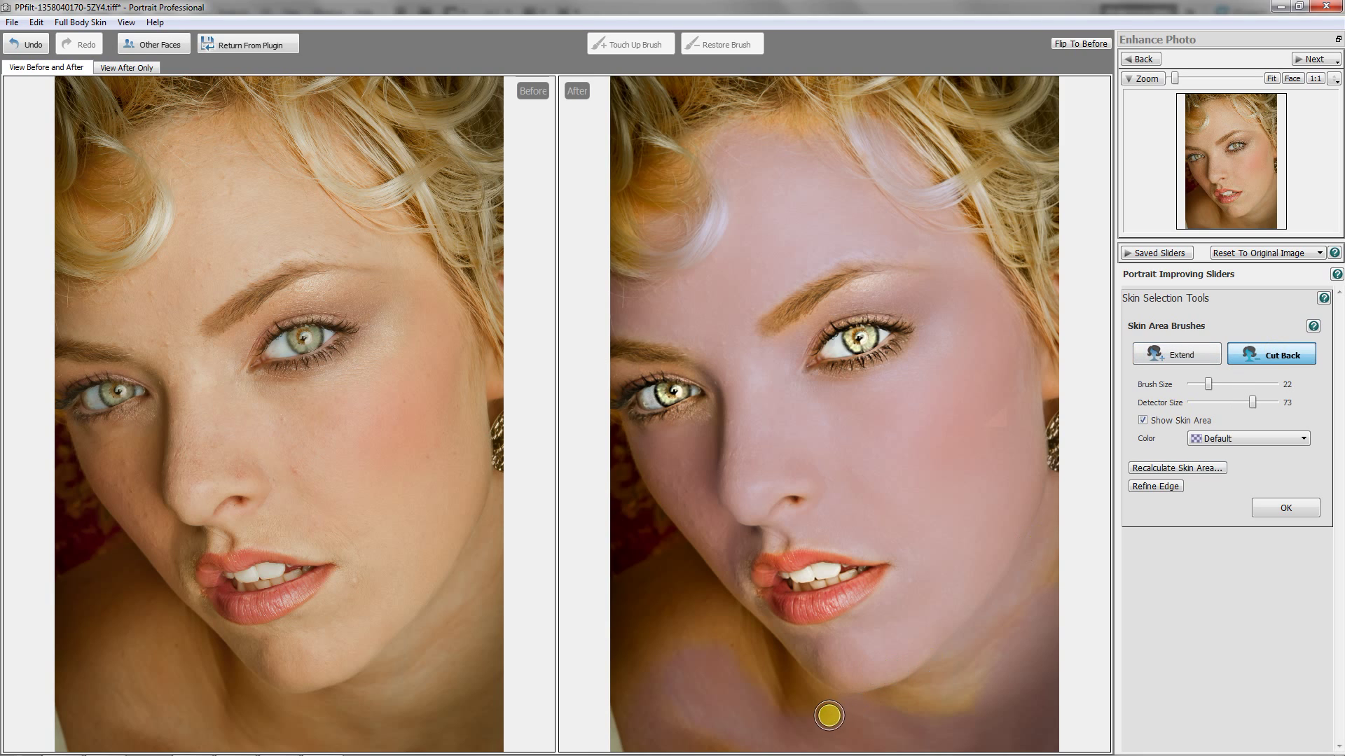
{"action": "mouse_move", "coordinate": [832, 718]}
{"action": "left_mouse_down"}
{"action": "mouse_move", "coordinate": [825, 702]}
{"action": "mouse_move", "coordinate": [888, 698]}
{"action": "mouse_move", "coordinate": [810, 703]}
{"action": "left_mouse_up"}
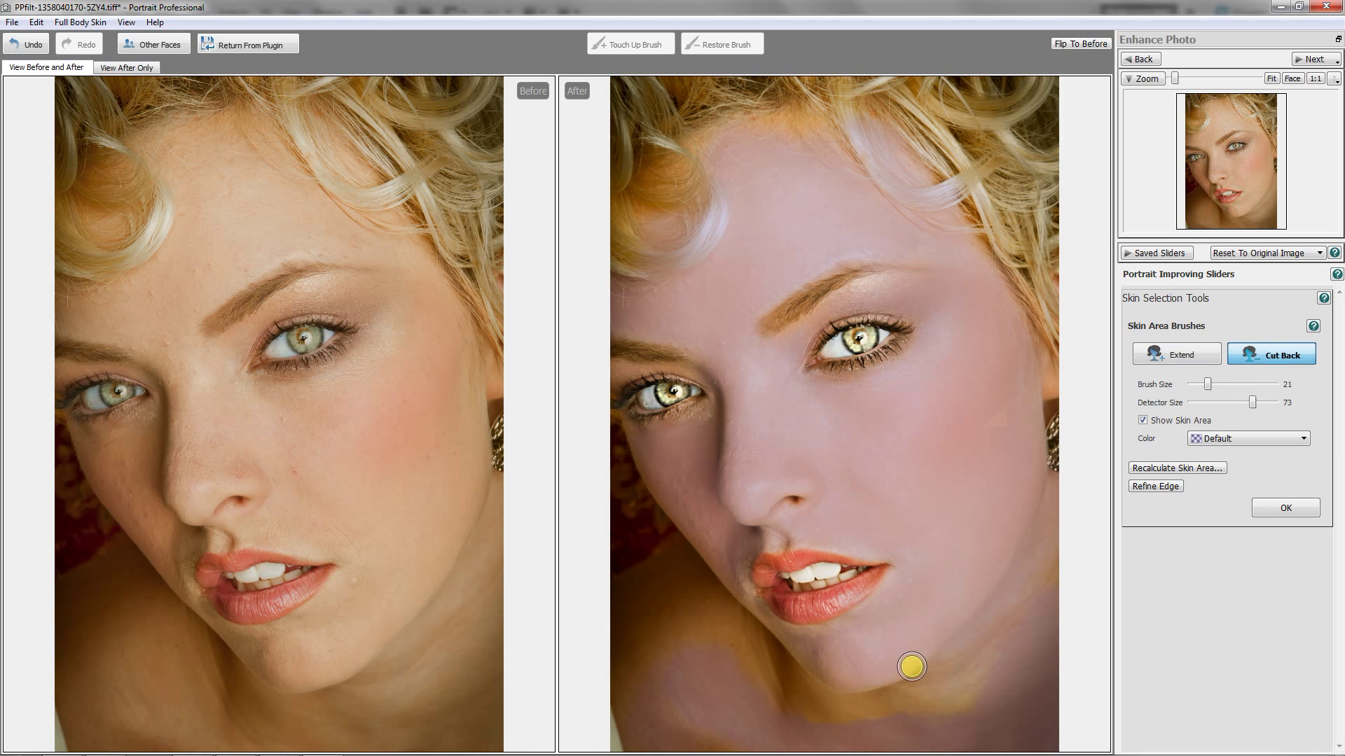
{"action": "left_click", "coordinate": [1285, 505]}
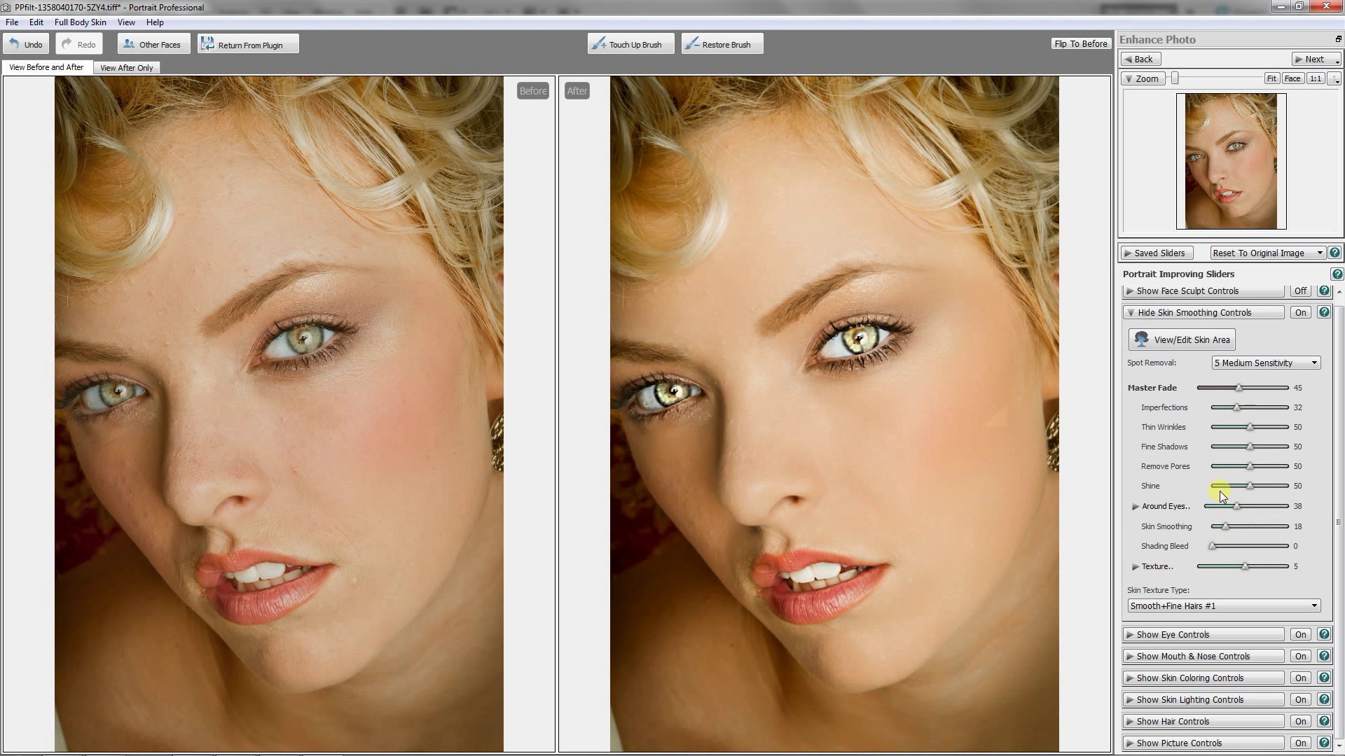
Step: Rework the skin area with brush size 25 and accept the final version
{"action": "left_click", "coordinate": [1195, 341]}
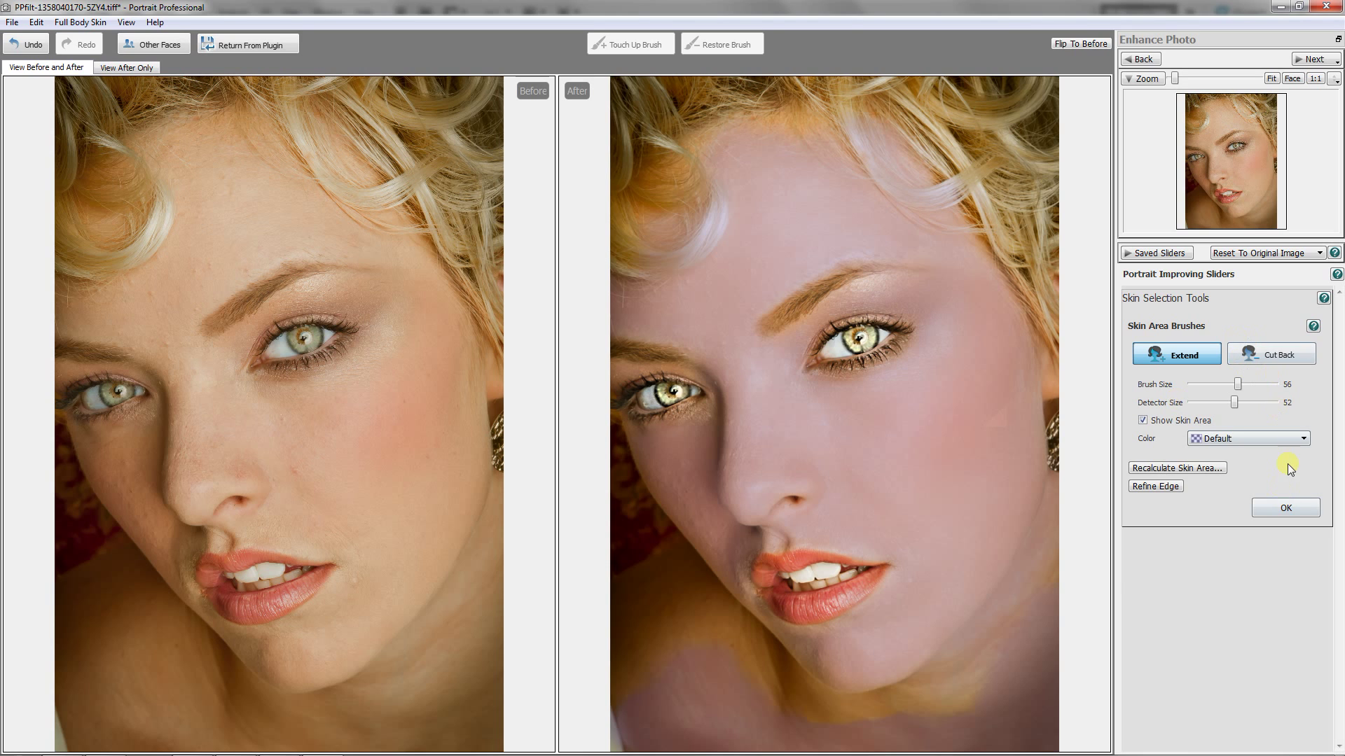
{"action": "left_click", "coordinate": [1274, 506]}
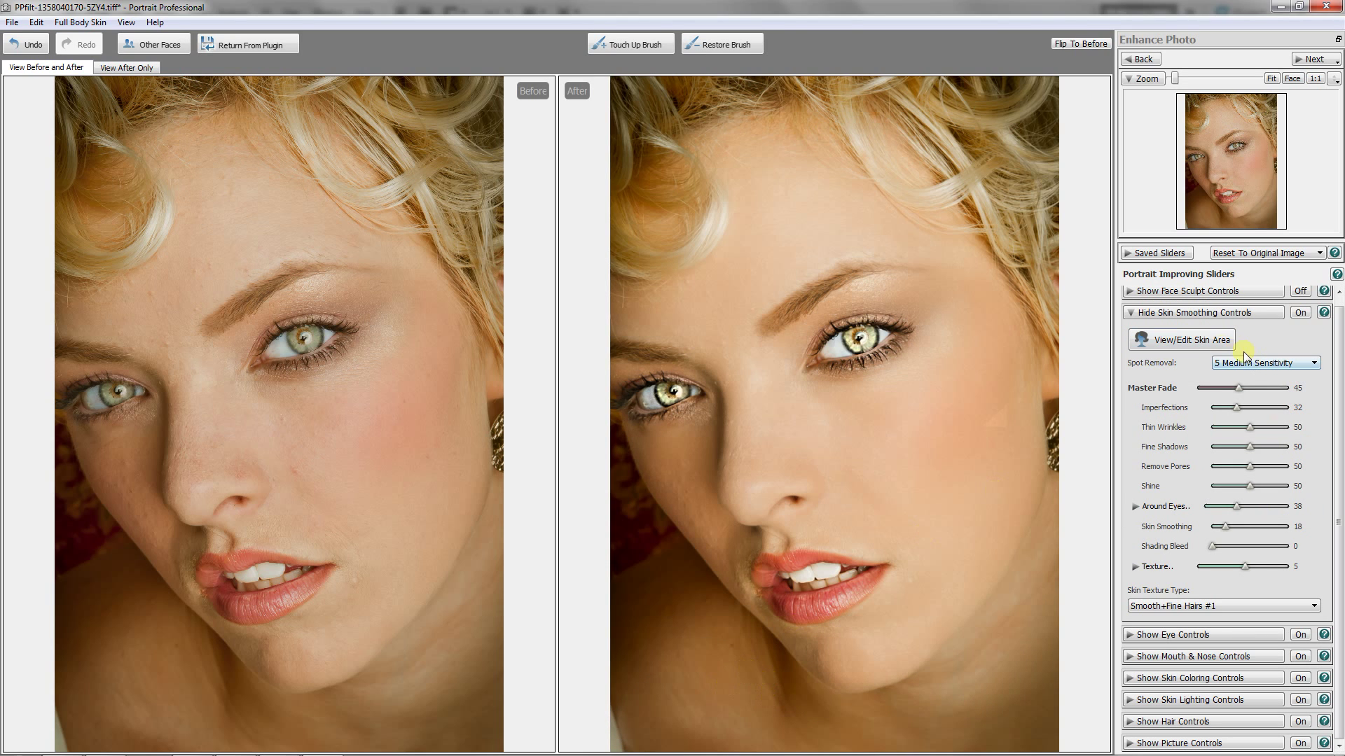
{"action": "left_click", "coordinate": [1195, 348]}
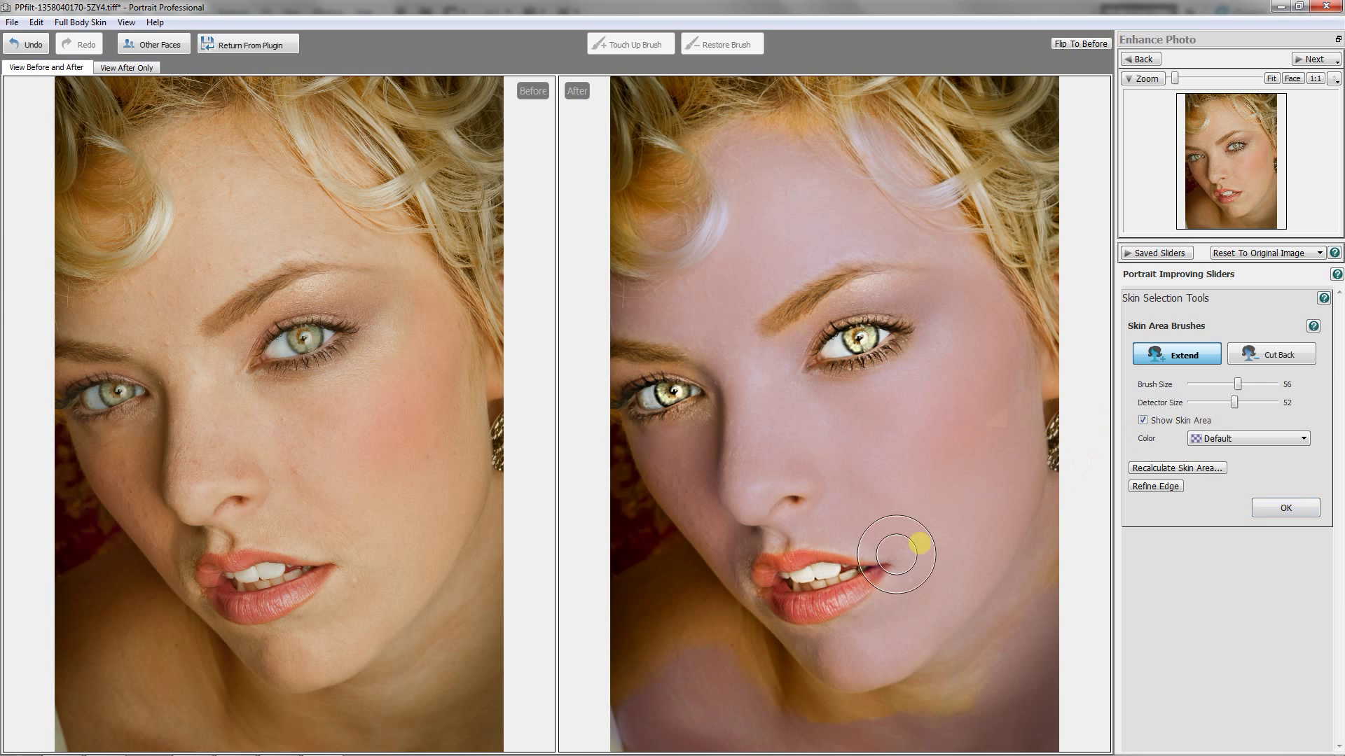
{"action": "scroll", "coordinate": [641, 662], "scroll_direction": "down", "scroll_amount": 2}
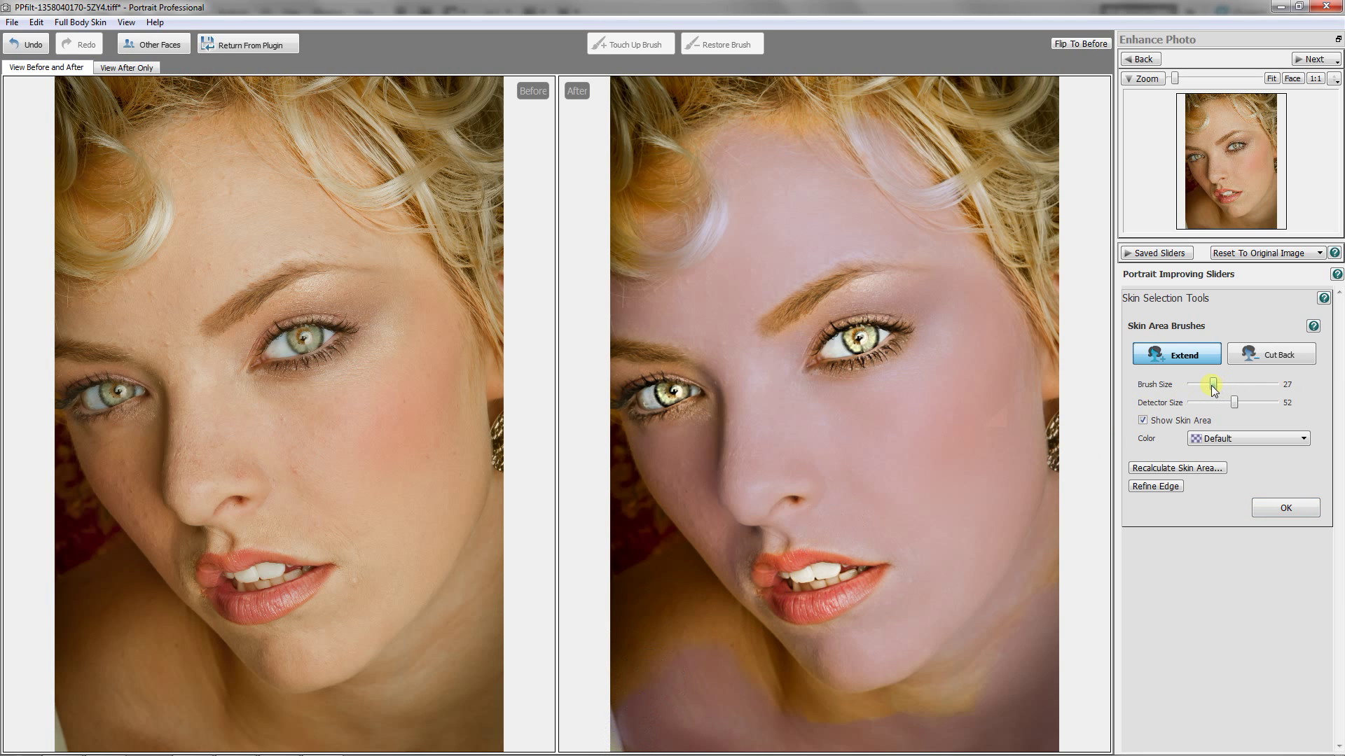
{"action": "left_click_drag", "start_coordinate": [1214, 390], "coordinate": [1211, 385]}
{"action": "left_click", "coordinate": [1279, 356]}
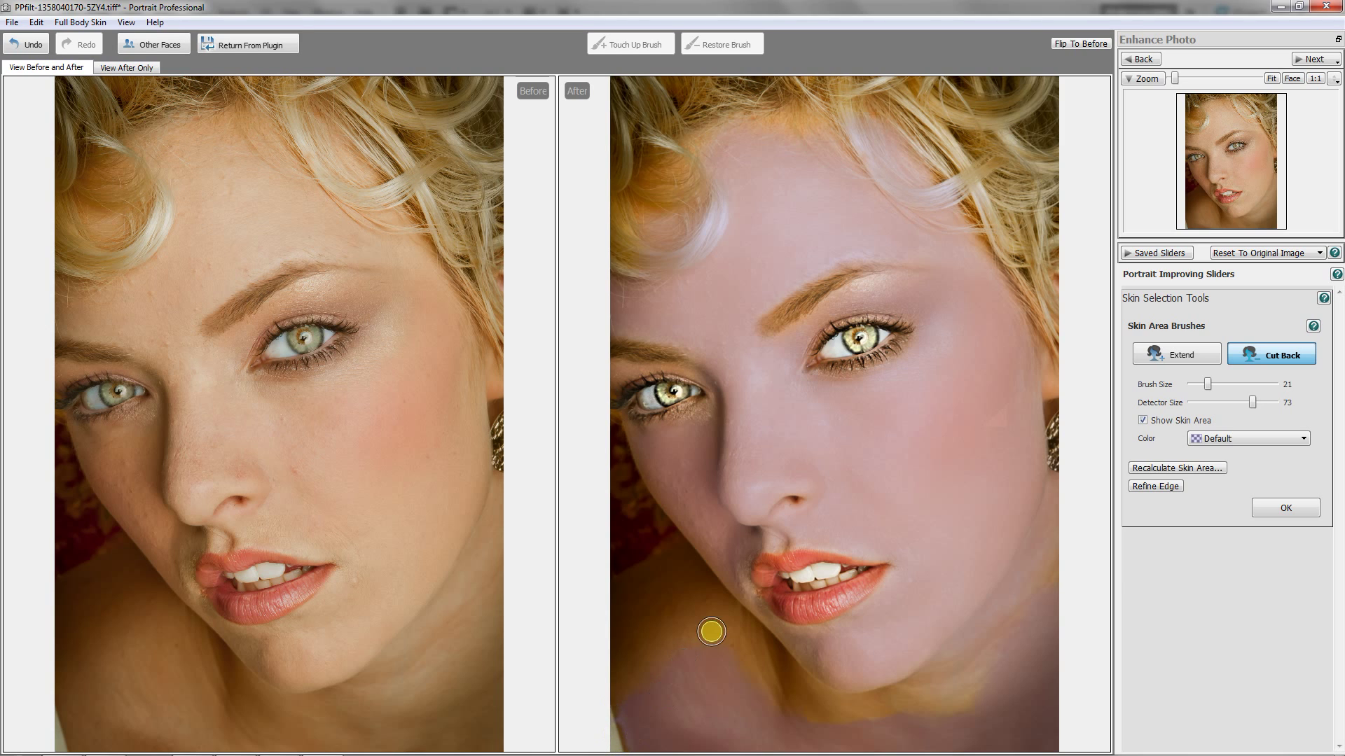
{"action": "left_click", "coordinate": [1183, 355]}
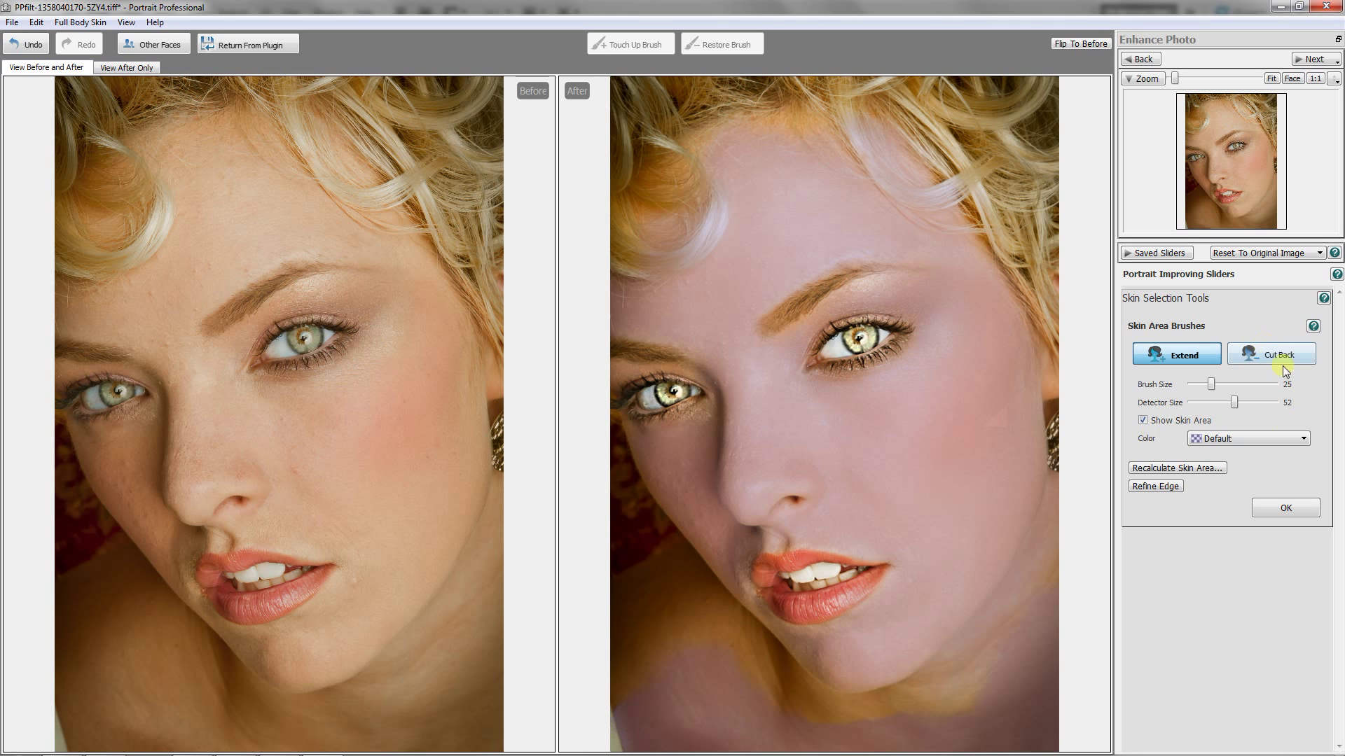
{"action": "left_click", "coordinate": [1261, 500]}
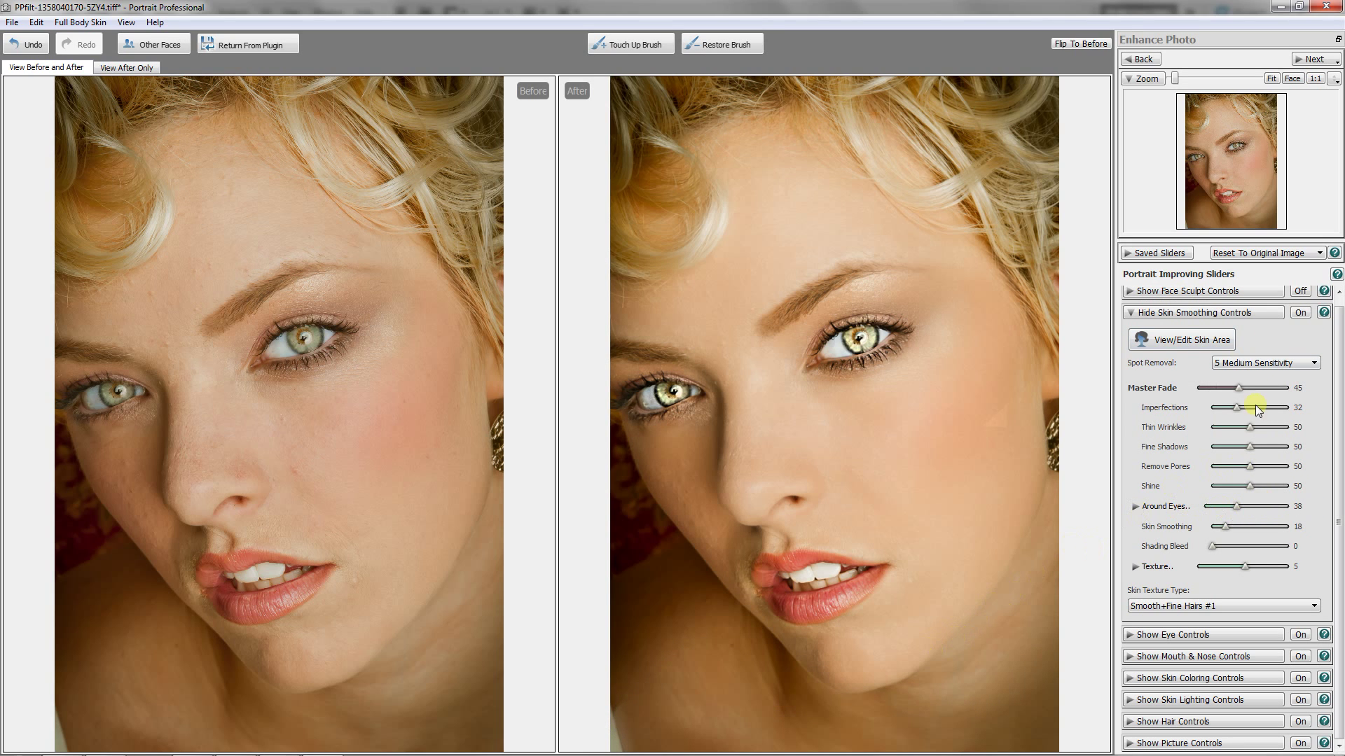
{"action": "left_click", "coordinate": [1182, 341]}
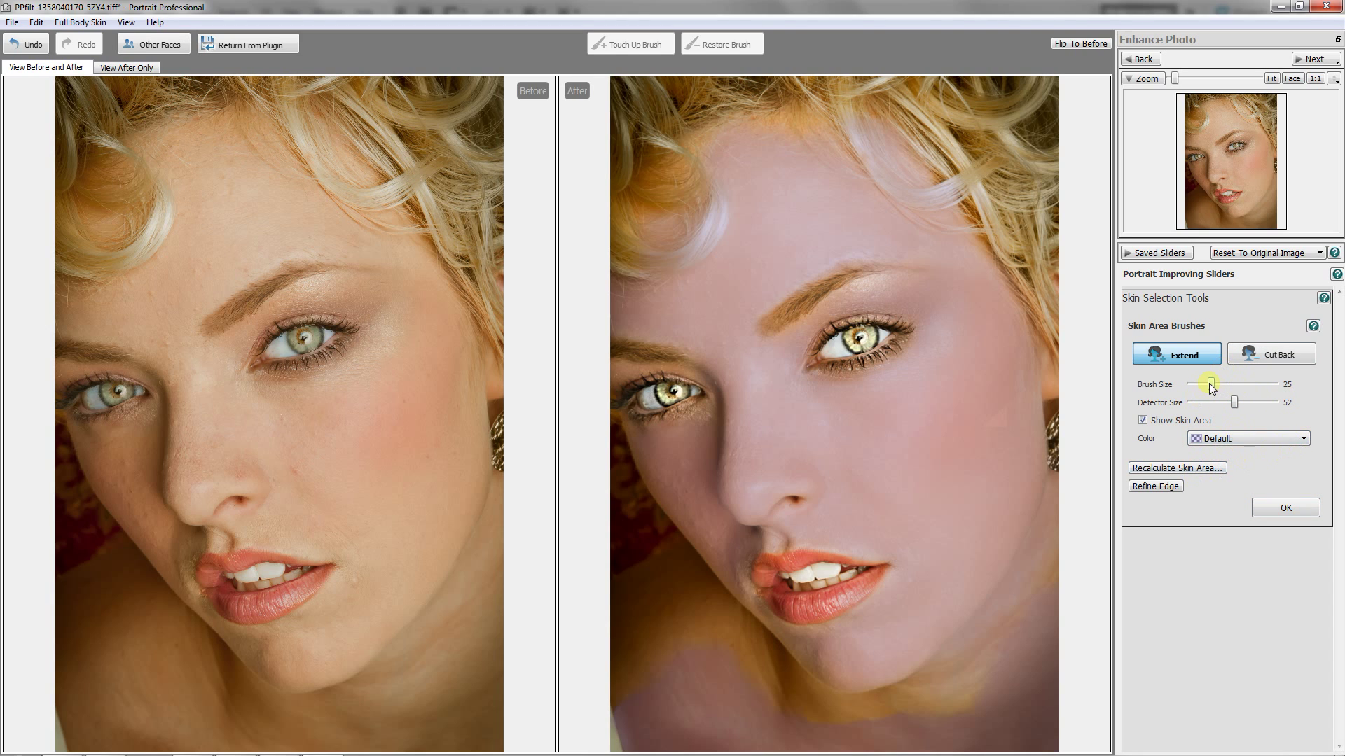
{"action": "left_click", "coordinate": [1284, 509]}
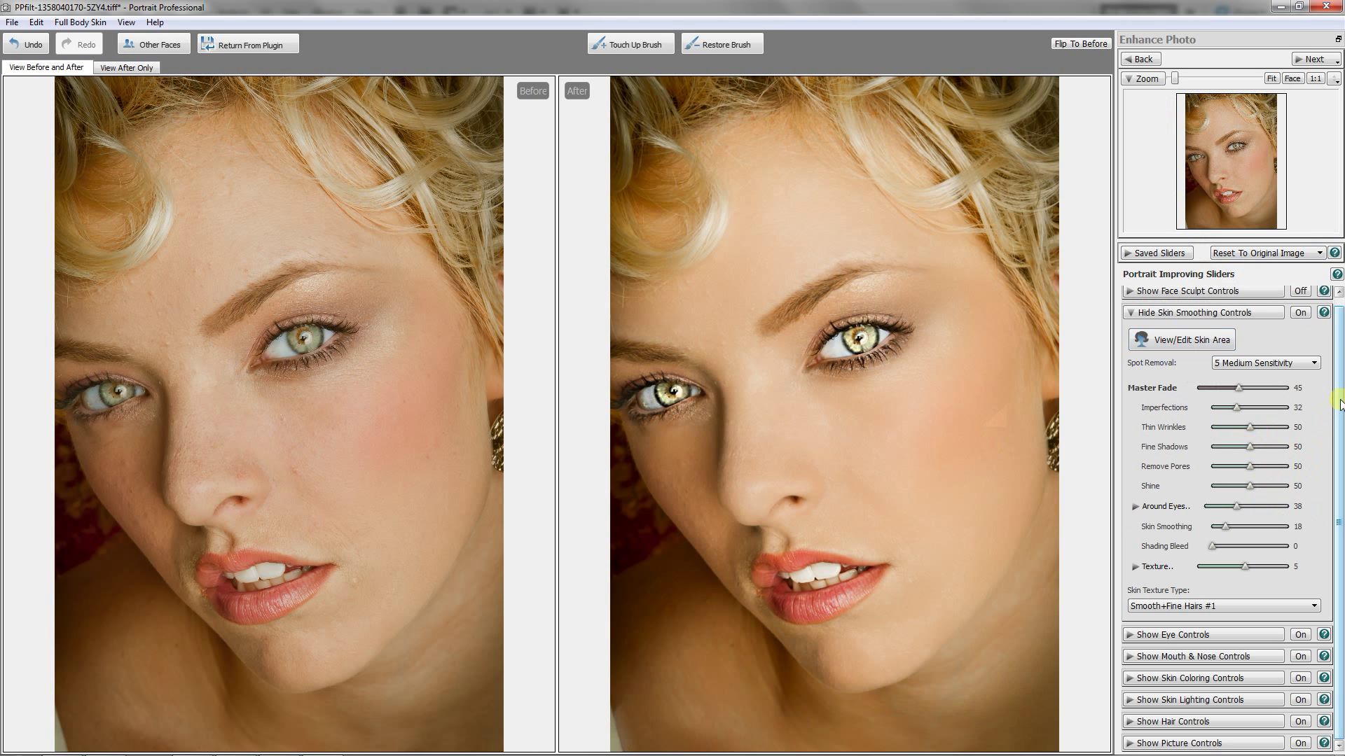
Step: Cut the hair area back from the neck, jaw and cheeks under Hair Controls, then accept
{"action": "left_click", "coordinate": [1132, 723]}
{"action": "left_click", "coordinate": [1198, 457]}
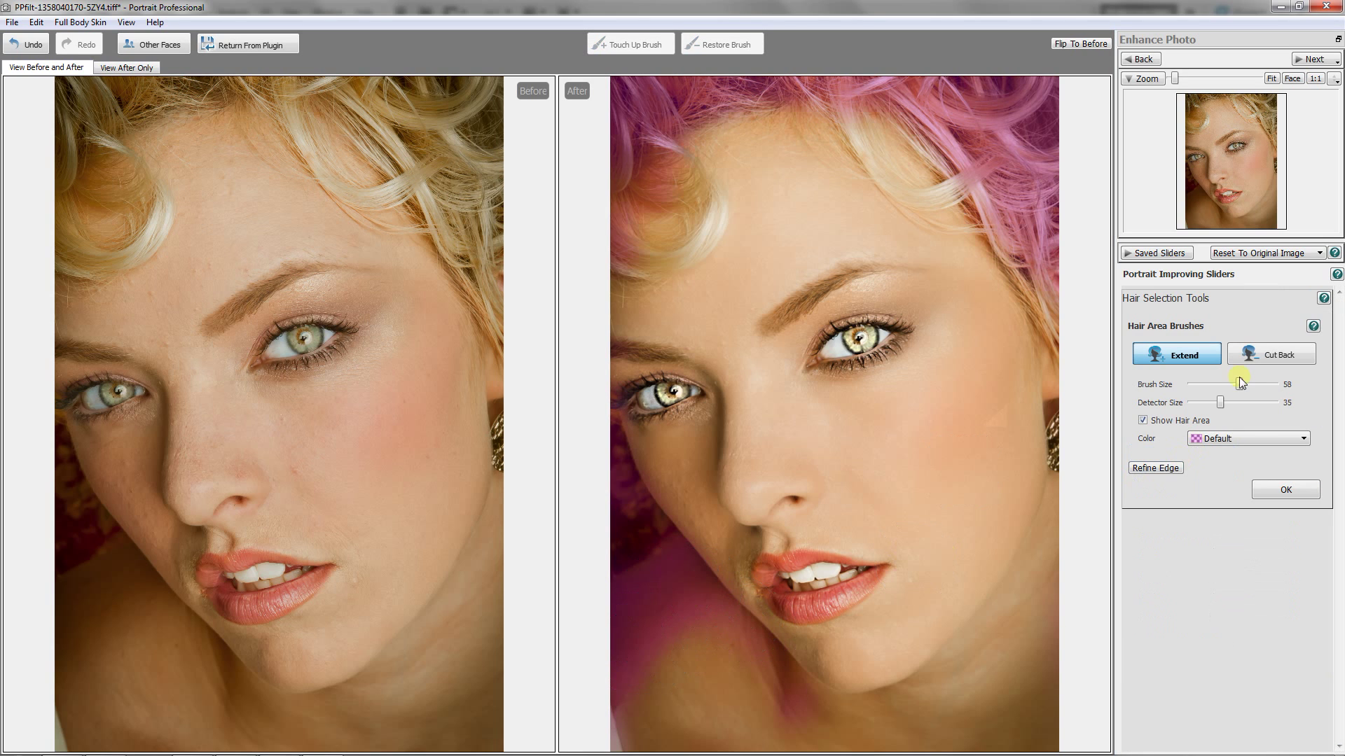
{"action": "left_click", "coordinate": [1288, 347]}
{"action": "mouse_move", "coordinate": [619, 683]}
{"action": "left_mouse_down"}
{"action": "mouse_move", "coordinate": [636, 586]}
{"action": "mouse_move", "coordinate": [622, 731]}
{"action": "mouse_move", "coordinate": [655, 596]}
{"action": "mouse_move", "coordinate": [677, 620]}
{"action": "mouse_move", "coordinate": [700, 560]}
{"action": "mouse_move", "coordinate": [782, 678]}
{"action": "mouse_move", "coordinate": [786, 657]}
{"action": "mouse_move", "coordinate": [794, 744]}
{"action": "mouse_move", "coordinate": [755, 717]}
{"action": "mouse_move", "coordinate": [639, 465]}
{"action": "left_mouse_up"}
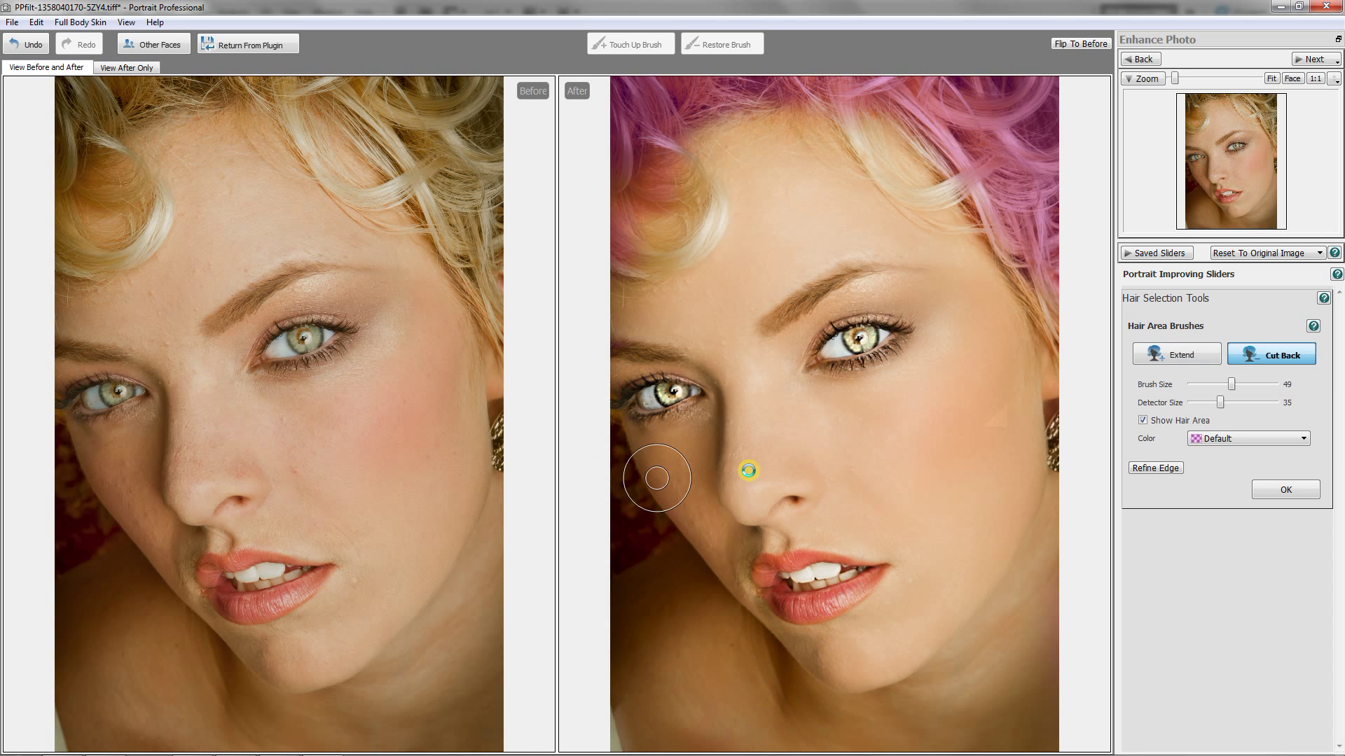
{"action": "mouse_move", "coordinate": [970, 416]}
{"action": "left_mouse_down"}
{"action": "mouse_move", "coordinate": [1004, 403]}
{"action": "mouse_move", "coordinate": [992, 412]}
{"action": "mouse_move", "coordinate": [997, 383]}
{"action": "mouse_move", "coordinate": [1005, 452]}
{"action": "left_mouse_up"}
{"action": "left_click", "coordinate": [1287, 489]}
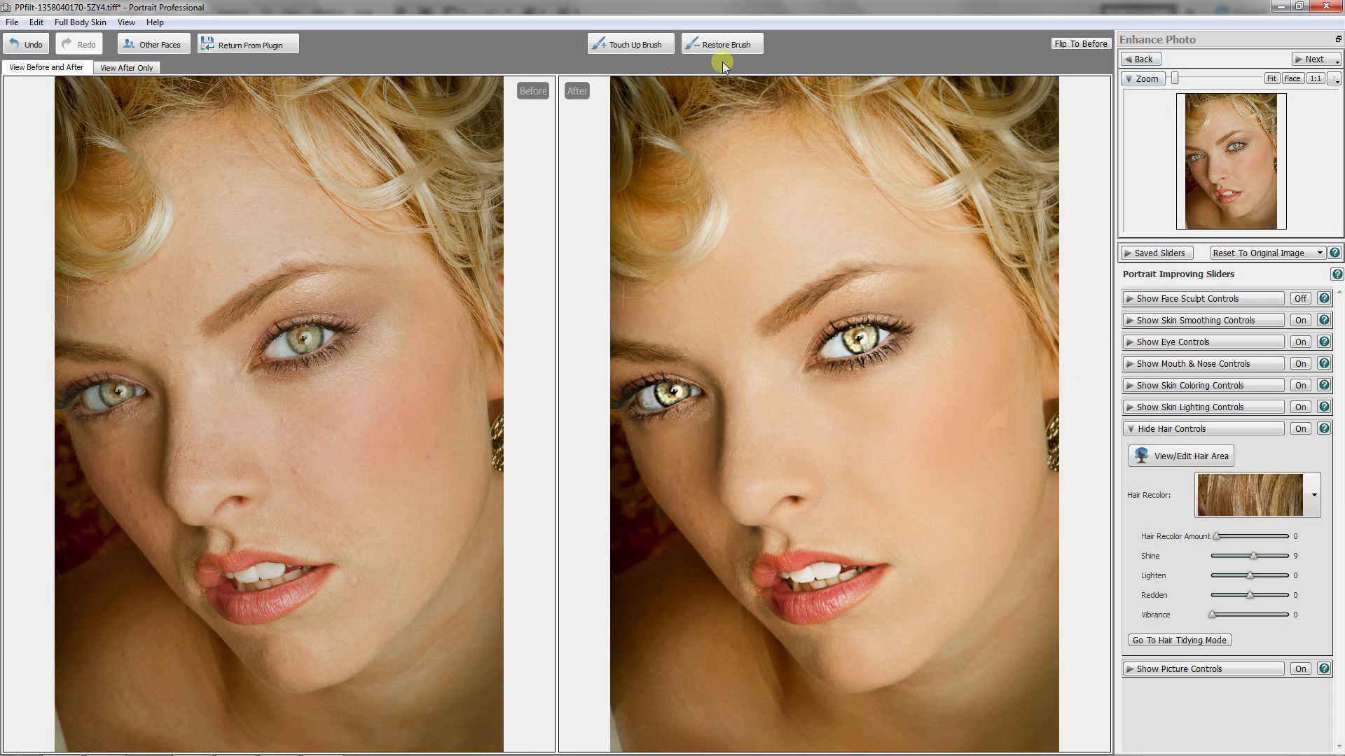
Step: Select the Touch Up Brush, zoom onto the right cheek and smooth a first patch
{"action": "left_click", "coordinate": [642, 45]}
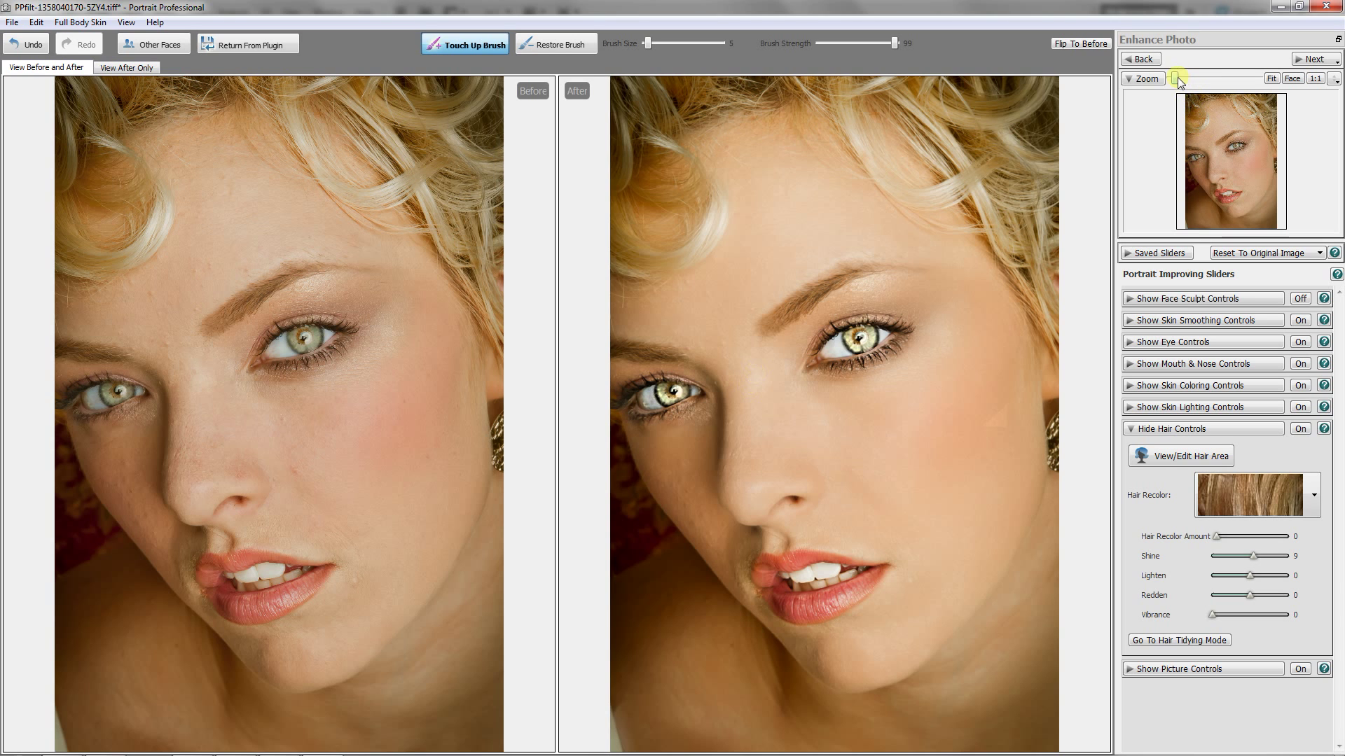
{"action": "mouse_move", "coordinate": [1175, 79]}
{"action": "left_mouse_down"}
{"action": "mouse_move", "coordinate": [1196, 80]}
{"action": "mouse_move", "coordinate": [1183, 80]}
{"action": "left_mouse_up"}
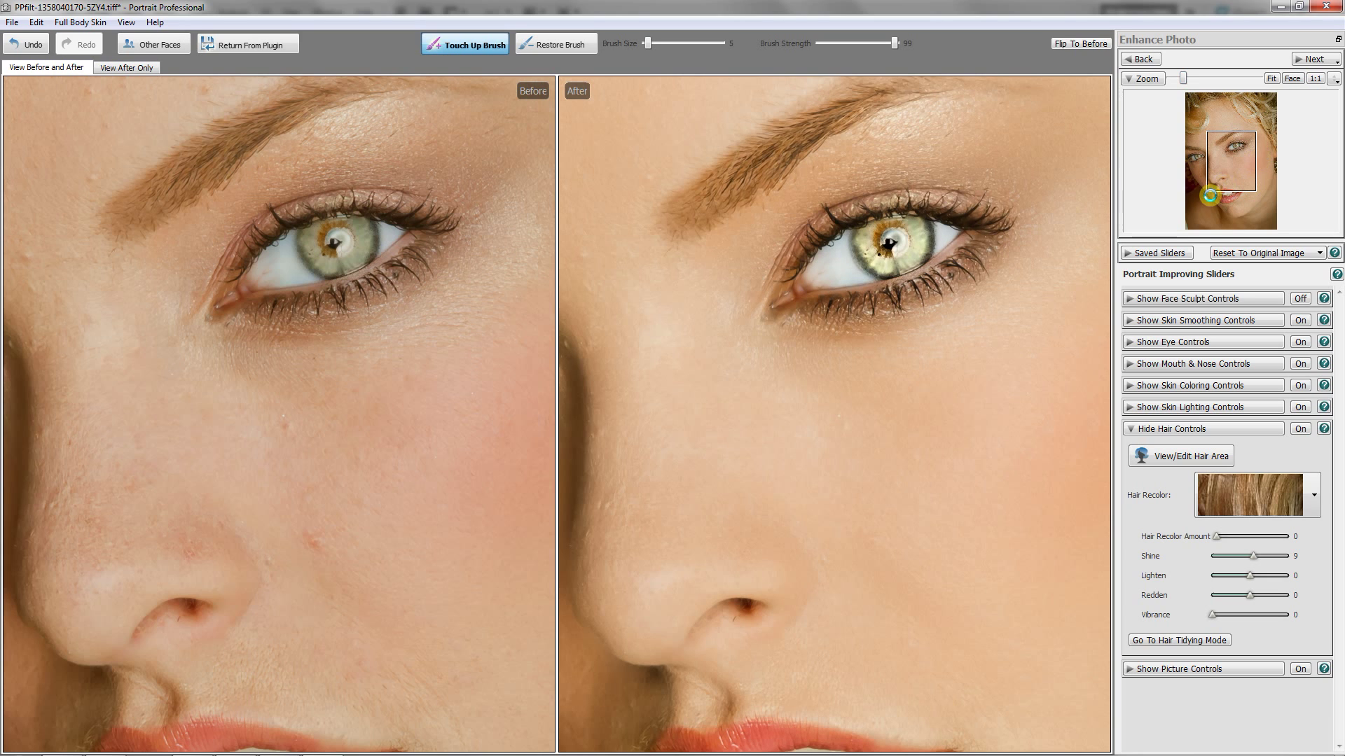
{"action": "left_click", "coordinate": [1263, 162]}
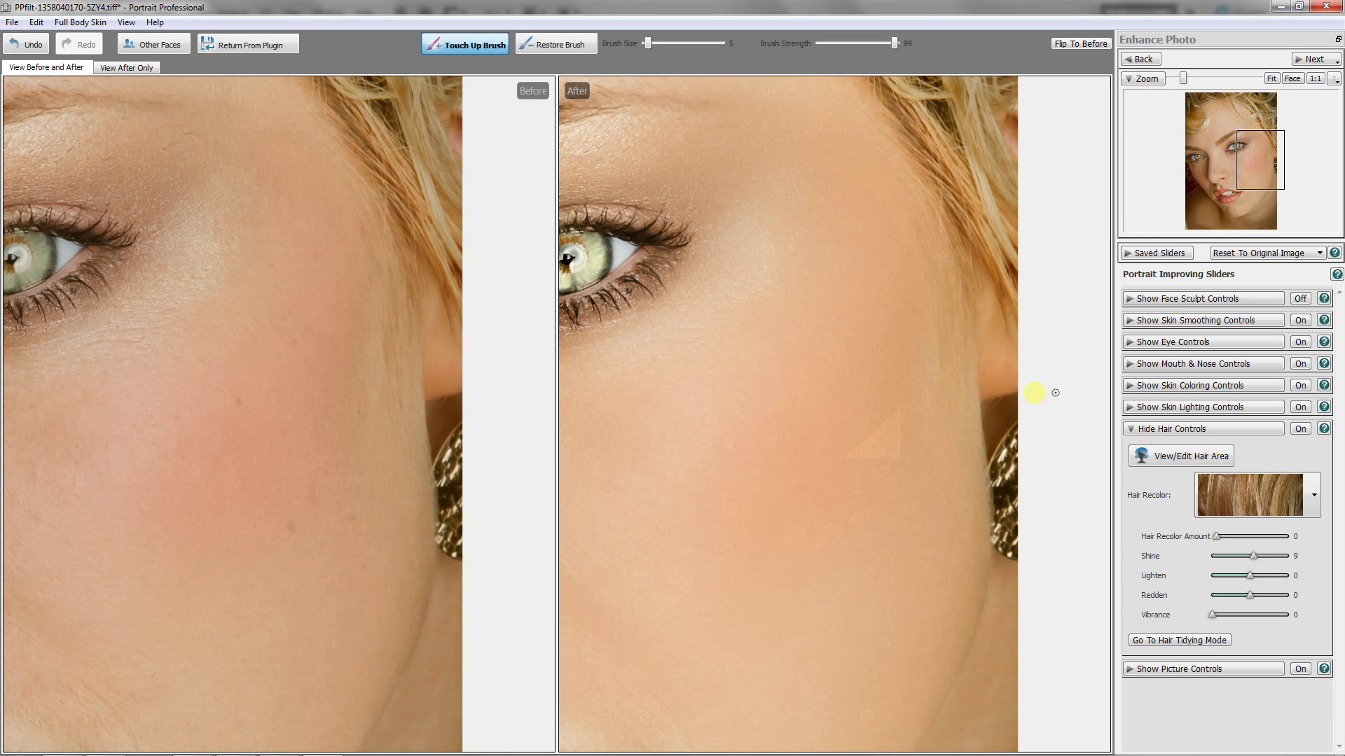
{"action": "scroll", "coordinate": [882, 430], "scroll_direction": "up", "scroll_amount": 5}
{"action": "mouse_move", "coordinate": [888, 413]}
{"action": "left_mouse_down"}
{"action": "mouse_move", "coordinate": [854, 452]}
{"action": "mouse_move", "coordinate": [911, 412]}
{"action": "mouse_move", "coordinate": [895, 452]}
{"action": "mouse_move", "coordinate": [852, 451]}
{"action": "mouse_move", "coordinate": [945, 410]}
{"action": "mouse_move", "coordinate": [924, 398]}
{"action": "mouse_move", "coordinate": [943, 393]}
{"action": "mouse_move", "coordinate": [859, 455]}
{"action": "mouse_move", "coordinate": [915, 451]}
{"action": "left_mouse_up"}
Step: Enlarge the touch-up brush to size 46 and paint over the rest of the cheek
{"action": "left_click_drag", "start_coordinate": [671, 43], "coordinate": [679, 43]}
{"action": "mouse_move", "coordinate": [866, 449]}
{"action": "left_mouse_down"}
{"action": "mouse_move", "coordinate": [911, 427]}
{"action": "mouse_move", "coordinate": [852, 451]}
{"action": "left_mouse_up"}
{"action": "mouse_move", "coordinate": [884, 432]}
{"action": "left_mouse_down"}
{"action": "mouse_move", "coordinate": [896, 412]}
{"action": "mouse_move", "coordinate": [889, 471]}
{"action": "mouse_move", "coordinate": [866, 470]}
{"action": "mouse_move", "coordinate": [1050, 321]}
{"action": "mouse_move", "coordinate": [1029, 363]}
{"action": "mouse_move", "coordinate": [993, 360]}
{"action": "mouse_move", "coordinate": [982, 291]}
{"action": "left_mouse_up"}
{"action": "left_click", "coordinate": [895, 42]}
{"action": "mouse_move", "coordinate": [869, 441]}
{"action": "left_mouse_down"}
{"action": "mouse_move", "coordinate": [904, 420]}
{"action": "mouse_move", "coordinate": [874, 446]}
{"action": "mouse_move", "coordinate": [866, 475]}
{"action": "mouse_move", "coordinate": [846, 471]}
{"action": "mouse_move", "coordinate": [925, 387]}
{"action": "mouse_move", "coordinate": [923, 370]}
{"action": "mouse_move", "coordinate": [895, 449]}
{"action": "mouse_move", "coordinate": [908, 406]}
{"action": "mouse_move", "coordinate": [845, 447]}
{"action": "mouse_move", "coordinate": [865, 460]}
{"action": "mouse_move", "coordinate": [960, 339]}
{"action": "left_mouse_up"}
Step: Shrink the touch-up brush to size 5 and undo test dabs near the outer eye corner
{"action": "left_click_drag", "start_coordinate": [1243, 120], "coordinate": [1188, 142]}
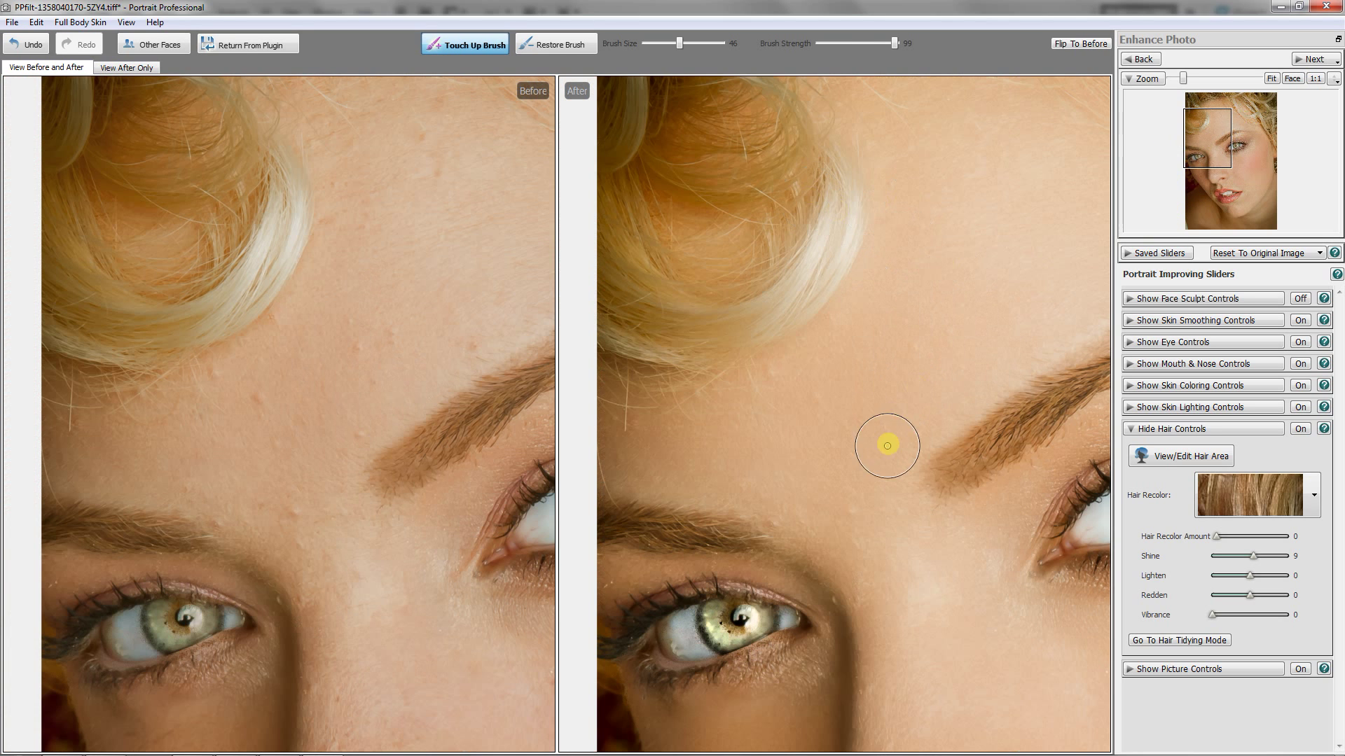
{"action": "scroll", "coordinate": [861, 451], "scroll_direction": "down", "scroll_amount": 3}
{"action": "scroll", "coordinate": [869, 476], "scroll_direction": "down", "scroll_amount": 5}
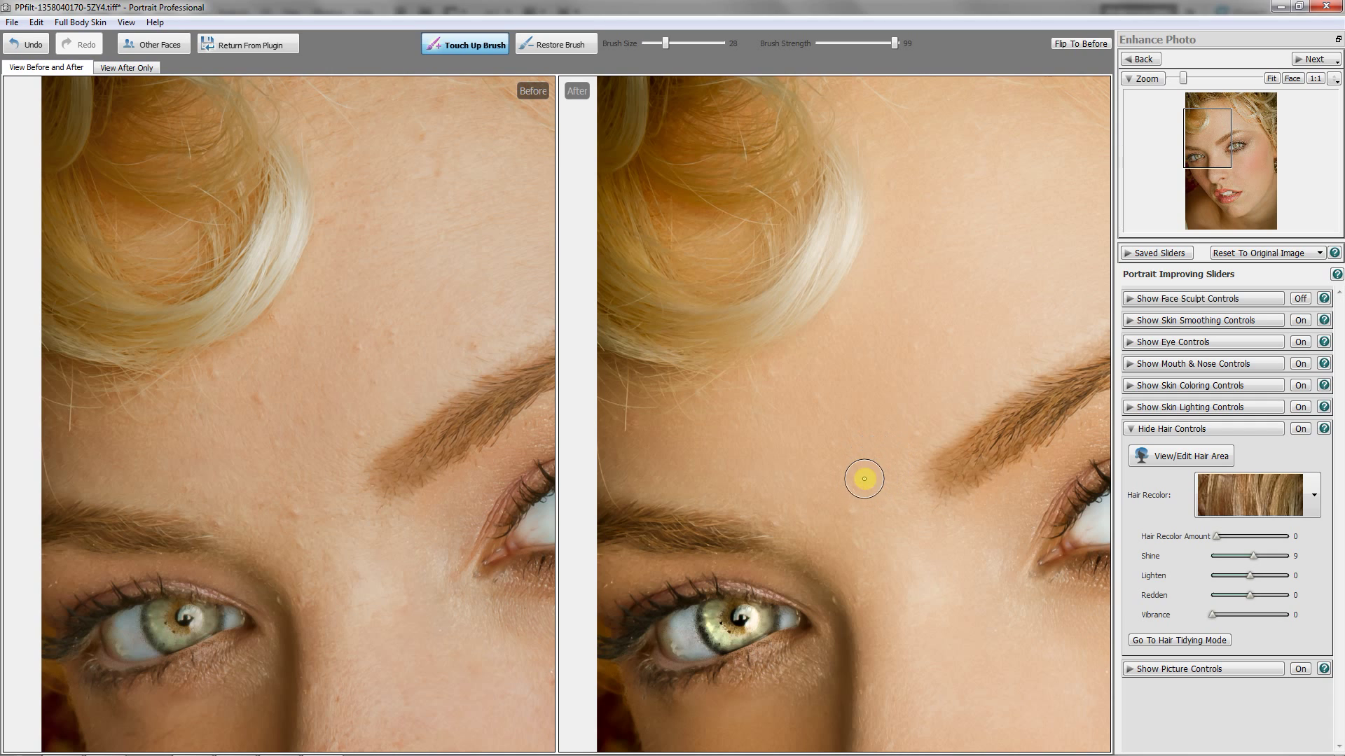
{"action": "scroll", "coordinate": [854, 476], "scroll_direction": "down", "scroll_amount": 1}
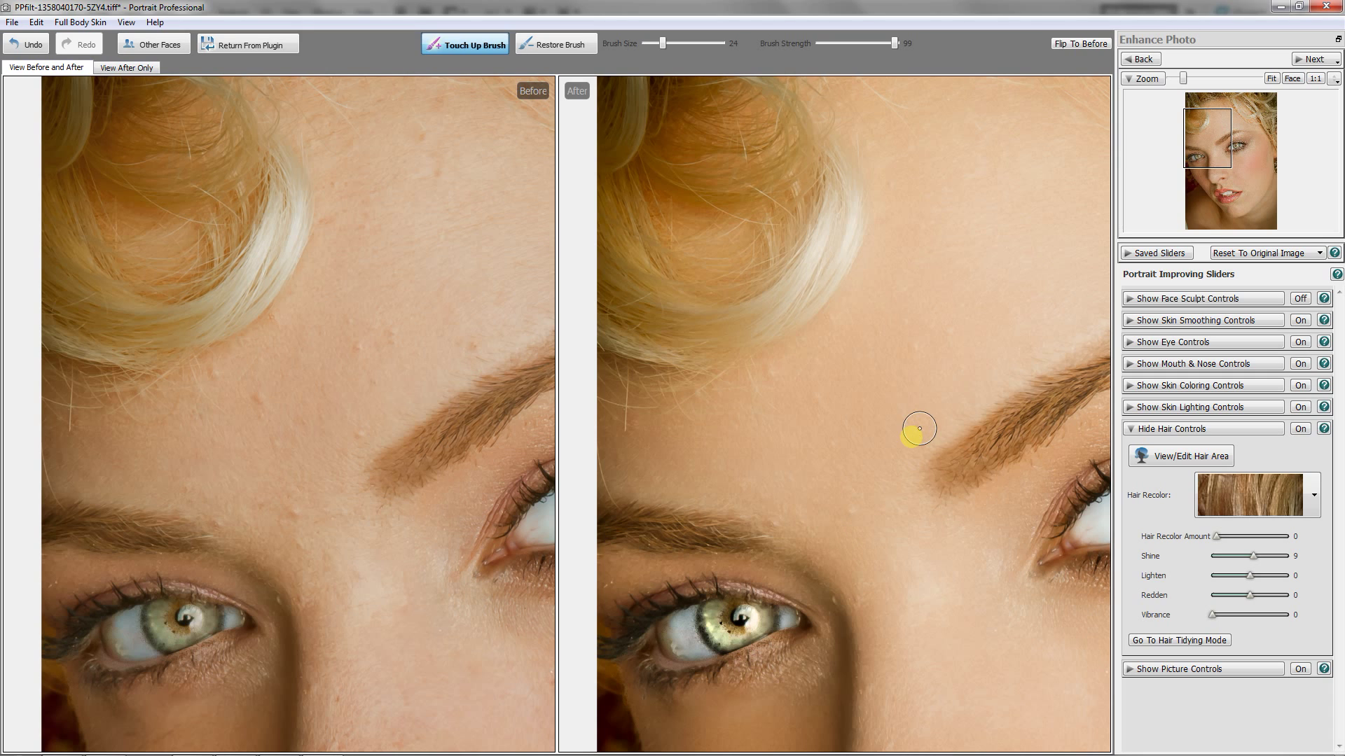
{"action": "scroll", "coordinate": [844, 586], "scroll_direction": "down", "scroll_amount": 1}
{"action": "scroll", "coordinate": [841, 594], "scroll_direction": "down", "scroll_amount": 7}
{"action": "left_click", "coordinate": [898, 572]}
{"action": "left_click", "coordinate": [853, 605]}
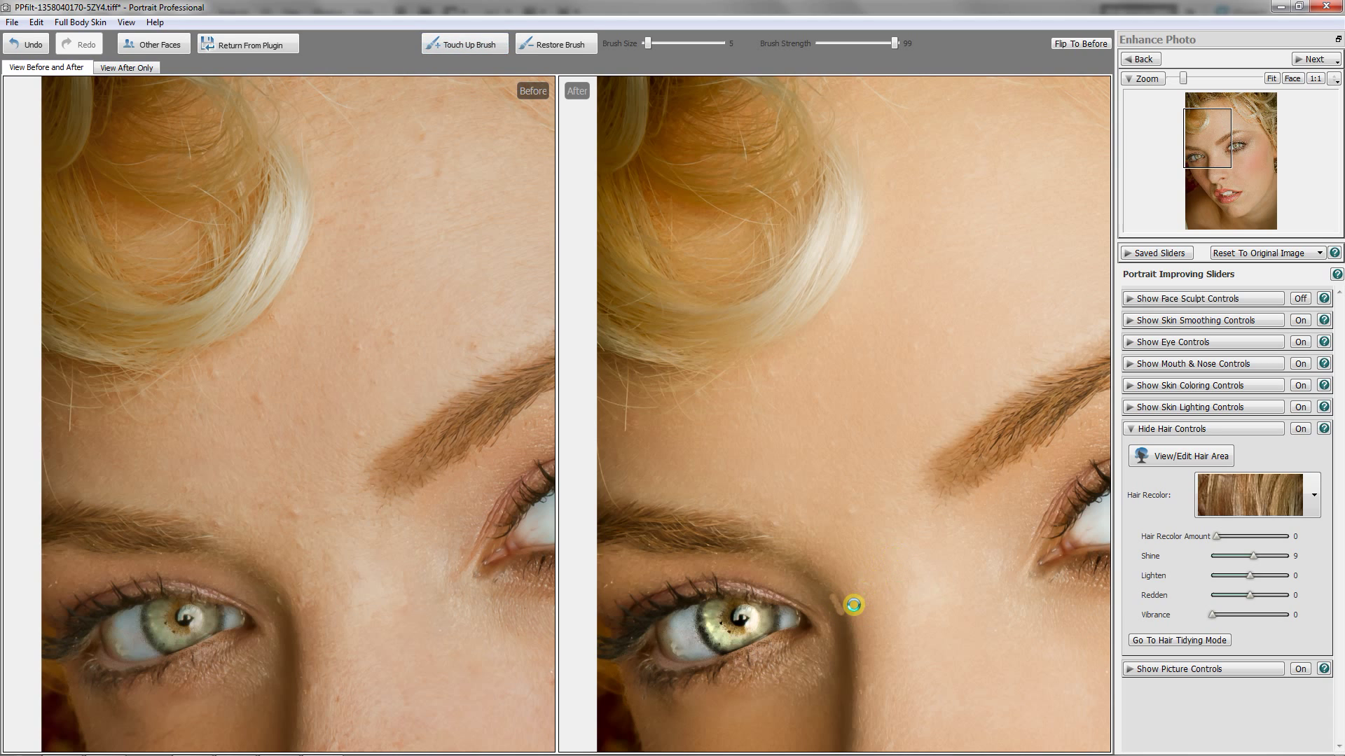
{"action": "key", "text": "ctrl+z"}
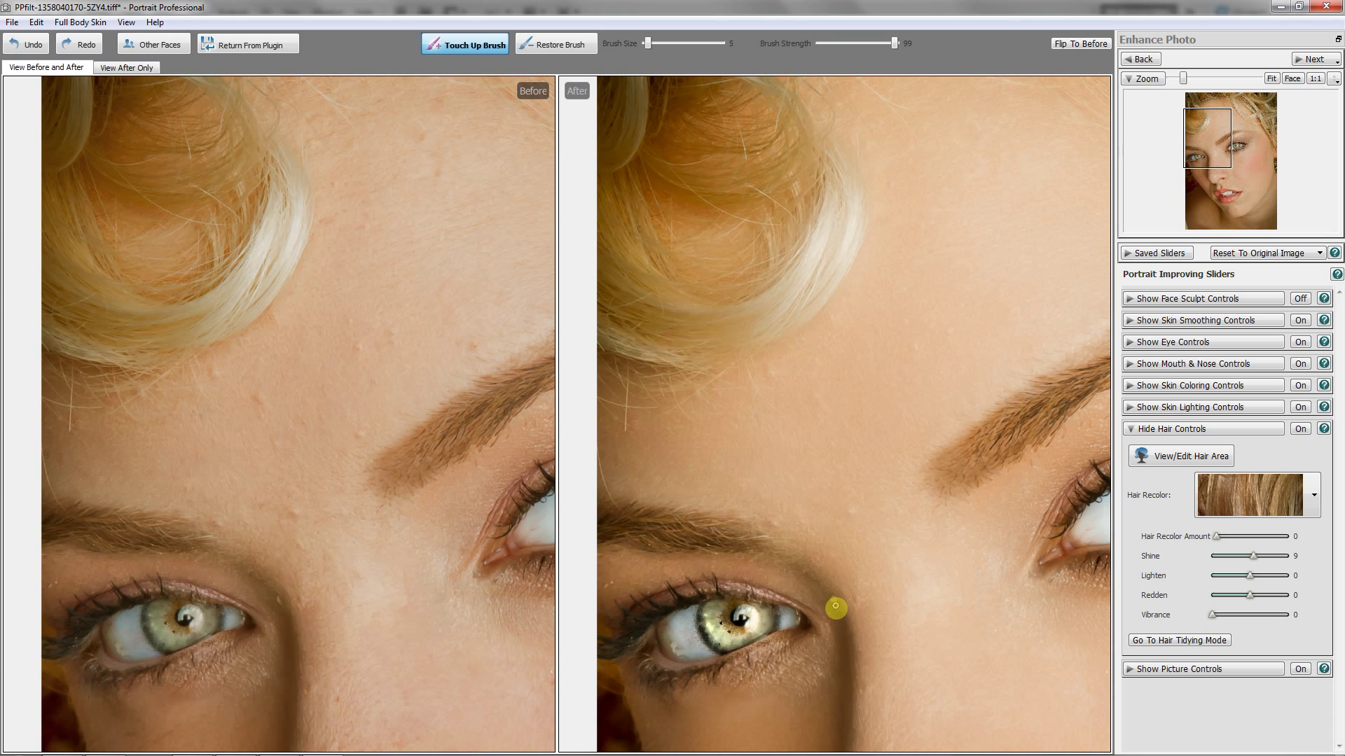
{"action": "left_click", "coordinate": [835, 606]}
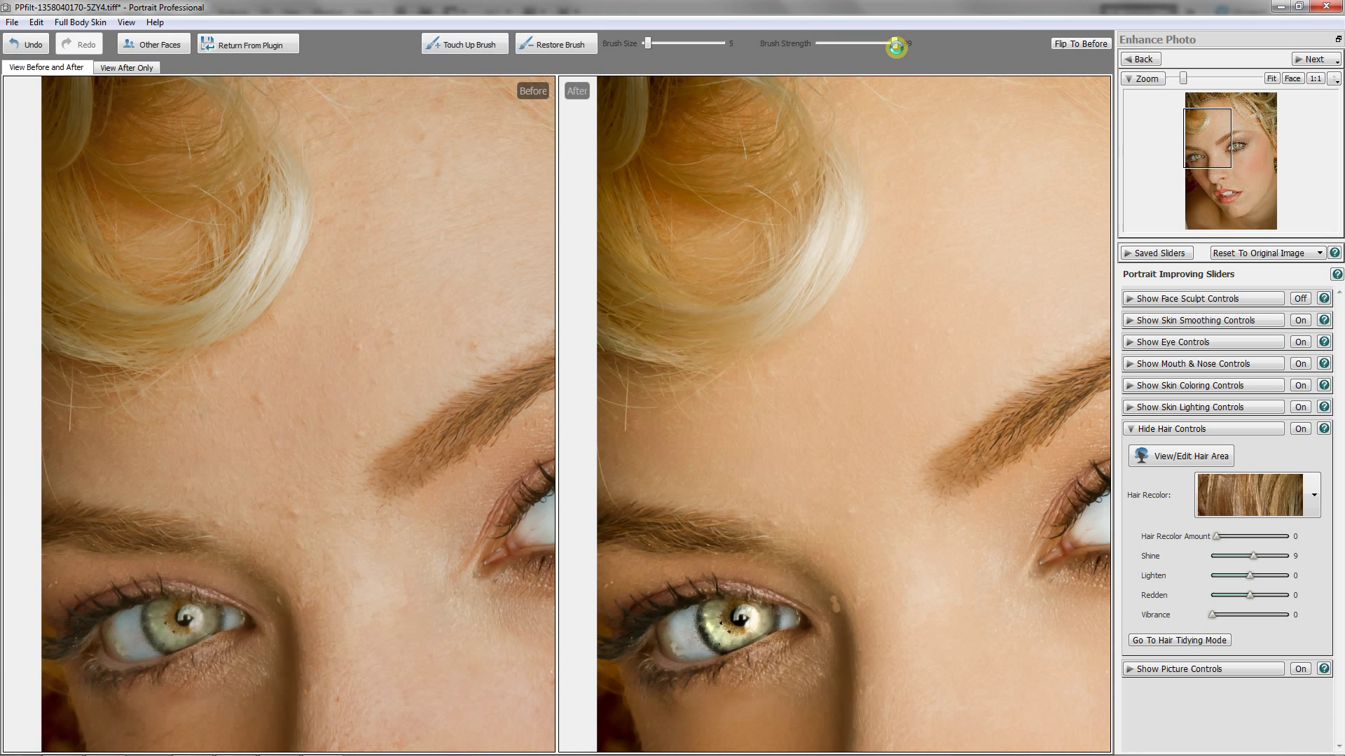
{"action": "key", "text": "ctrl+z"}
Step: Lower brush strength to 15, retry and undo the eye-corner dab, then view the brow
{"action": "left_click_drag", "start_coordinate": [895, 45], "coordinate": [825, 44]}
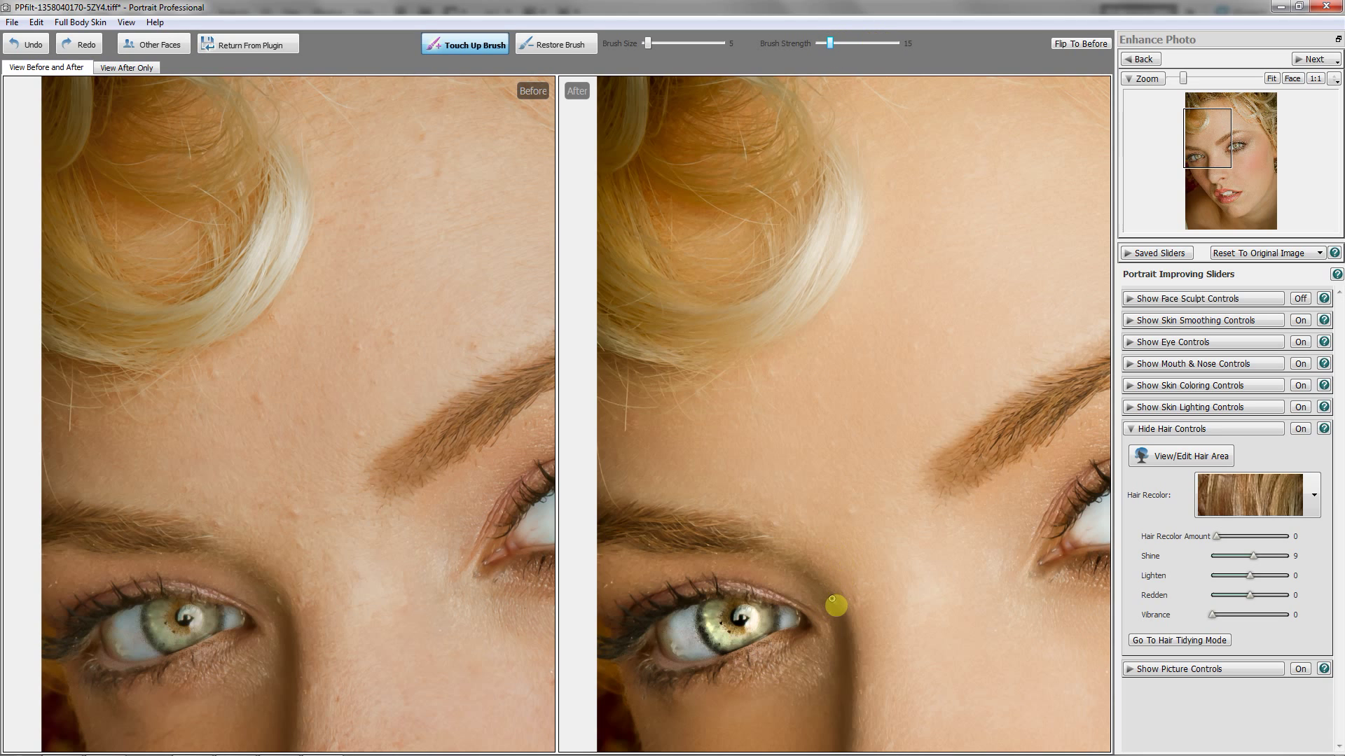
{"action": "left_click", "coordinate": [838, 610]}
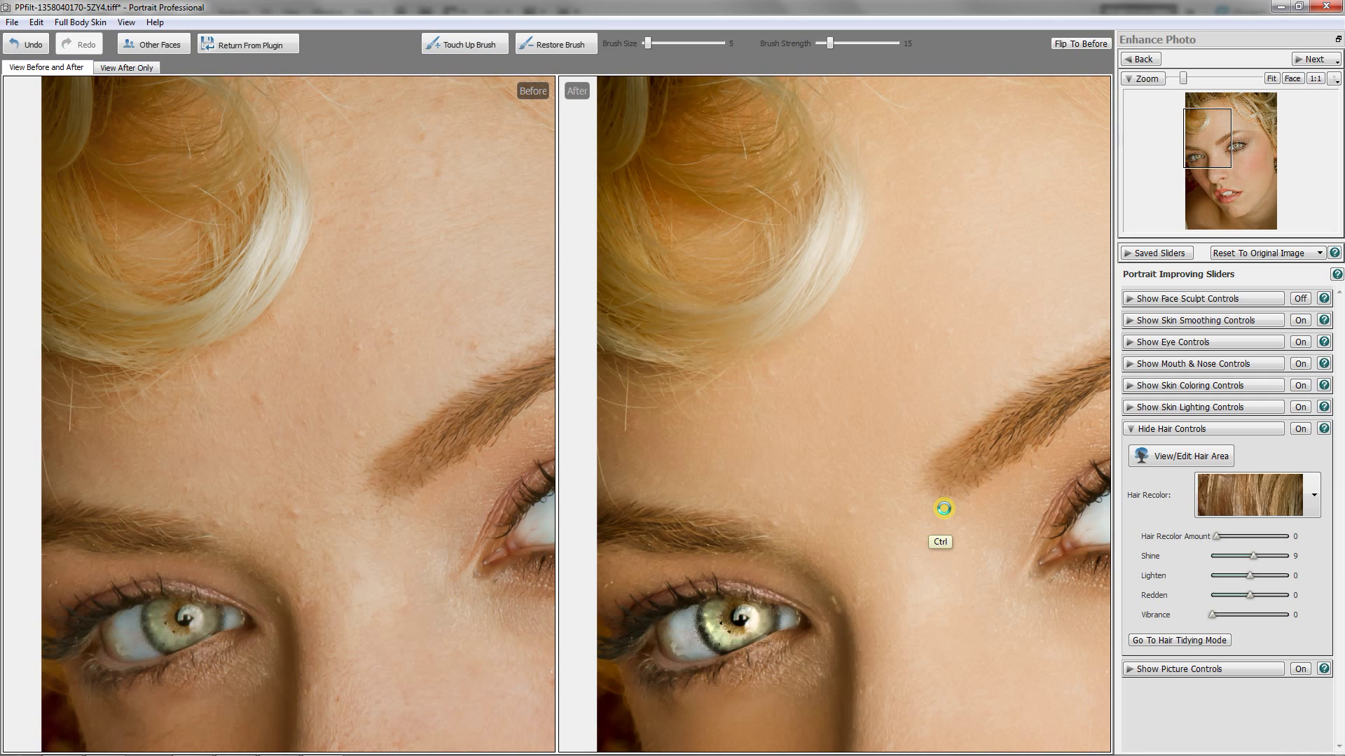
{"action": "key", "text": "ctrl+z"}
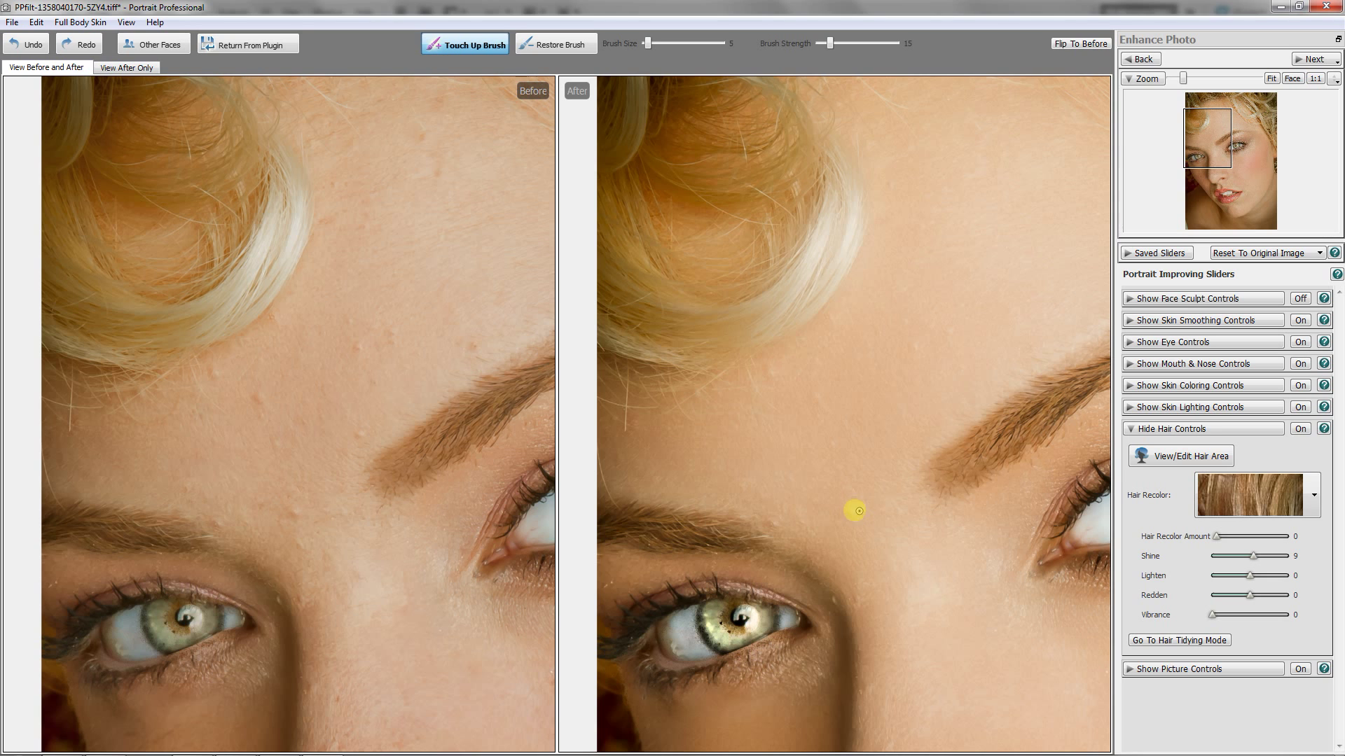
{"action": "key", "text": "ctrl+y"}
{"action": "left_click_drag", "start_coordinate": [967, 291], "coordinate": [812, 364]}
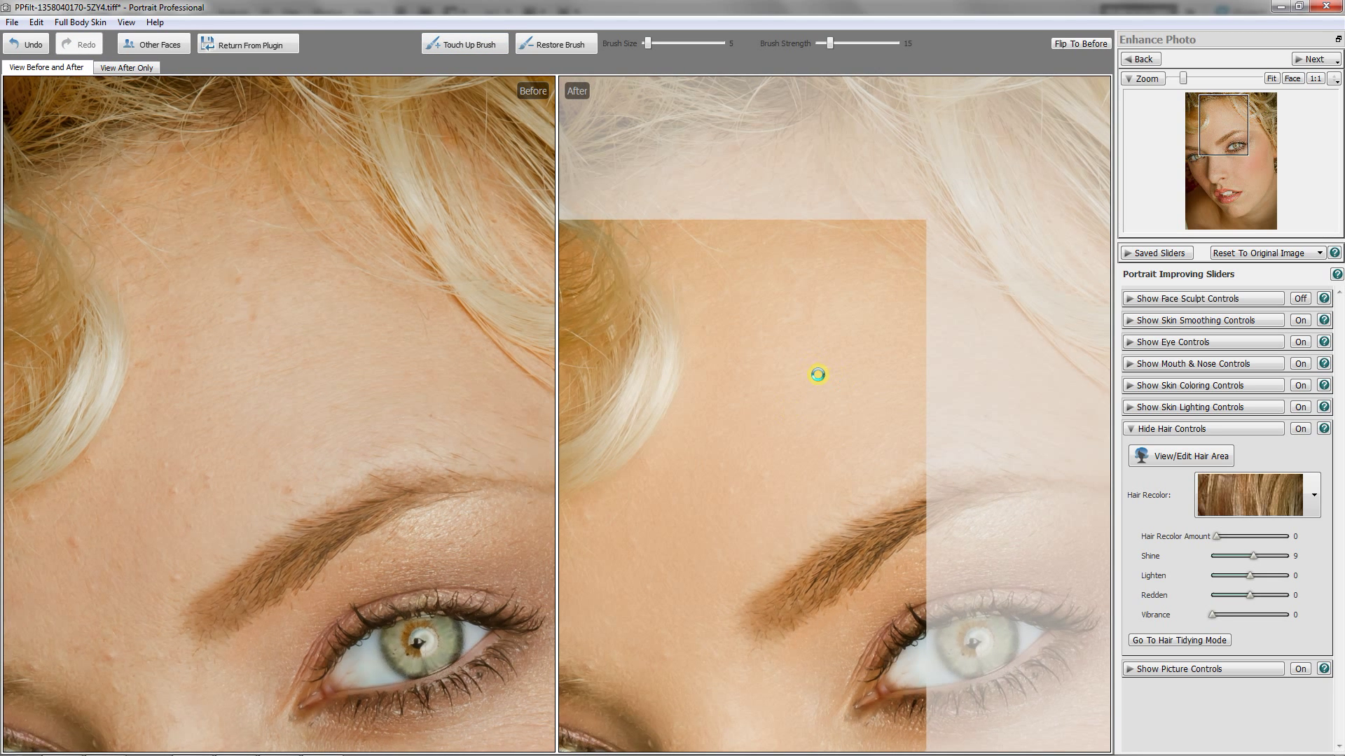
{"action": "scroll", "coordinate": [889, 311], "scroll_direction": "down", "scroll_amount": 2}
Step: Fit the whole face in view and dab one touch-up on the cheek beside the nose
{"action": "left_click", "coordinate": [1271, 79]}
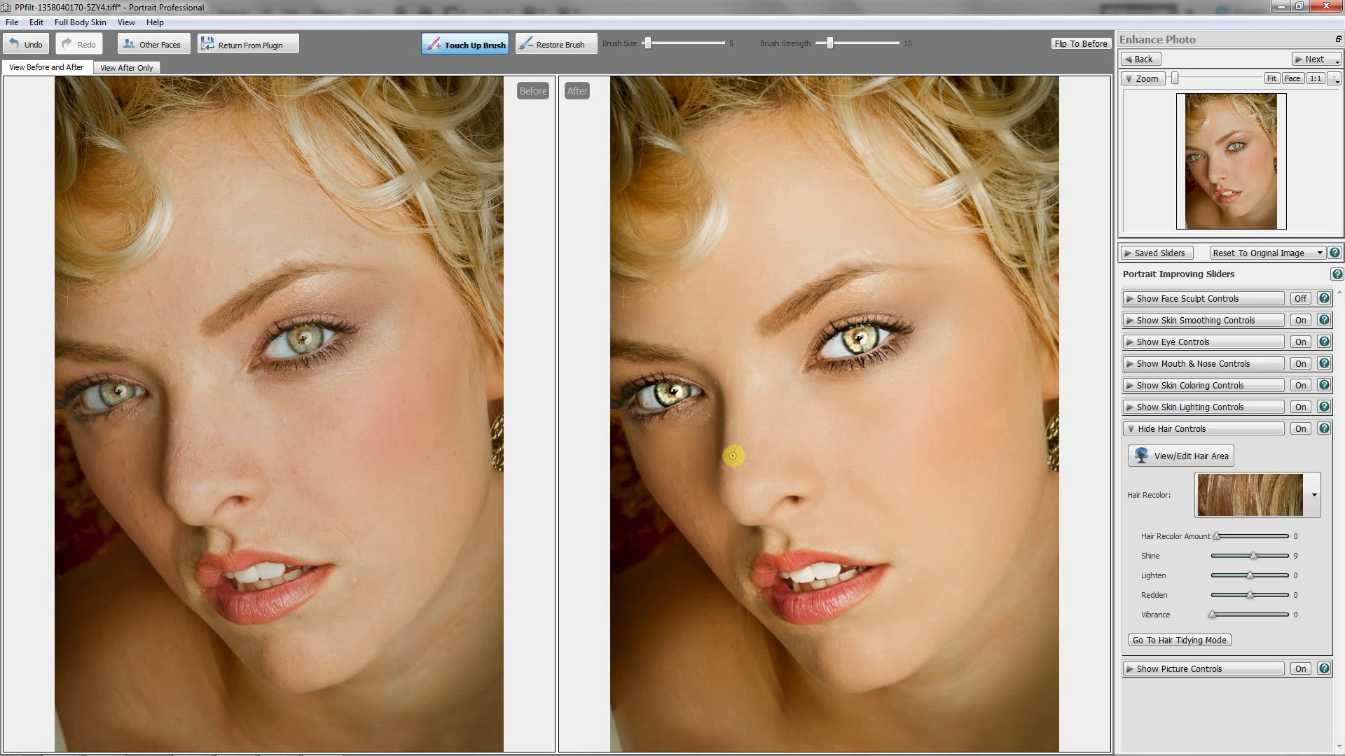
{"action": "left_click", "coordinate": [696, 490]}
{"action": "mouse_move", "coordinate": [187, 152]}
{"action": "mouse_move", "coordinate": [325, 326]}
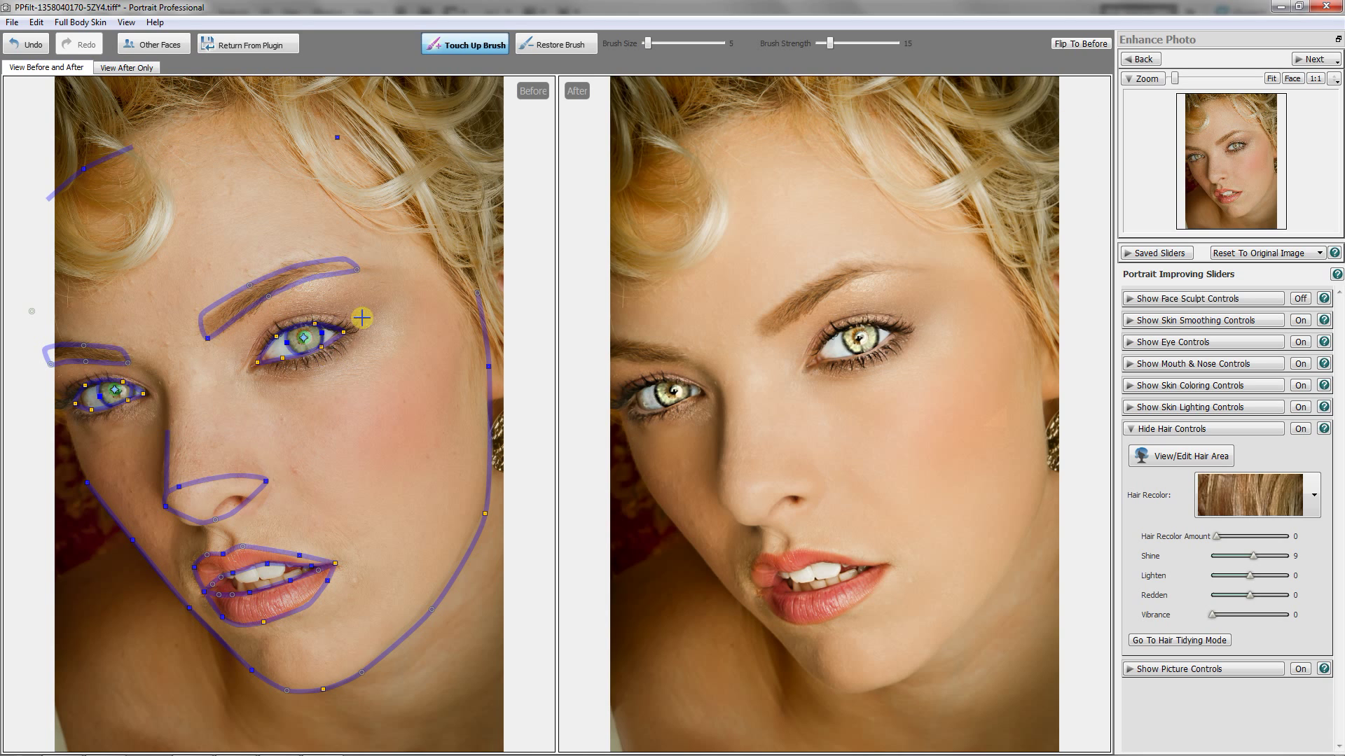
Step: Zoom onto the right-hand eye, refit its iris circle and shrink the pupil ring
{"action": "left_click", "coordinate": [1271, 78]}
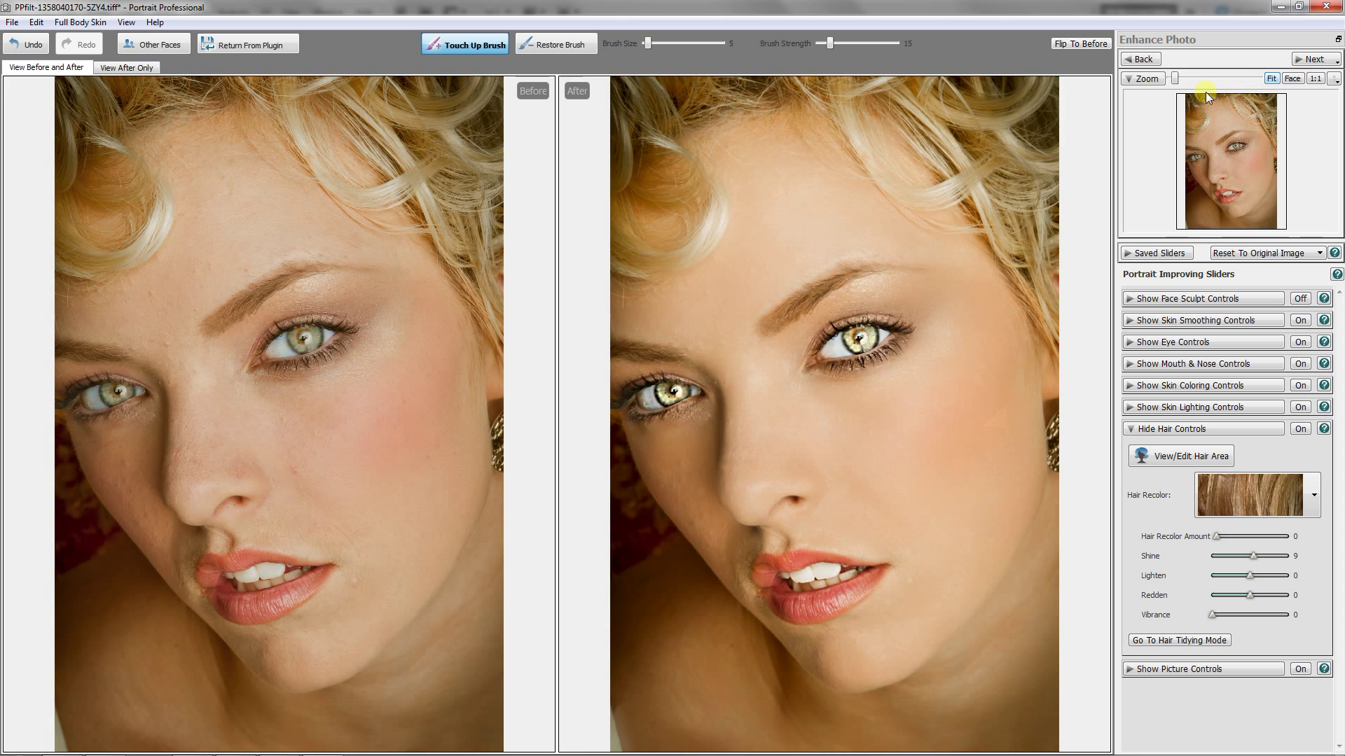
{"action": "left_click_drag", "start_coordinate": [1175, 78], "coordinate": [1206, 78]}
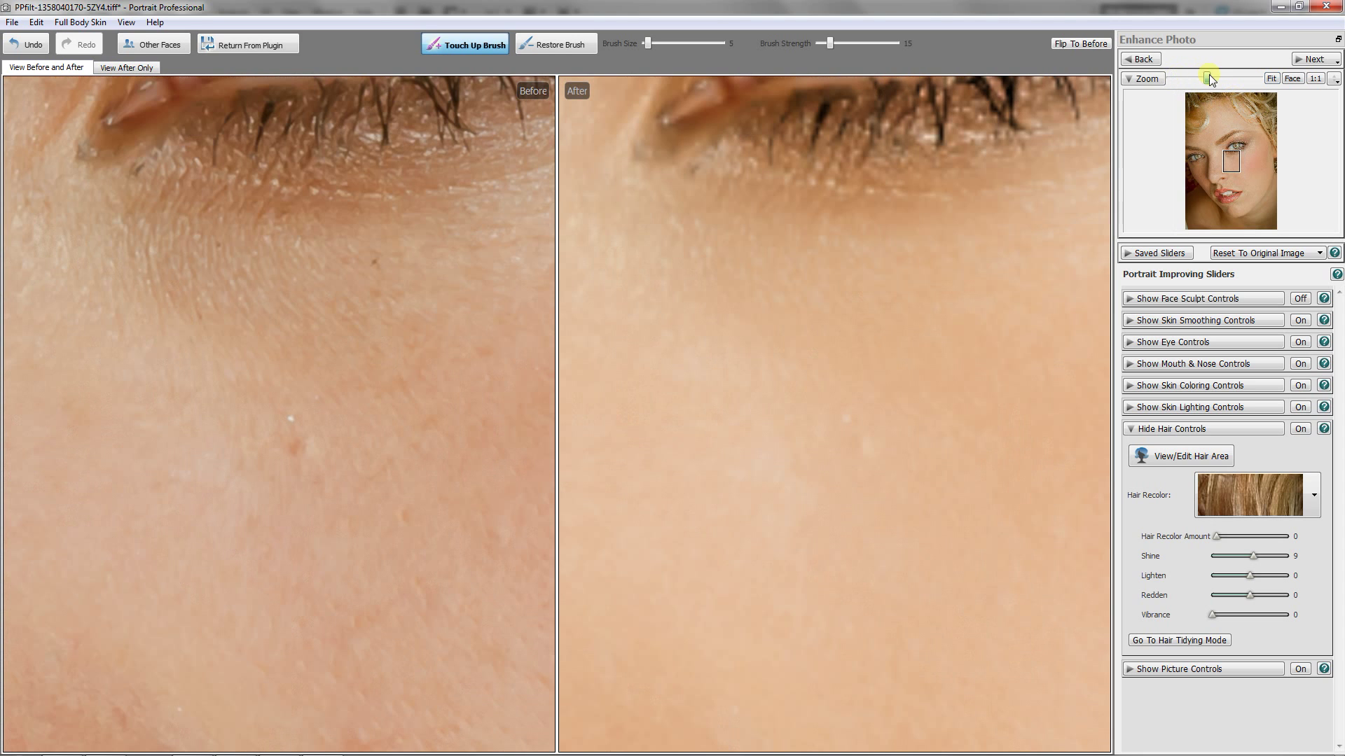
{"action": "left_click", "coordinate": [1236, 145]}
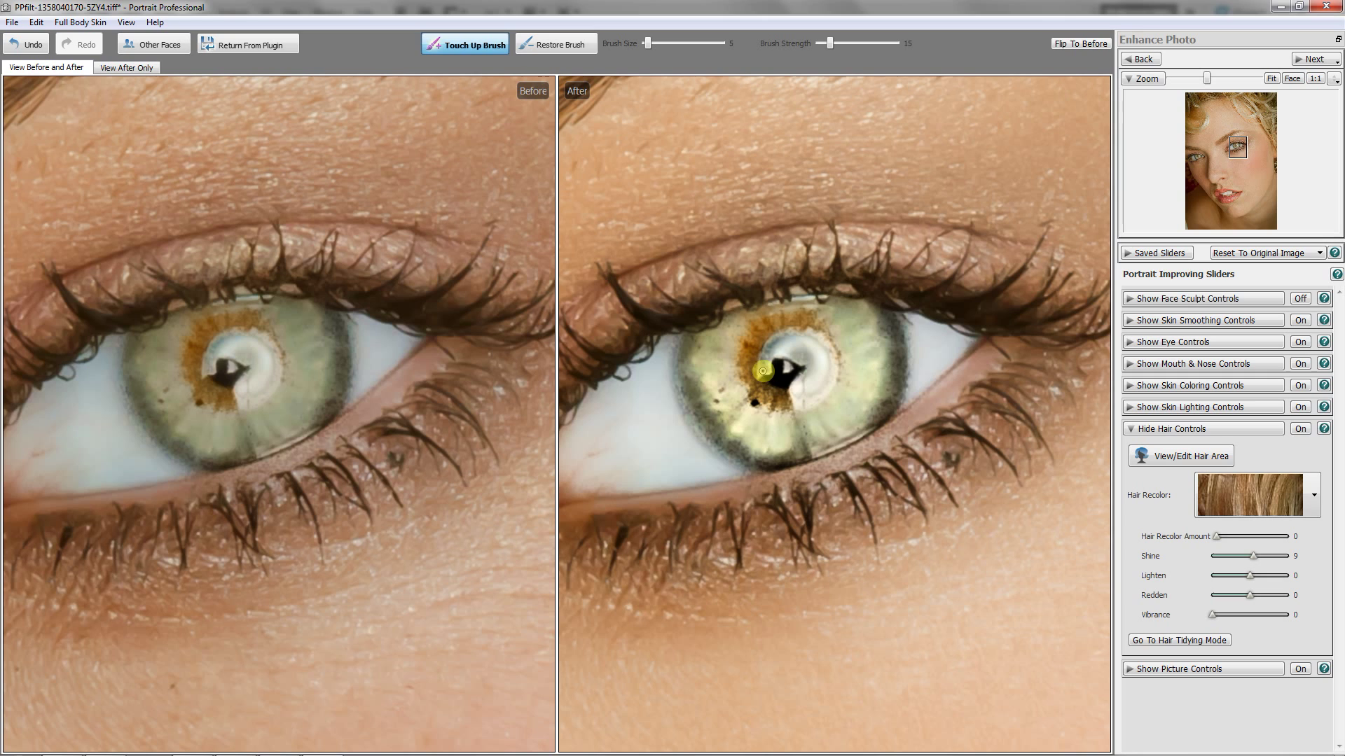
{"action": "mouse_move", "coordinate": [309, 366]}
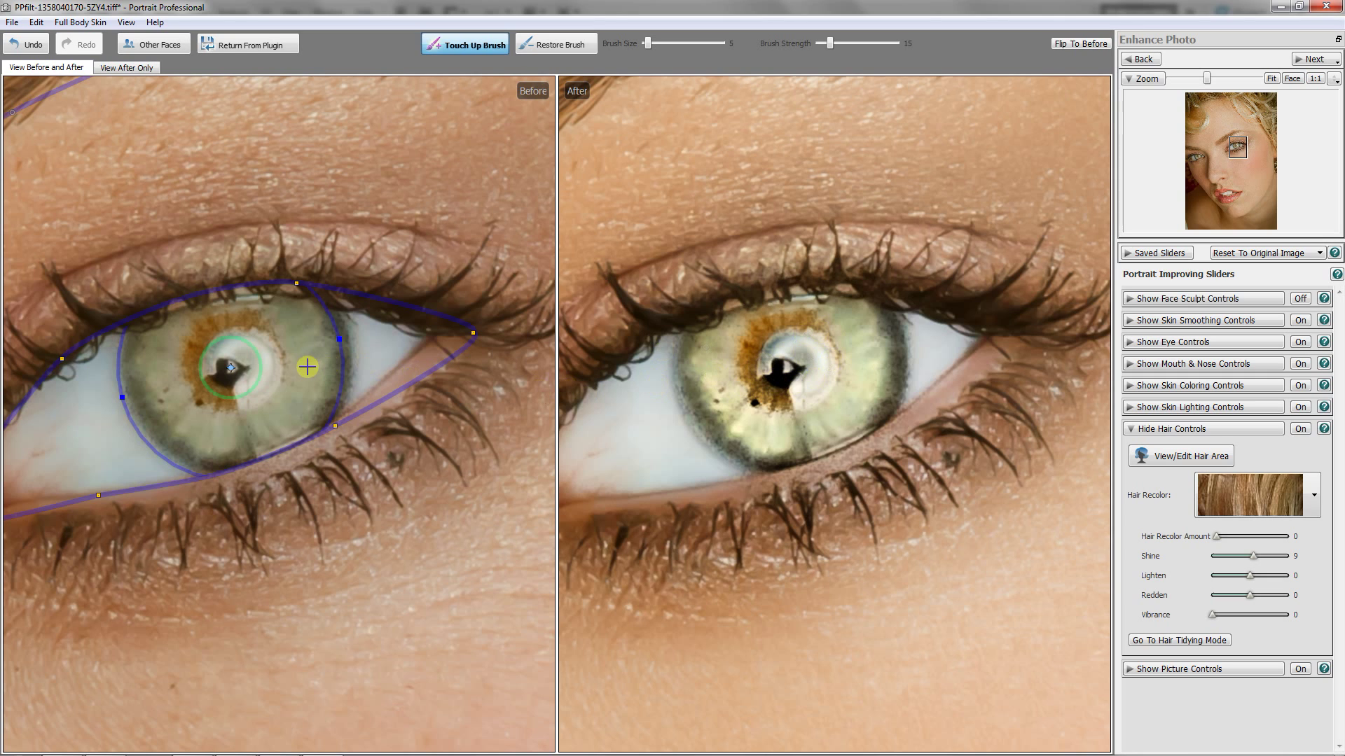
{"action": "left_click_drag", "start_coordinate": [233, 375], "coordinate": [237, 372]}
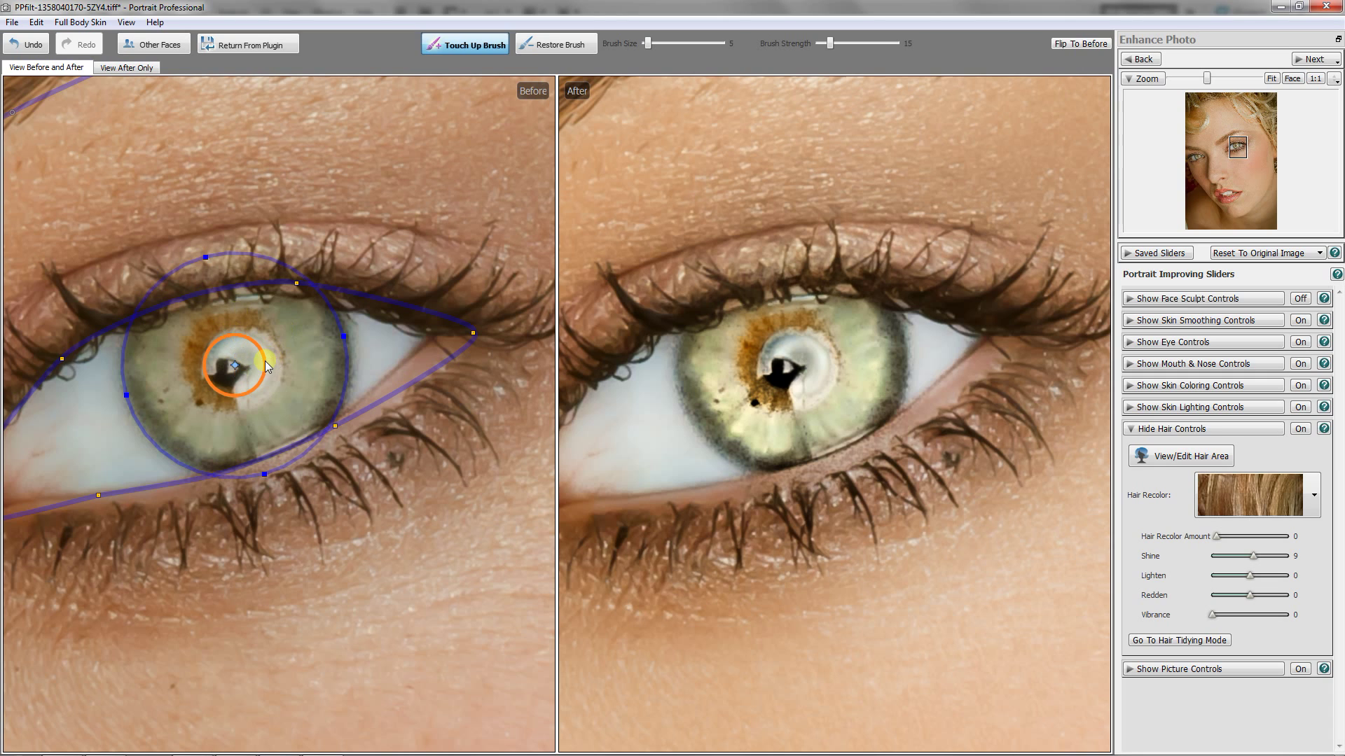
{"action": "left_click_drag", "start_coordinate": [265, 360], "coordinate": [262, 366]}
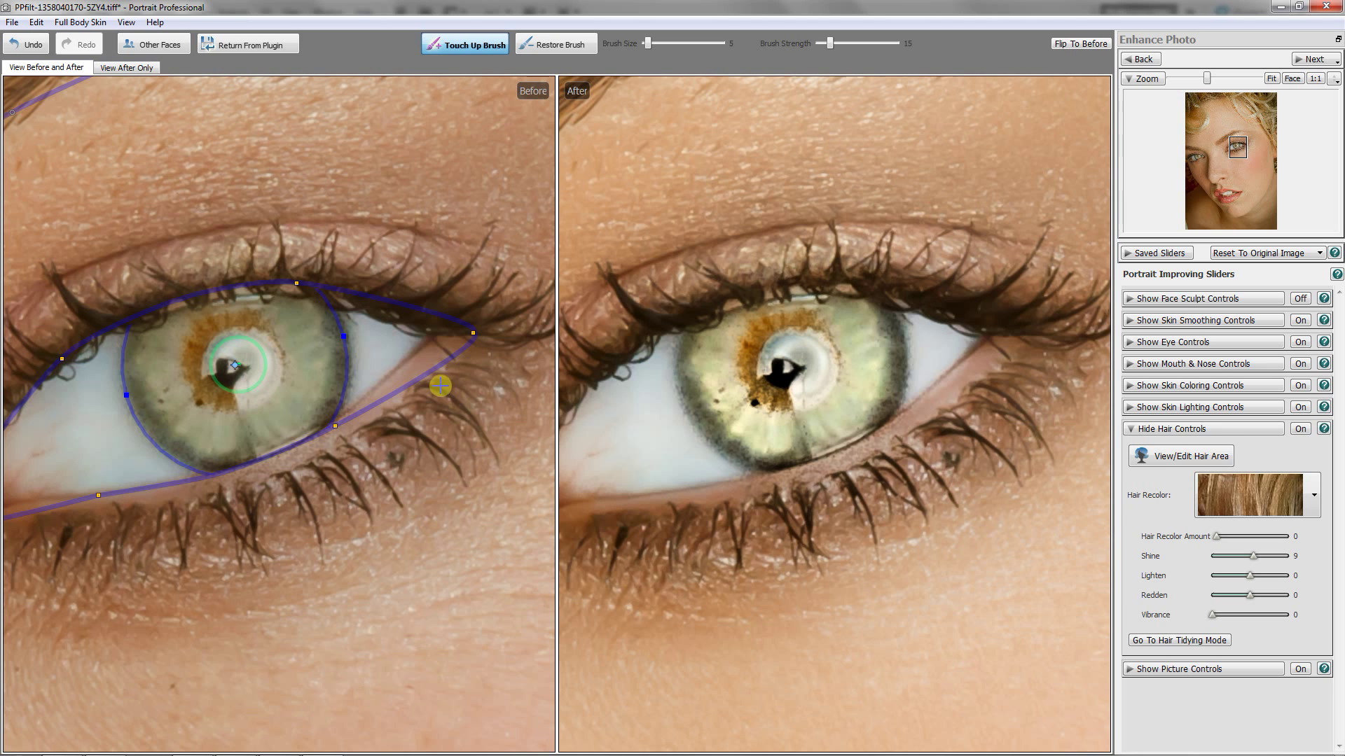
Step: On the other eye, move and widen the iris circle, then reshape both outline corners
{"action": "left_click", "coordinate": [1197, 156]}
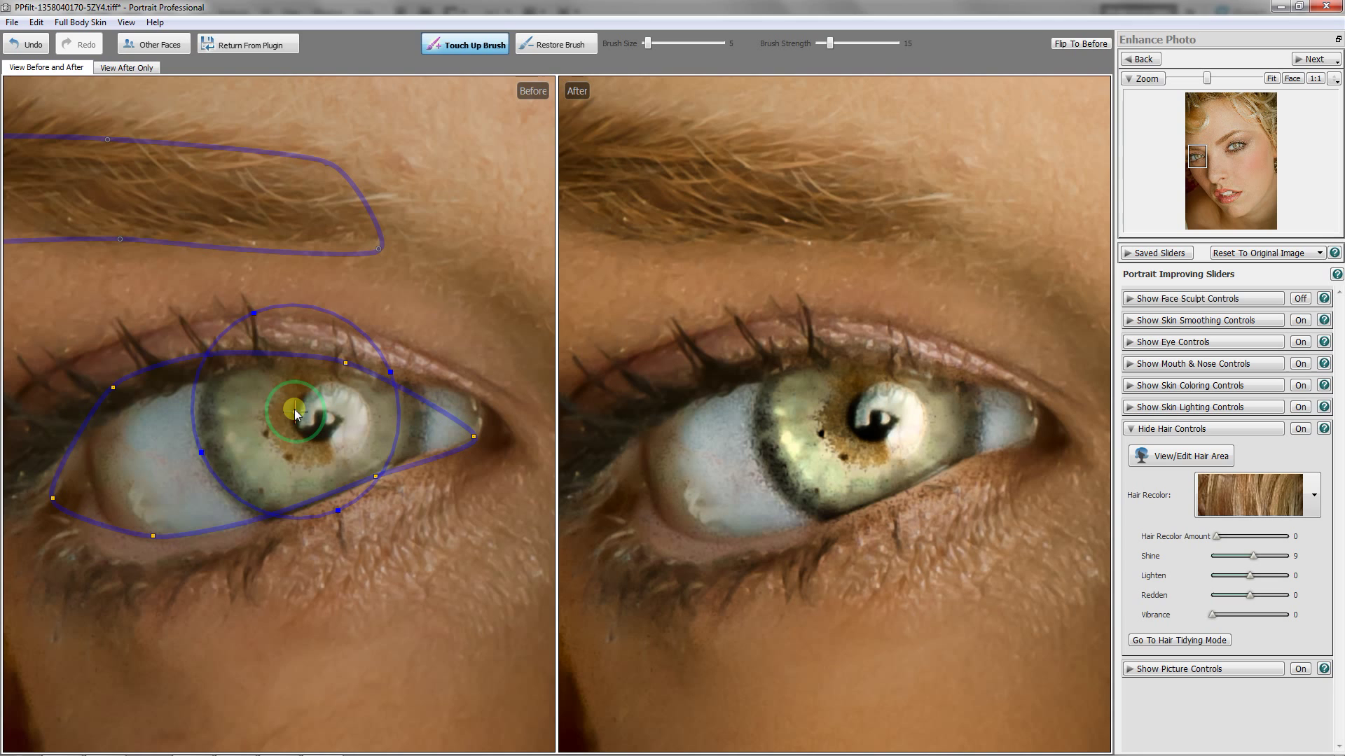
{"action": "left_click_drag", "start_coordinate": [294, 409], "coordinate": [315, 418]}
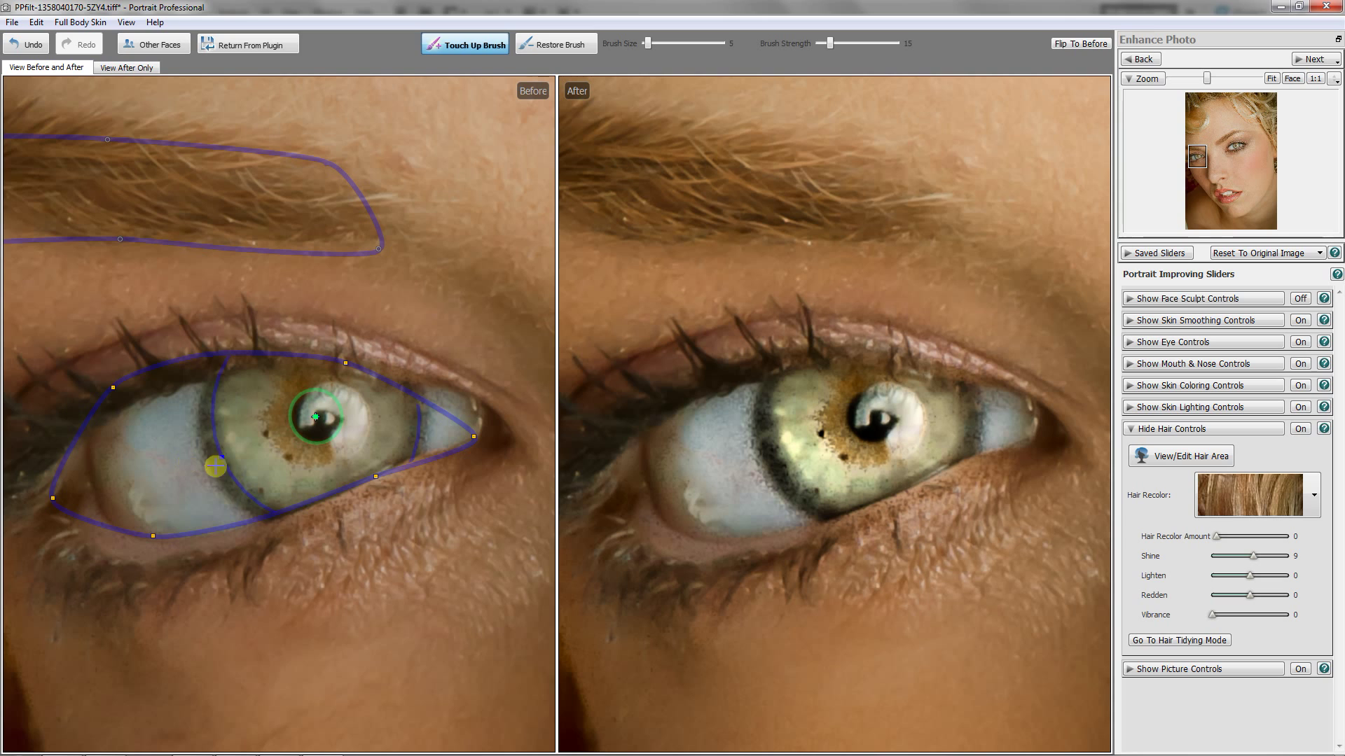
{"action": "left_click_drag", "start_coordinate": [221, 464], "coordinate": [215, 465]}
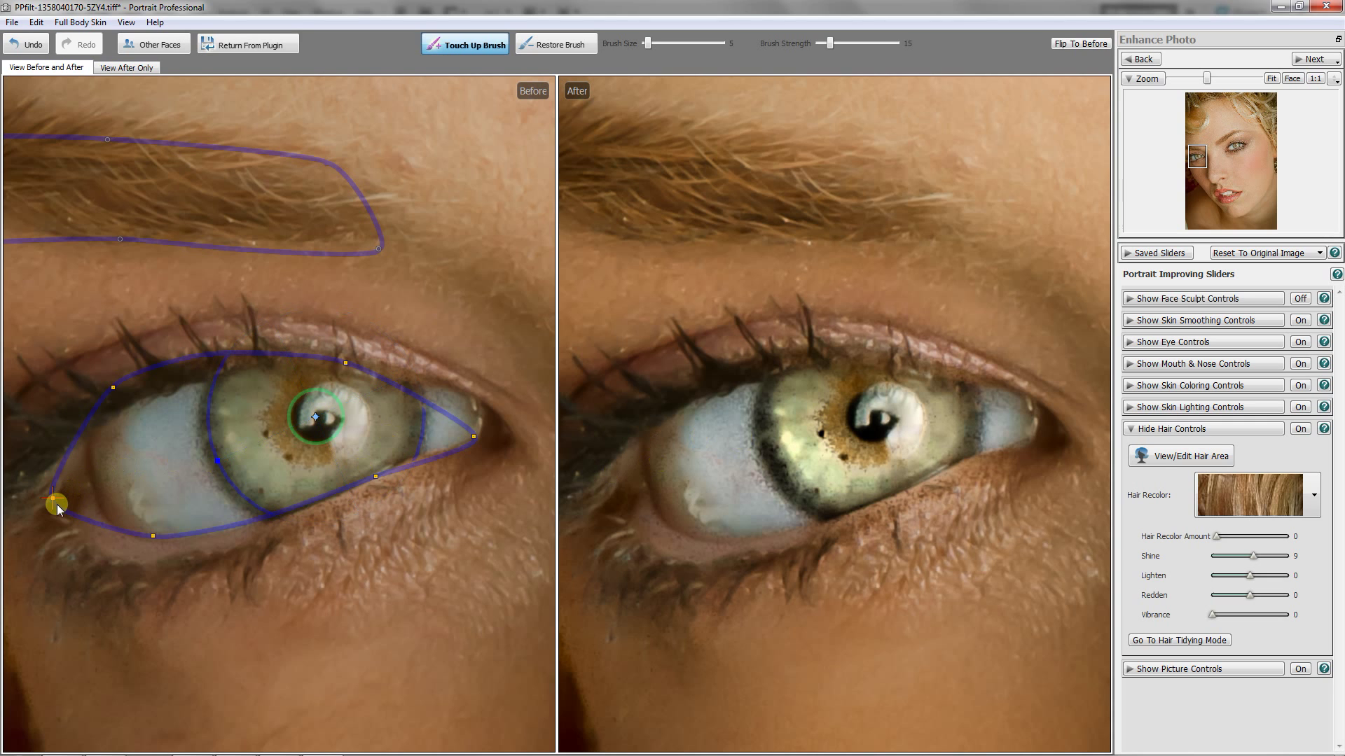
{"action": "left_click_drag", "start_coordinate": [56, 505], "coordinate": [74, 506]}
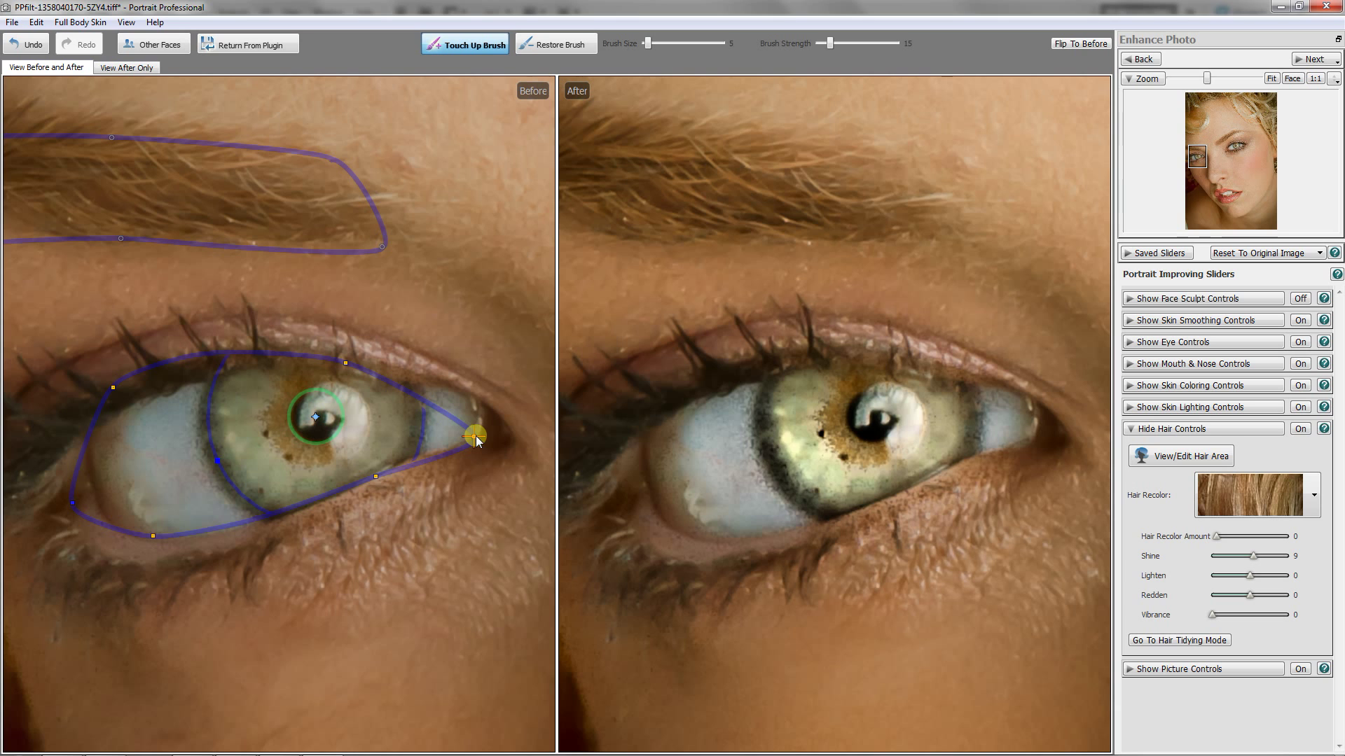
{"action": "left_click_drag", "start_coordinate": [476, 439], "coordinate": [489, 420]}
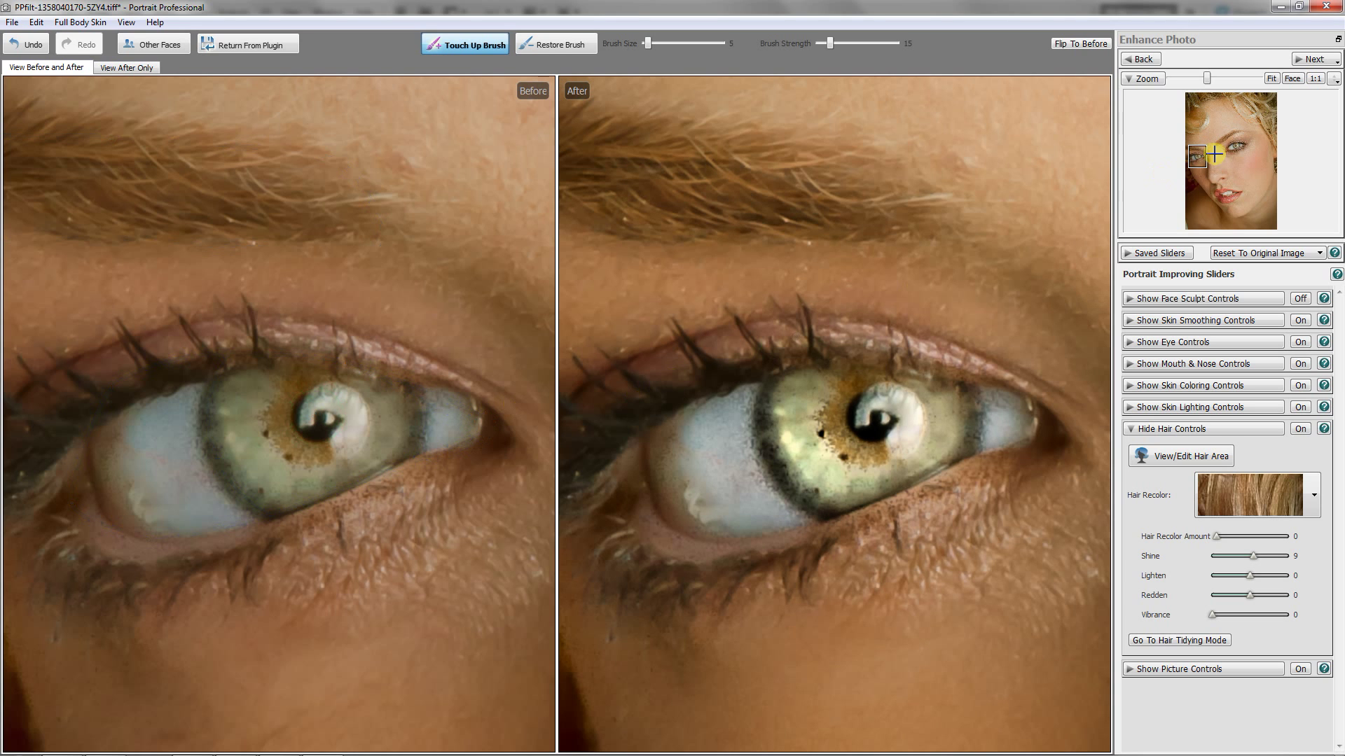
Step: Fit the face and send the retouched image to Photoshop with File > Return From Plugin
{"action": "left_click", "coordinate": [1272, 79]}
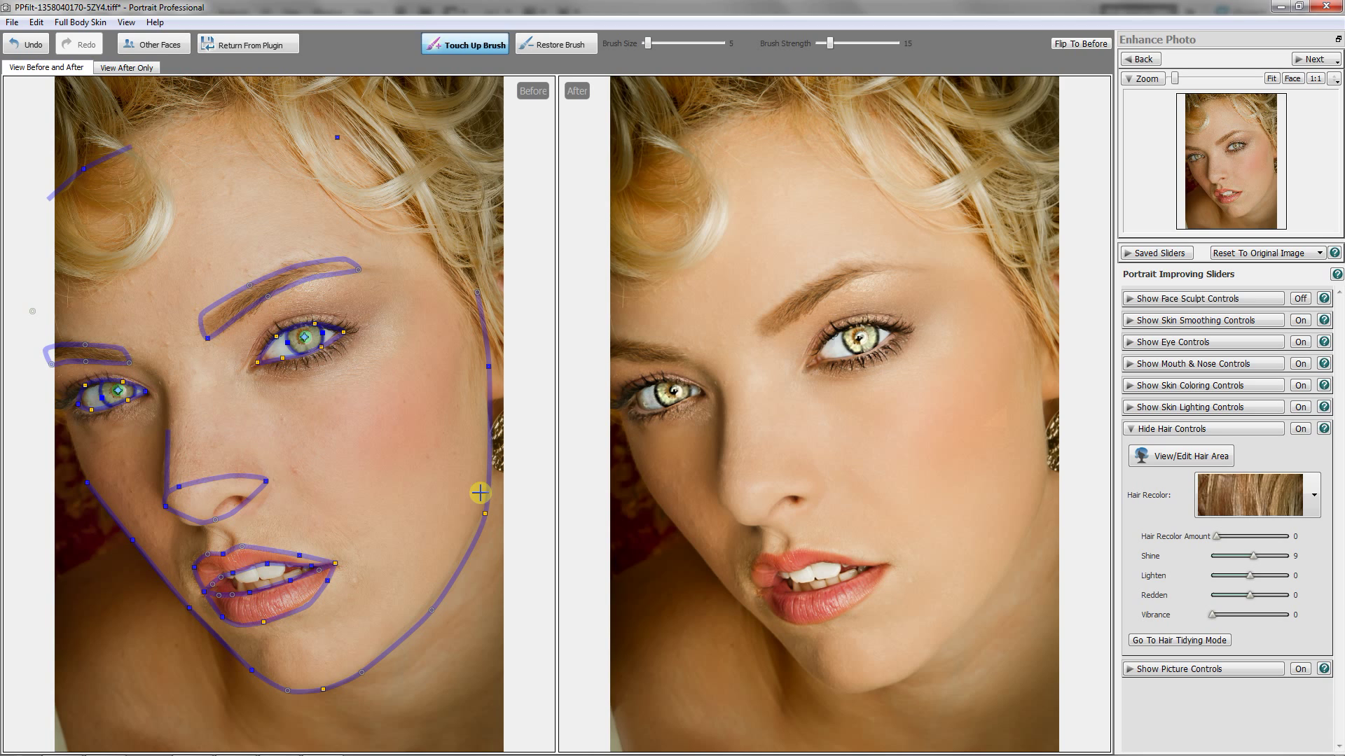
{"action": "left_click", "coordinate": [8, 24]}
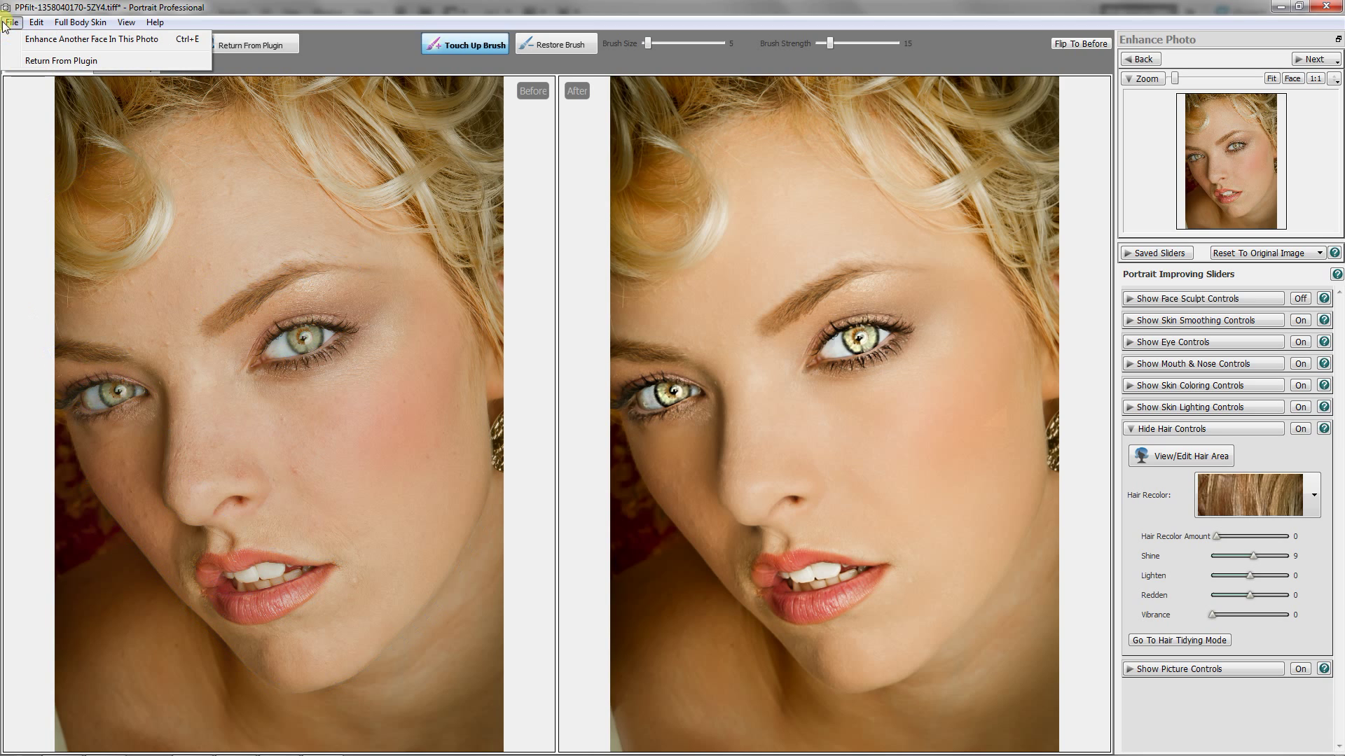
{"action": "left_click", "coordinate": [61, 60]}
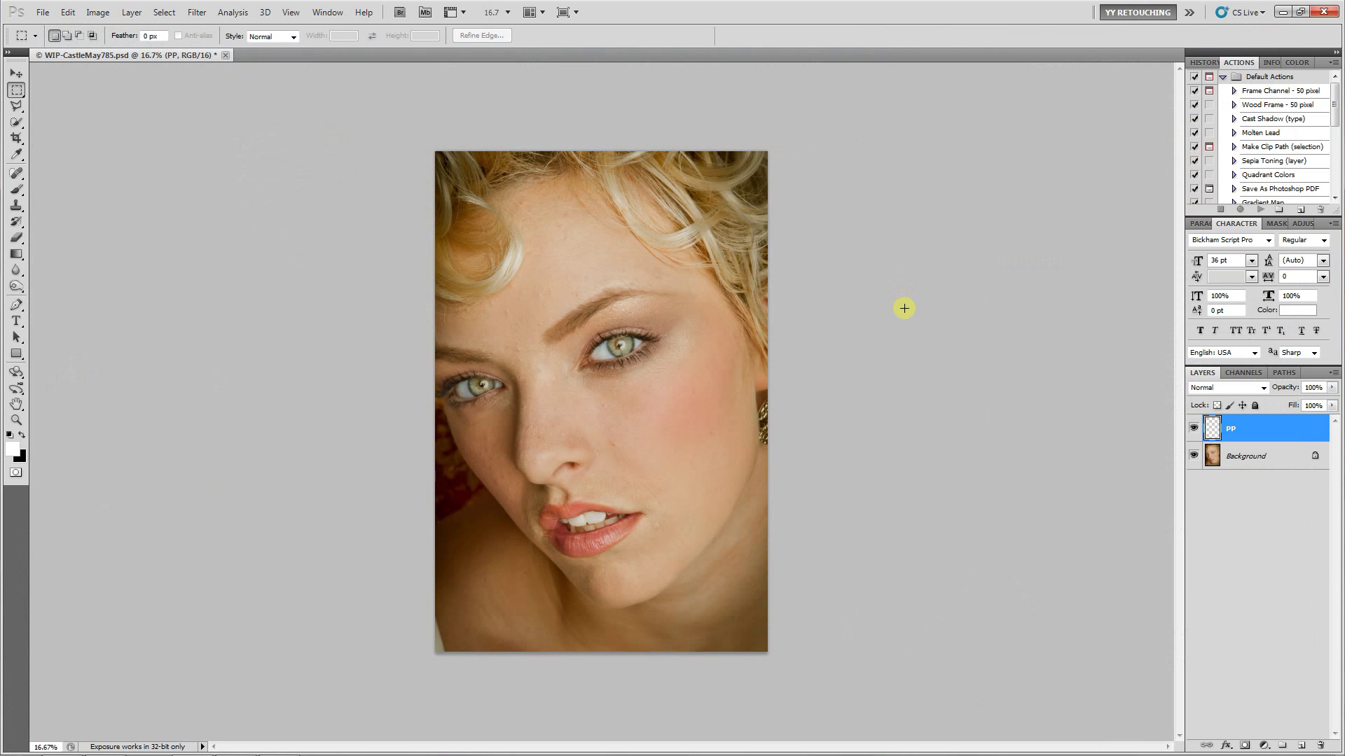
{"action": "left_click", "coordinate": [1194, 428]}
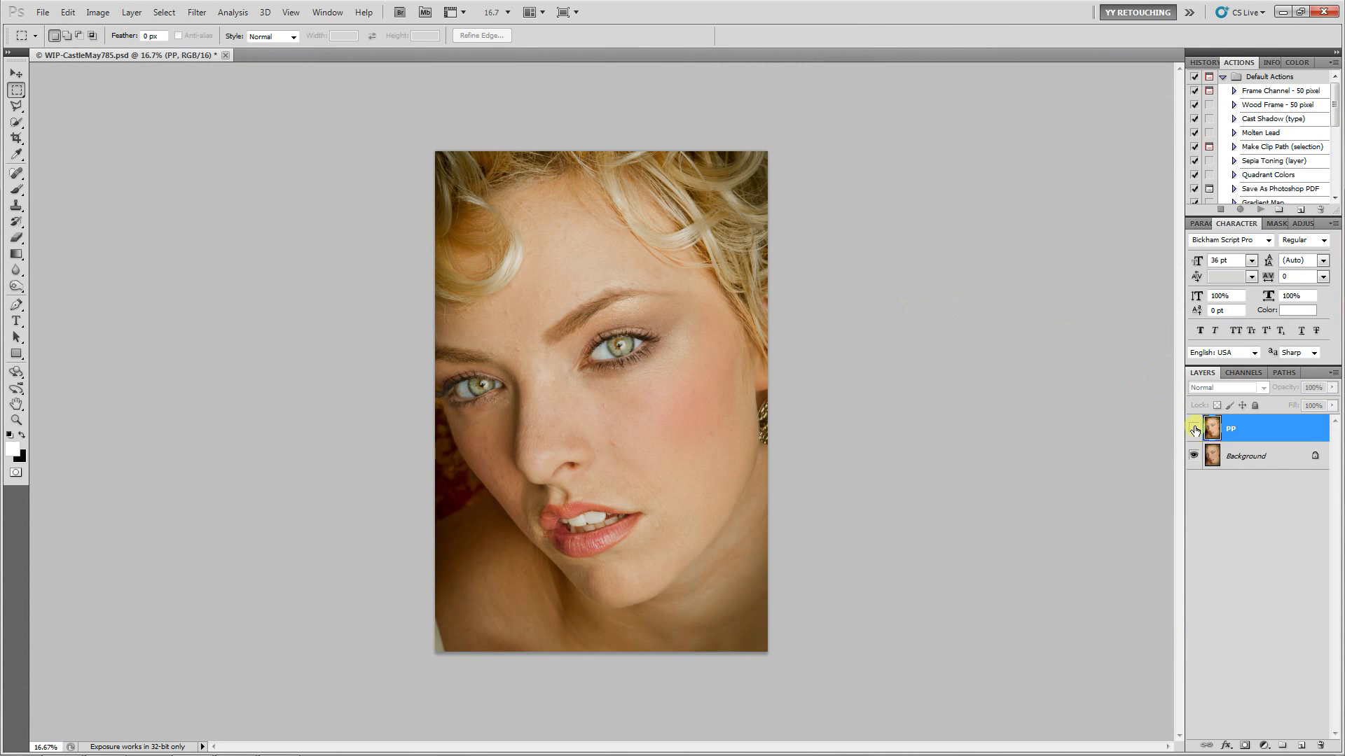
{"action": "left_click", "coordinate": [1194, 428]}
{"action": "key", "text": "z"}
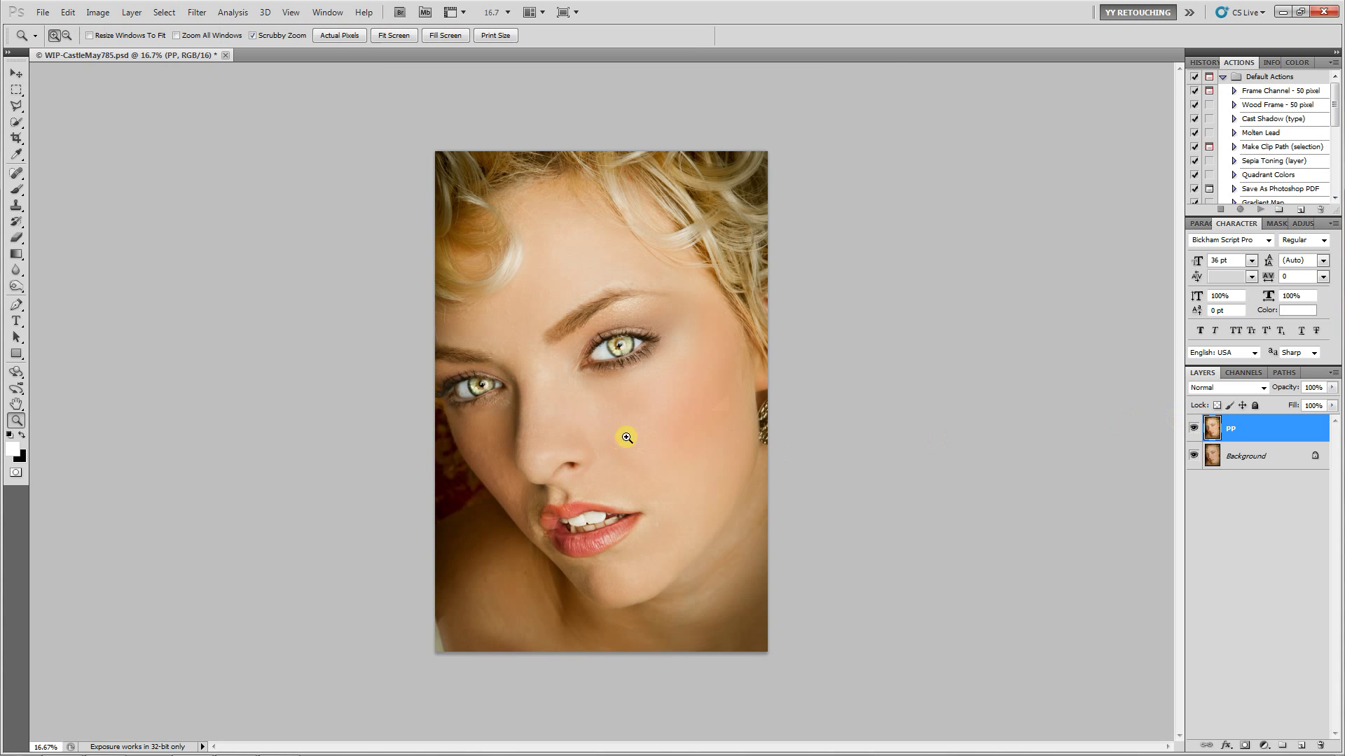
{"action": "left_click", "coordinate": [626, 438]}
{"action": "key", "text": "m"}
{"action": "left_click", "coordinate": [1194, 429]}
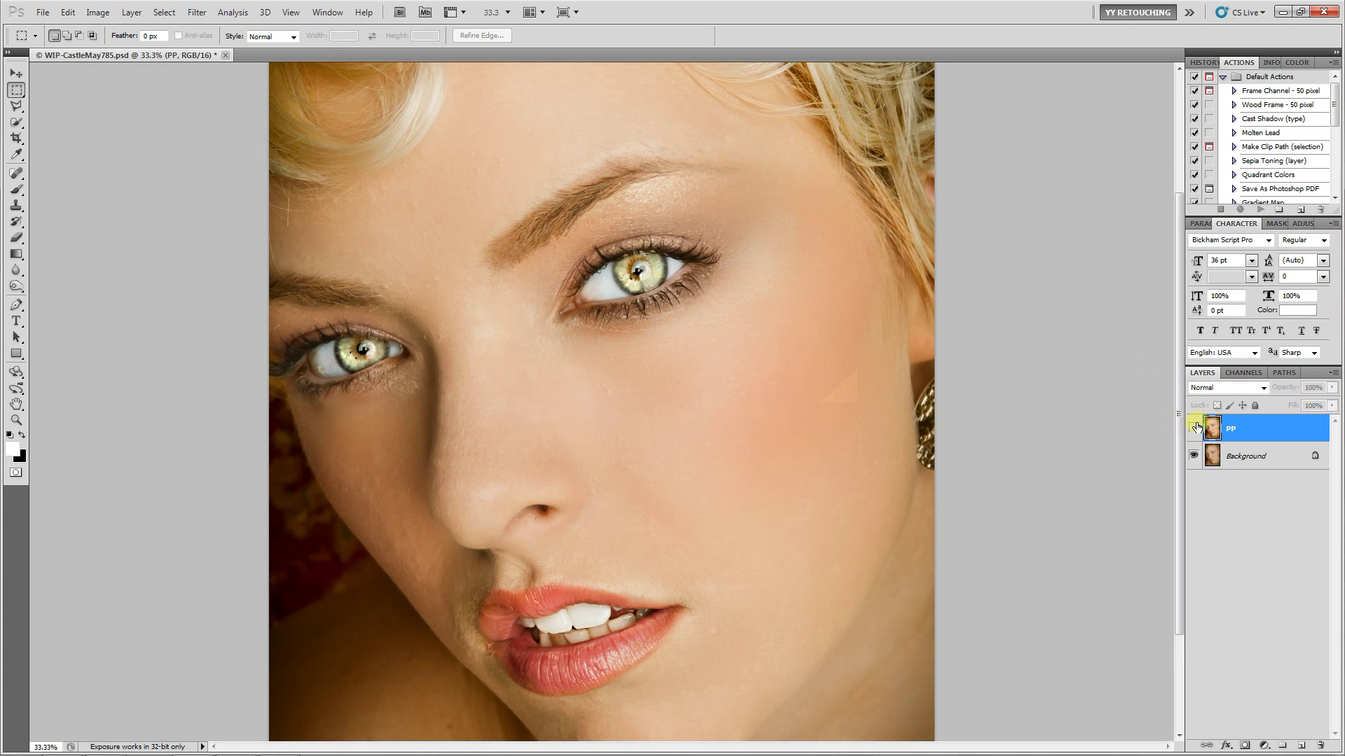
{"action": "left_click", "coordinate": [1195, 428]}
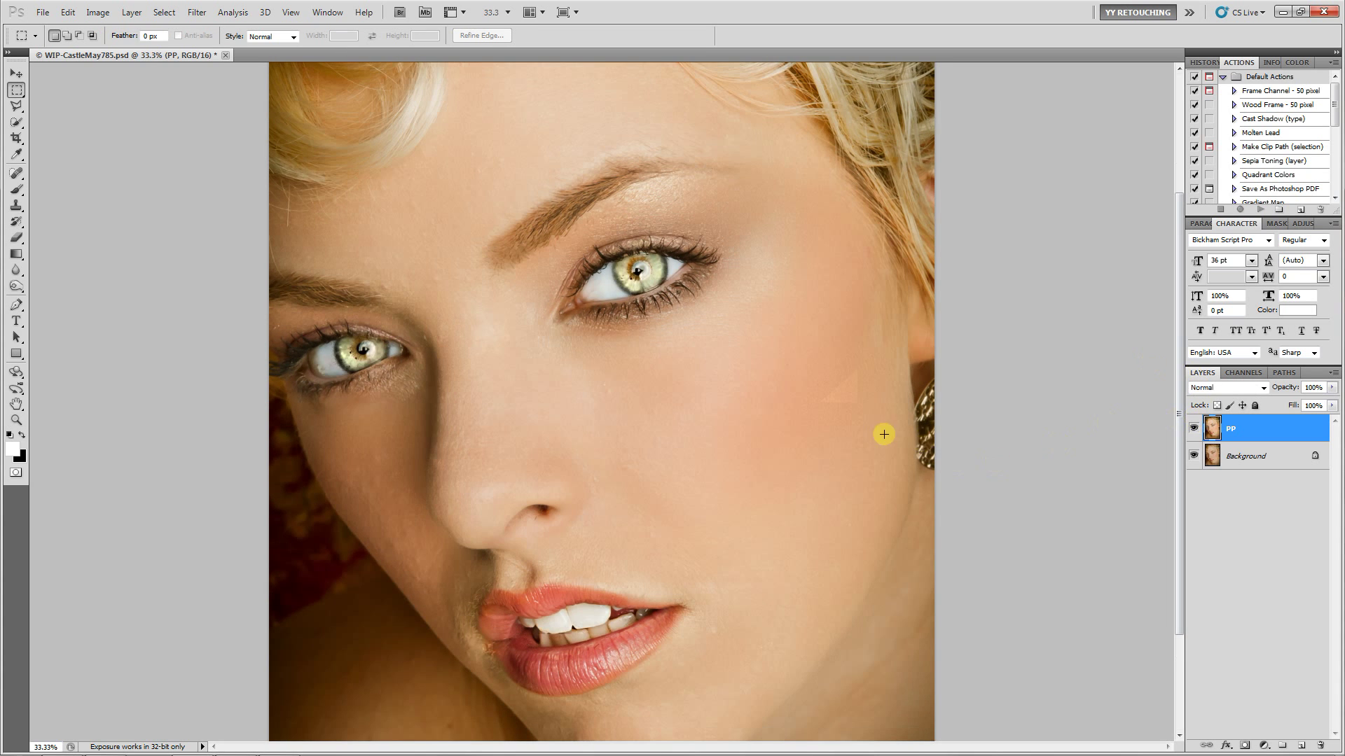
{"action": "left_click_drag", "start_coordinate": [631, 366], "coordinate": [603, 303]}
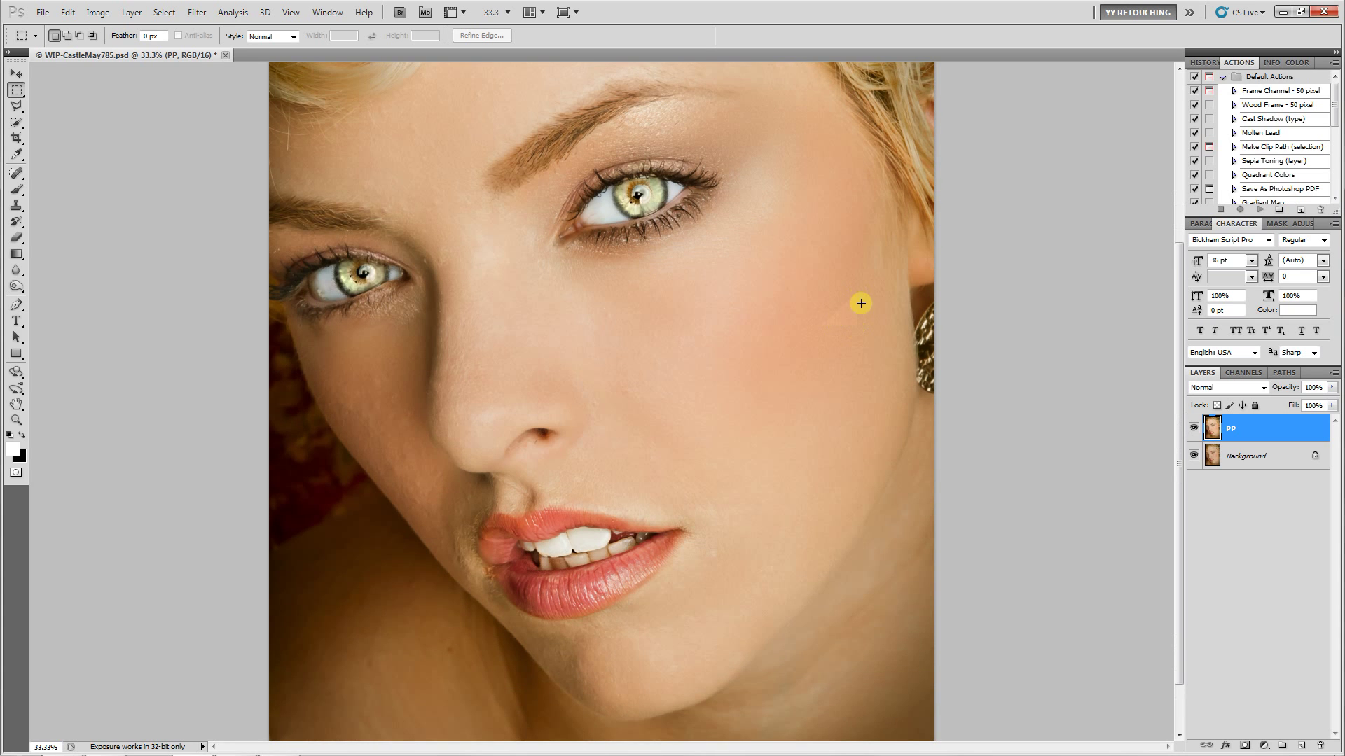
{"action": "key", "text": "z"}
Step: Zoom onto the cheek and heal its blemishes with an enlarged Spot Healing Brush
{"action": "left_click_drag", "start_coordinate": [803, 336], "coordinate": [904, 367]}
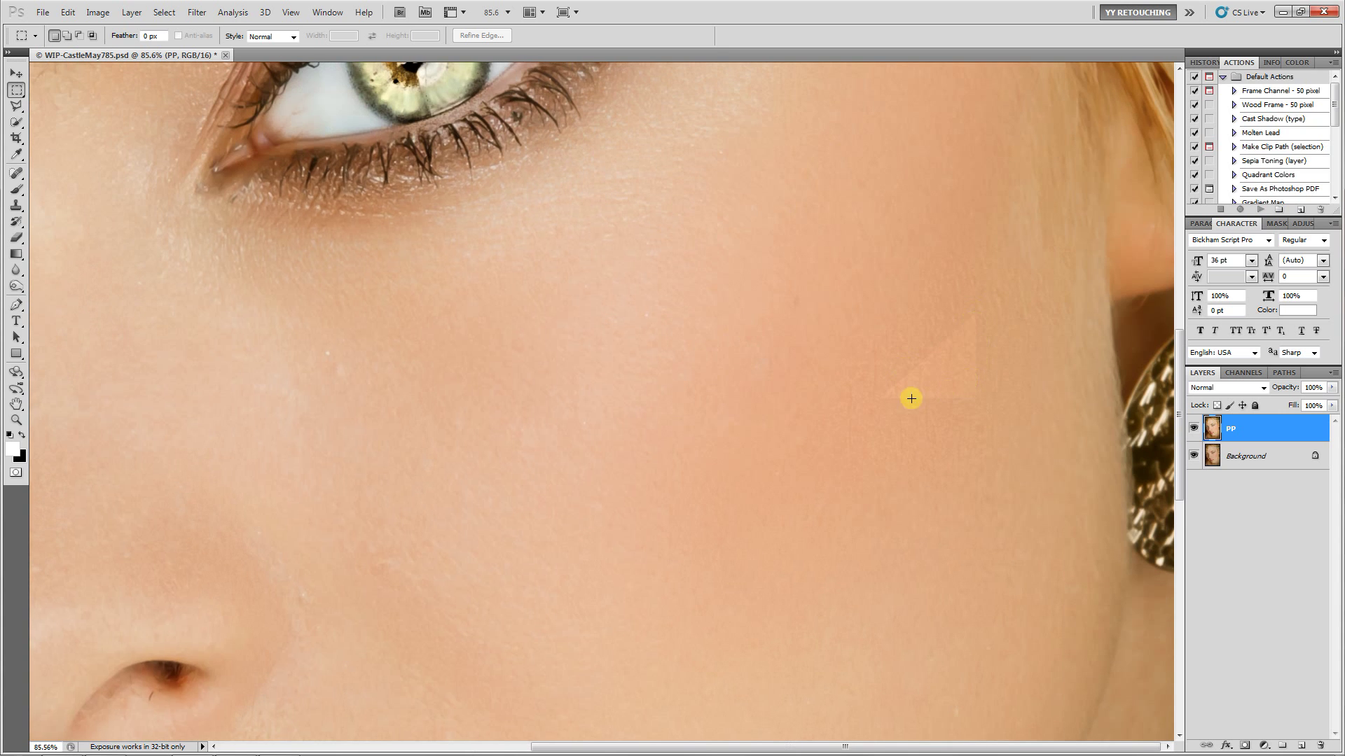
{"action": "key", "text": "j"}
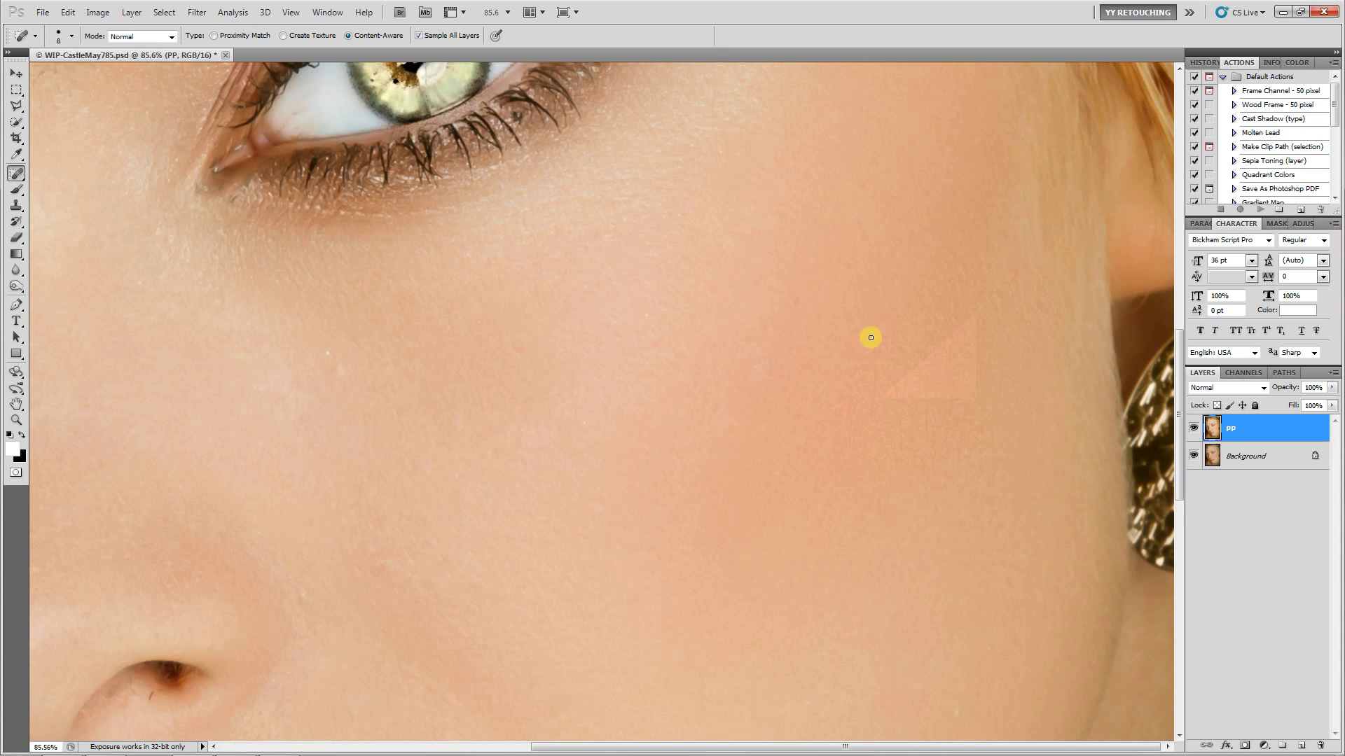
{"action": "key", "text": "bracketright"}
{"action": "key", "text": "bracketright"}
{"action": "key", "text": "bracketright"}
{"action": "key", "text": "bracketright"}
{"action": "key", "text": "bracketright"}
{"action": "key", "text": "bracketright"}
{"action": "key", "text": "bracketright"}
{"action": "mouse_move", "coordinate": [895, 390]}
{"action": "left_mouse_down"}
{"action": "mouse_move", "coordinate": [966, 327]}
{"action": "mouse_move", "coordinate": [965, 383]}
{"action": "mouse_move", "coordinate": [928, 388]}
{"action": "left_mouse_up"}
Step: Shrink the healing brush to 25 and heal blemishes beside the nostril and lip corner
{"action": "key", "text": "z"}
{"action": "mouse_move", "coordinate": [515, 447]}
{"action": "left_mouse_down"}
{"action": "mouse_move", "coordinate": [495, 450]}
{"action": "mouse_move", "coordinate": [511, 444]}
{"action": "left_mouse_up"}
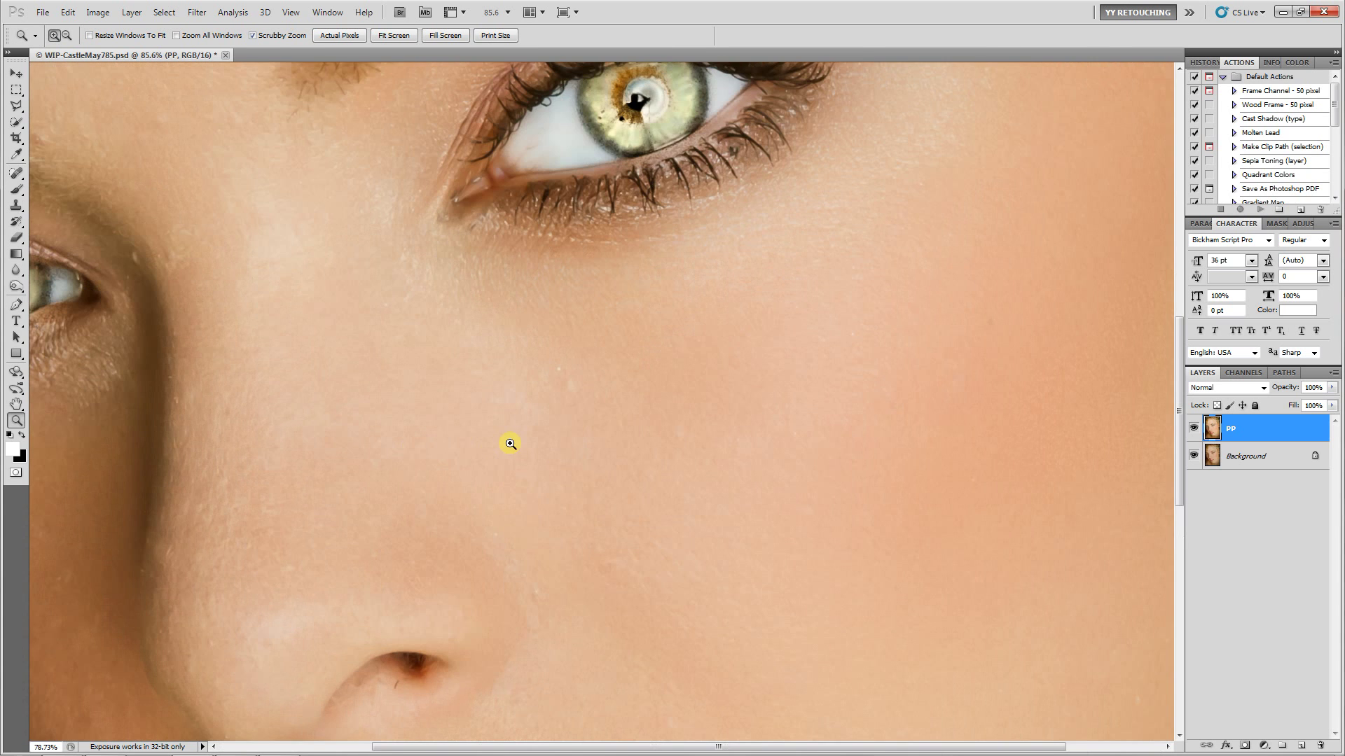
{"action": "key", "text": "j"}
{"action": "left_click_drag", "start_coordinate": [460, 513], "coordinate": [512, 318]}
{"action": "key", "text": "bracketleft"}
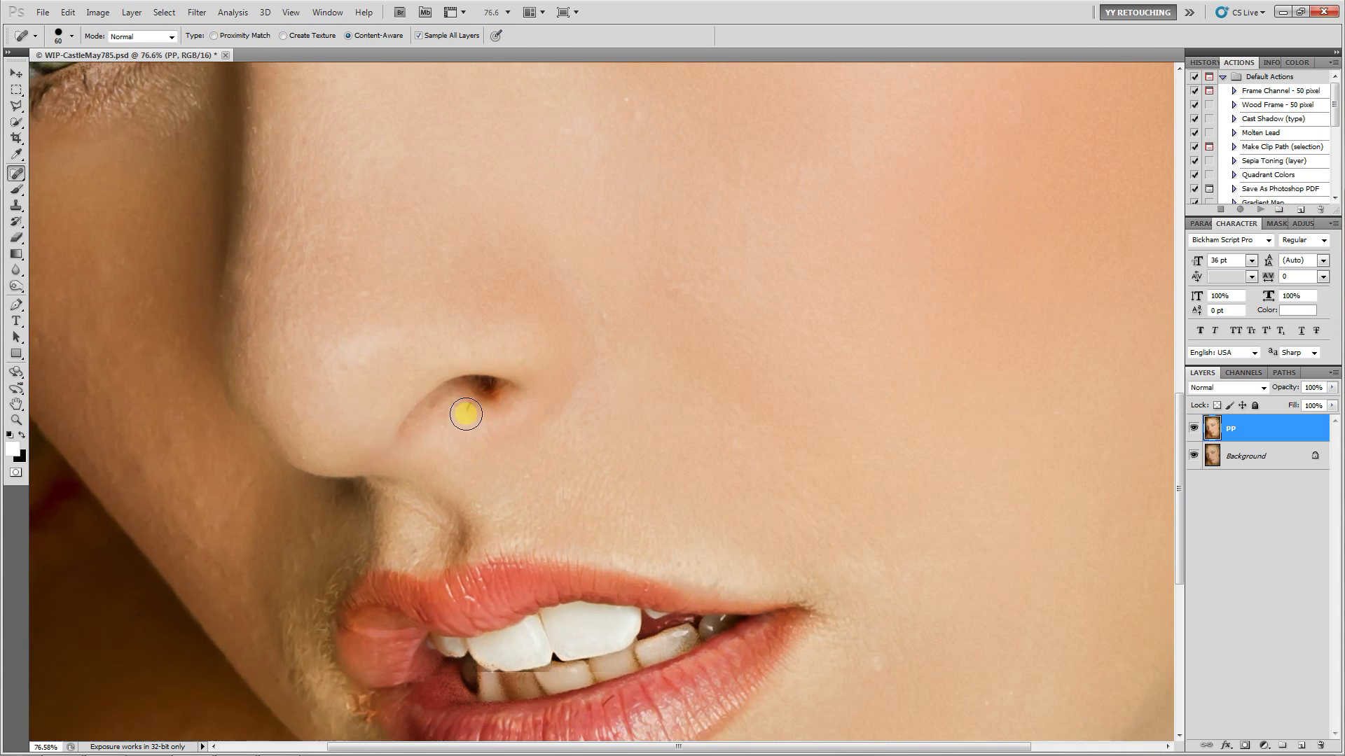
{"action": "key", "text": "bracketleft"}
{"action": "key", "text": "bracketleft"}
{"action": "key", "text": "bracketleft"}
{"action": "left_click_drag", "start_coordinate": [471, 398], "coordinate": [470, 399]}
{"action": "left_click_drag", "start_coordinate": [564, 435], "coordinate": [586, 369]}
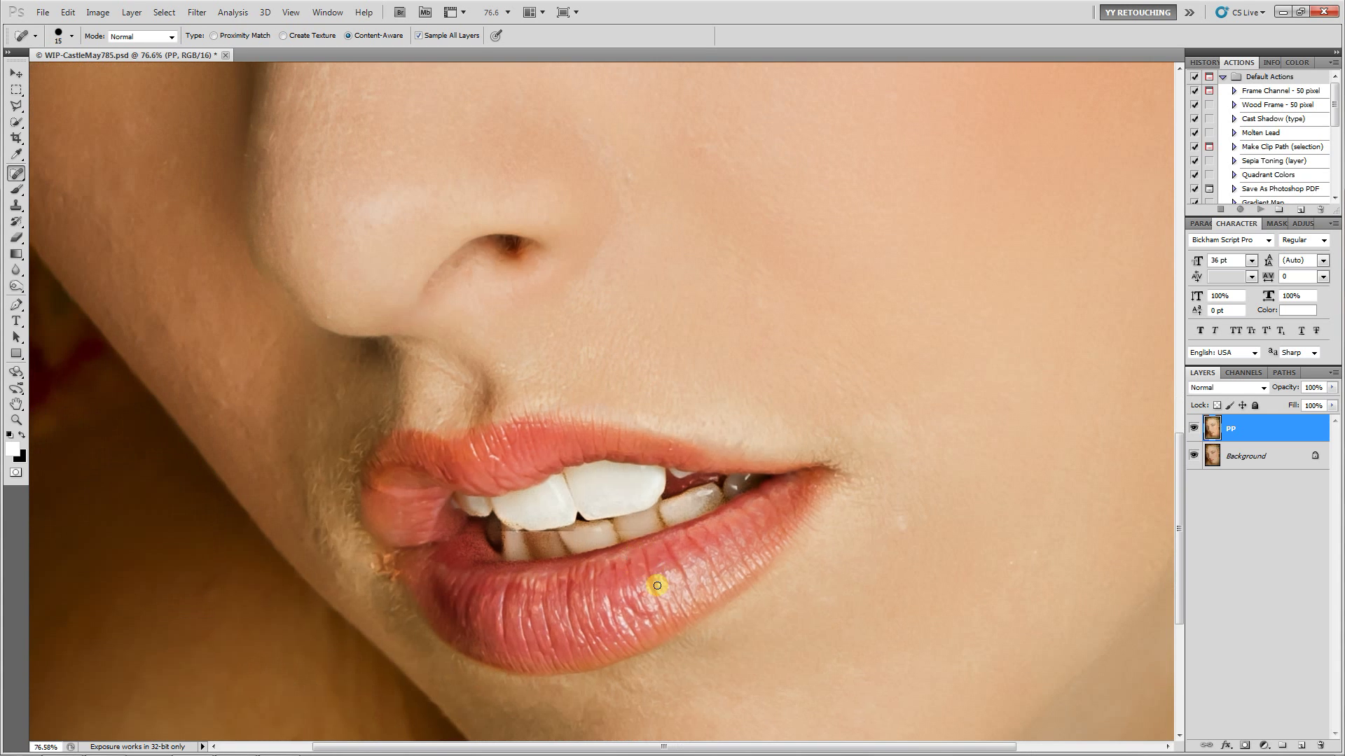
{"action": "mouse_move", "coordinate": [393, 561]}
{"action": "left_mouse_down"}
{"action": "mouse_move", "coordinate": [388, 579]}
{"action": "mouse_move", "coordinate": [398, 564]}
{"action": "left_mouse_up"}
Step: Heal the spot beside the eye and the spot above the upper lip
{"action": "mouse_move", "coordinate": [514, 234]}
{"action": "left_mouse_down"}
{"action": "mouse_move", "coordinate": [717, 441]}
{"action": "mouse_move", "coordinate": [665, 438]}
{"action": "mouse_move", "coordinate": [665, 461]}
{"action": "left_mouse_up"}
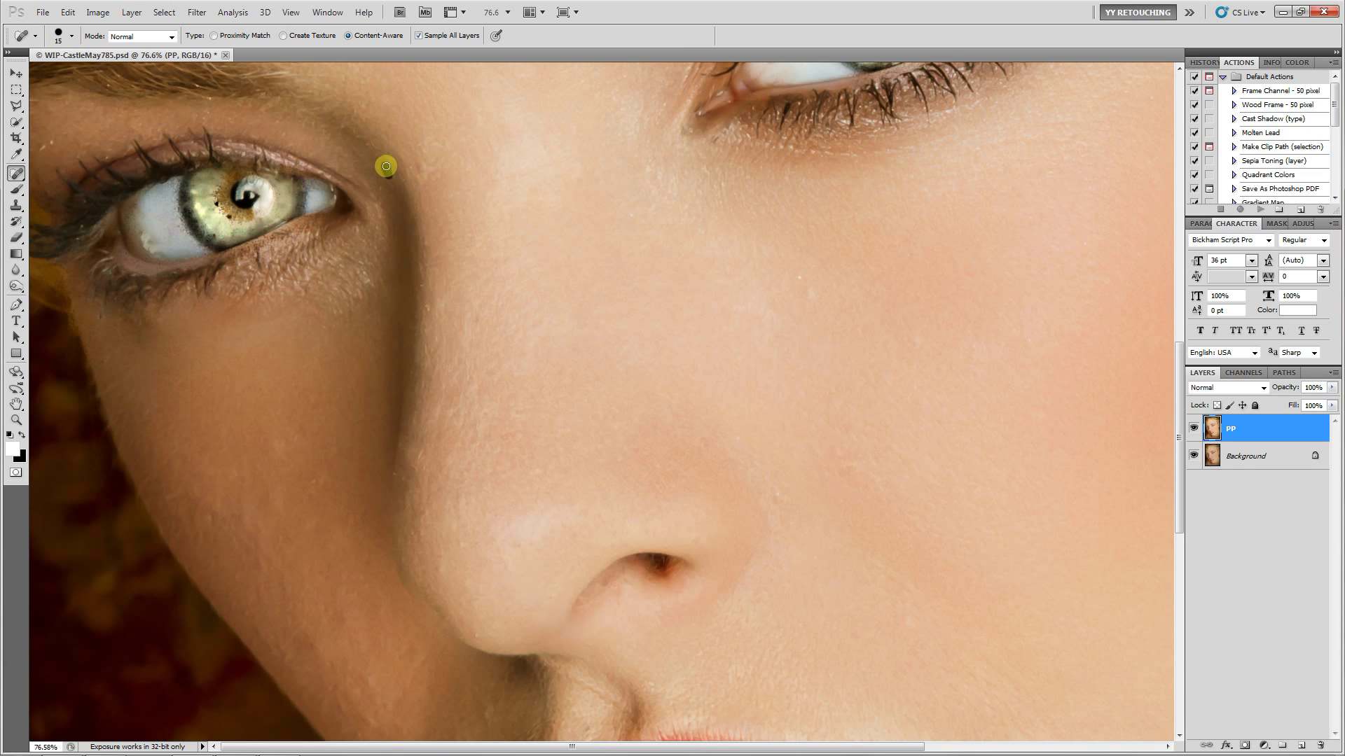
{"action": "left_click_drag", "start_coordinate": [385, 166], "coordinate": [390, 168]}
{"action": "mouse_move", "coordinate": [489, 159]}
{"action": "left_mouse_down"}
{"action": "mouse_move", "coordinate": [501, 399]}
{"action": "mouse_move", "coordinate": [421, 439]}
{"action": "left_mouse_up"}
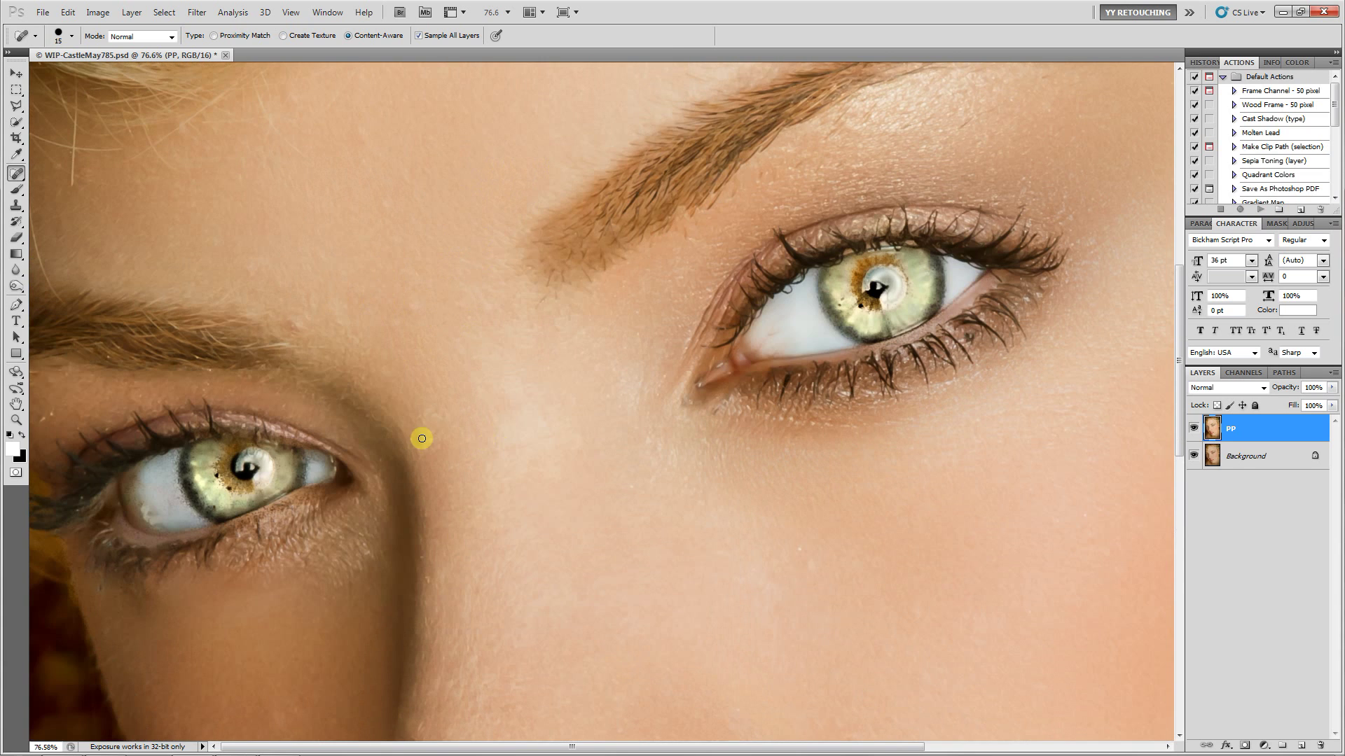
{"action": "left_click_drag", "start_coordinate": [489, 297], "coordinate": [450, 411]}
{"action": "scroll", "coordinate": [297, 445], "scroll_direction": "down", "scroll_amount": 2}
{"action": "scroll", "coordinate": [297, 445], "scroll_direction": "down", "scroll_amount": 1}
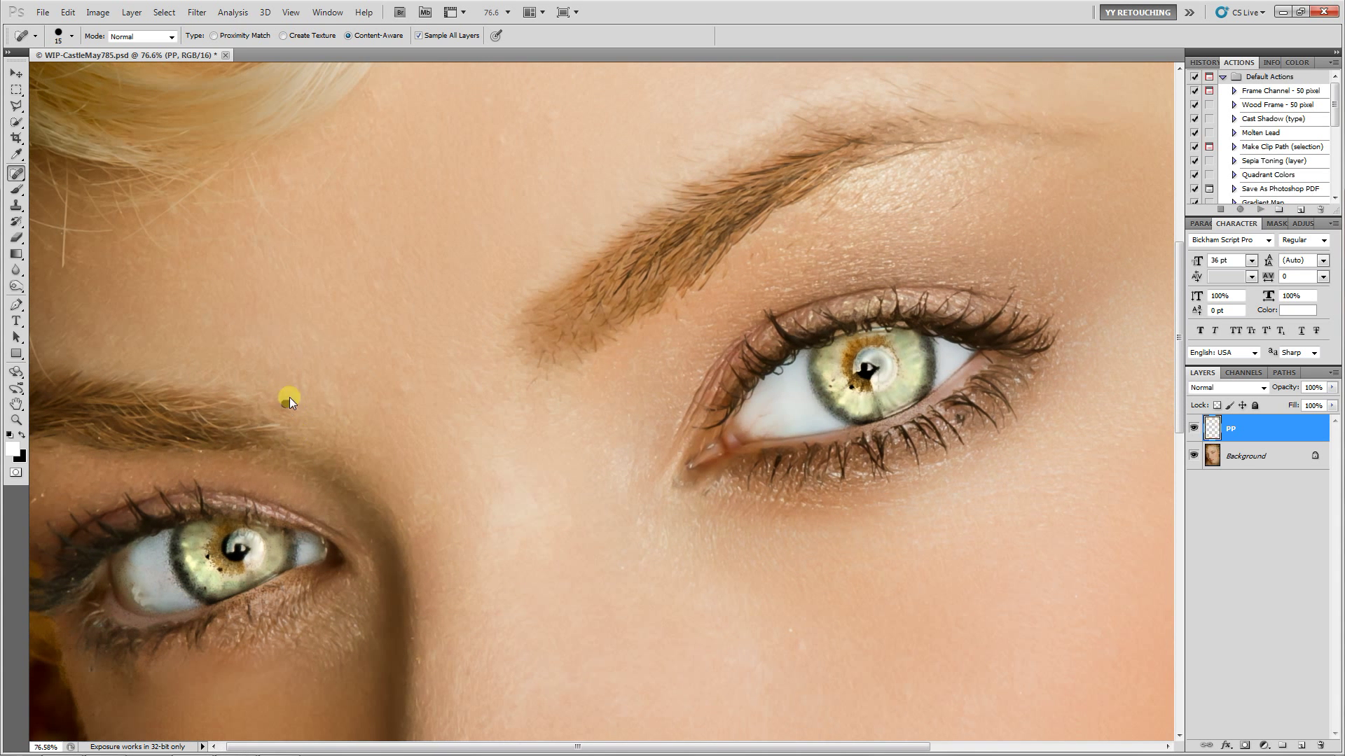
{"action": "scroll", "coordinate": [462, 198], "scroll_direction": "up", "scroll_amount": 2}
{"action": "left_click_drag", "start_coordinate": [462, 198], "coordinate": [481, 465]}
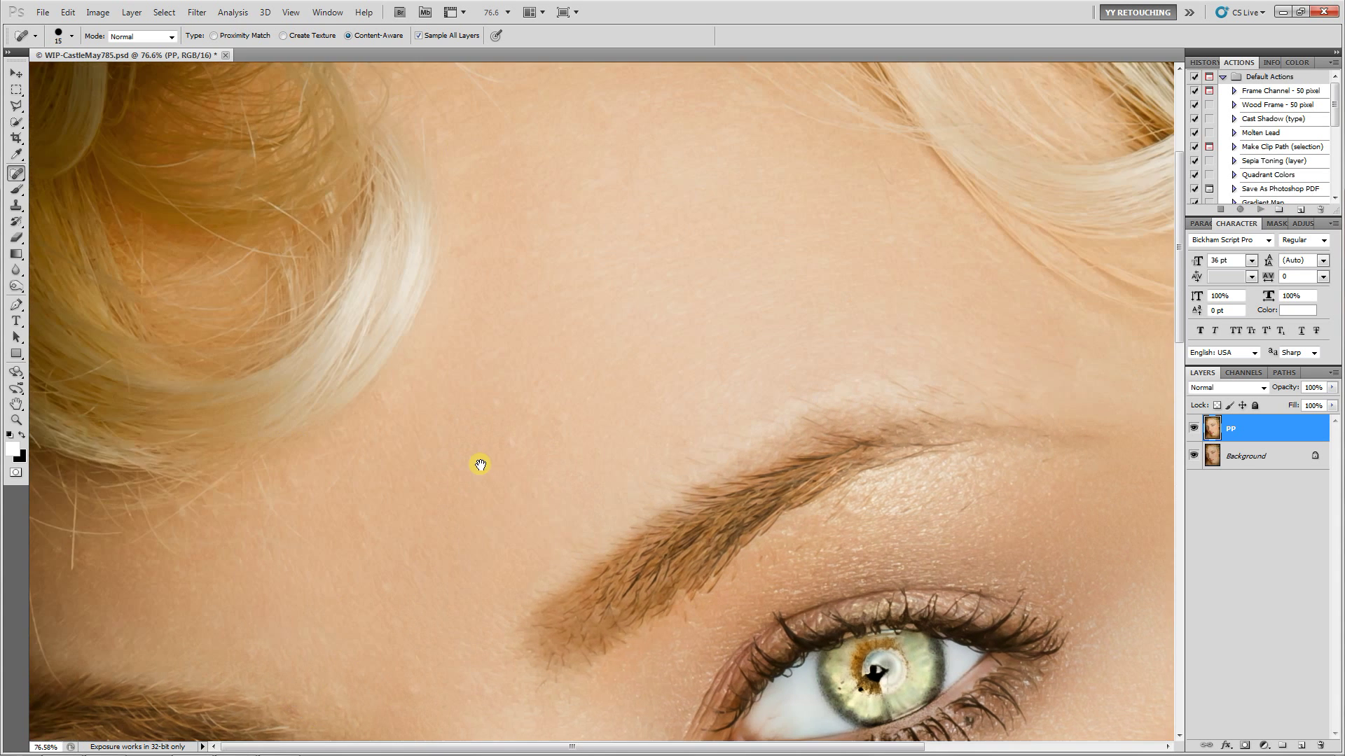
{"action": "scroll", "coordinate": [510, 448], "scroll_direction": "up", "scroll_amount": 2}
{"action": "scroll", "coordinate": [510, 448], "scroll_direction": "down", "scroll_amount": 10}
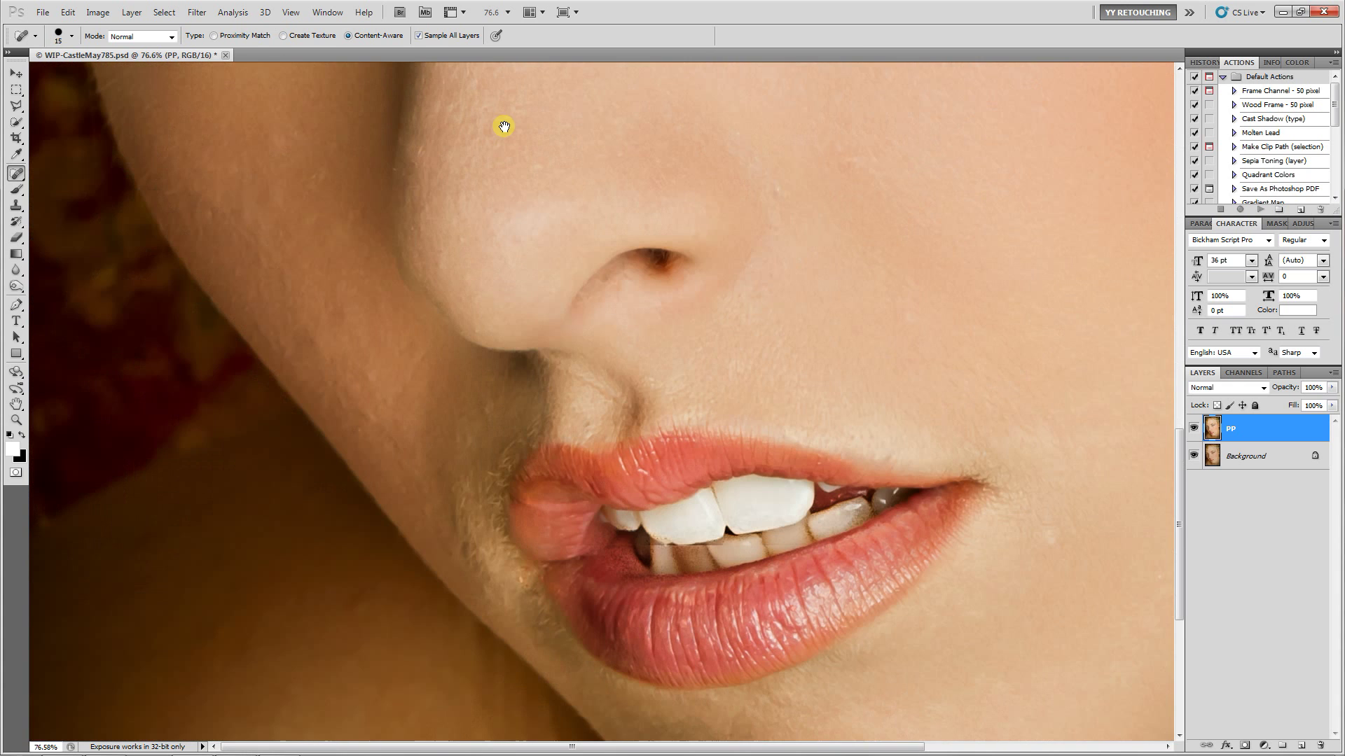
{"action": "left_click_drag", "start_coordinate": [504, 127], "coordinate": [477, 135]}
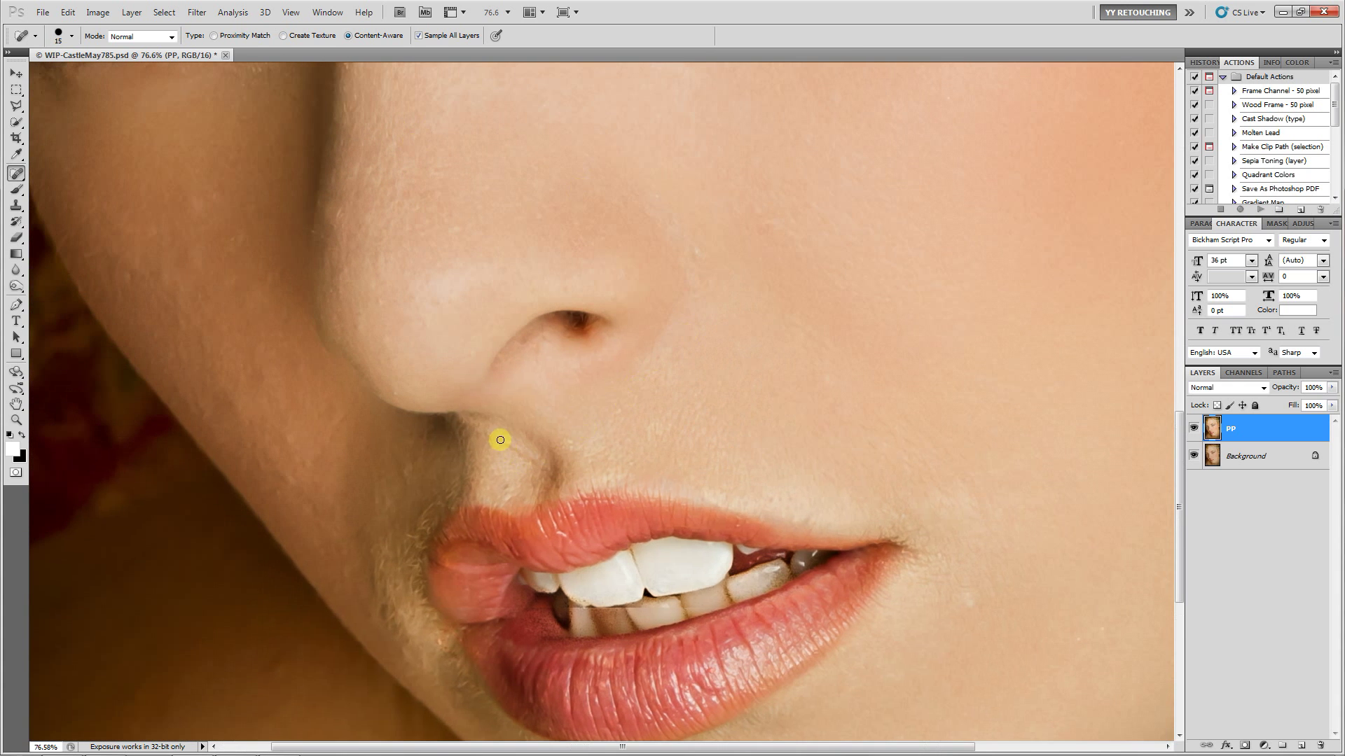
{"action": "left_click_drag", "start_coordinate": [499, 442], "coordinate": [544, 459]}
Step: Fit the portrait, fade the PP layer to 0% to compare, then set its opacity to 76%
{"action": "key", "text": "ctrl+0"}
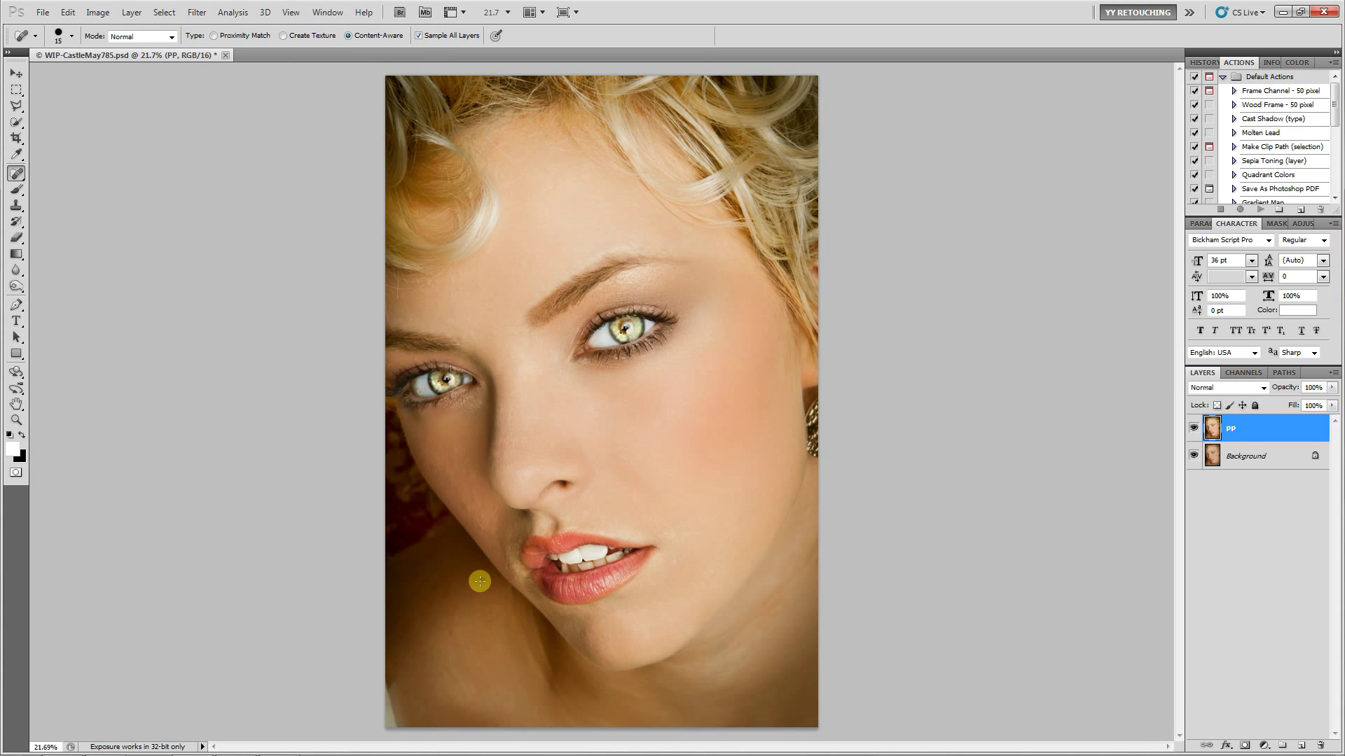
{"action": "left_click", "coordinate": [1331, 388]}
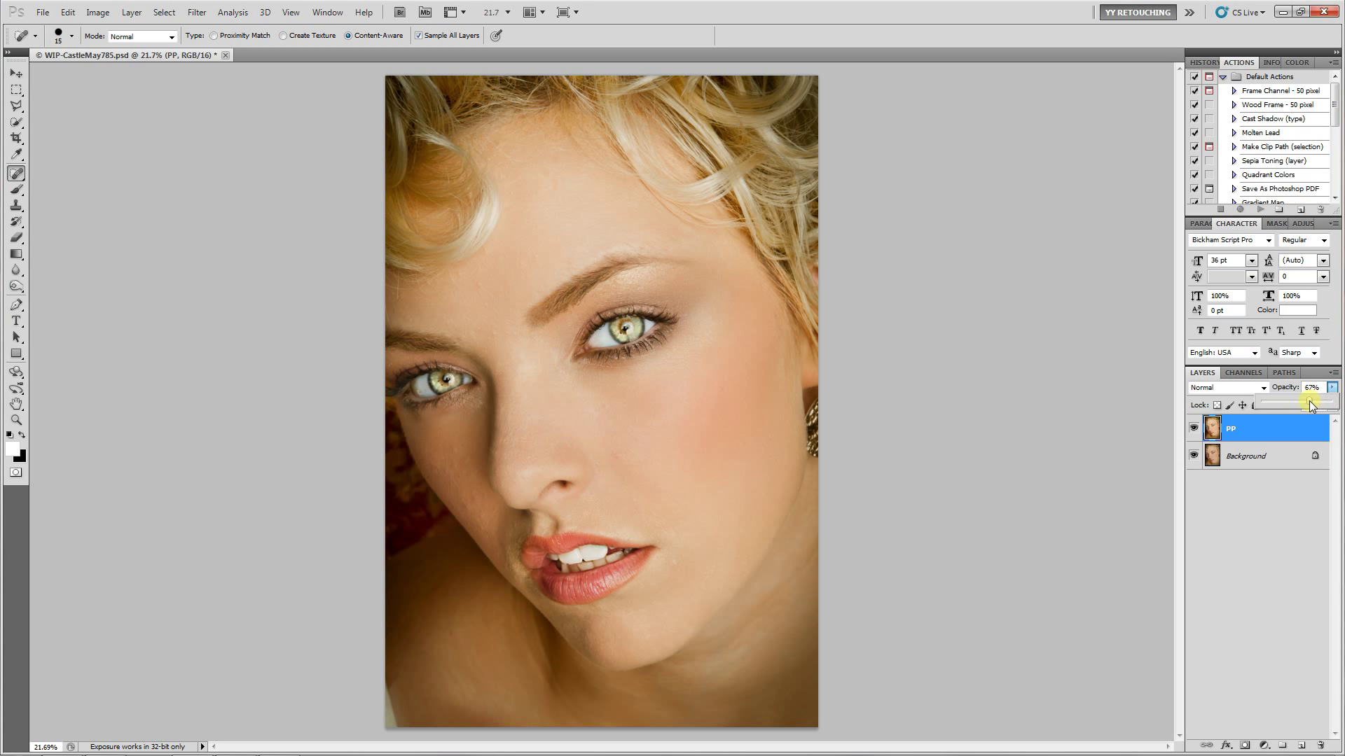
{"action": "left_click_drag", "start_coordinate": [1305, 400], "coordinate": [1223, 410]}
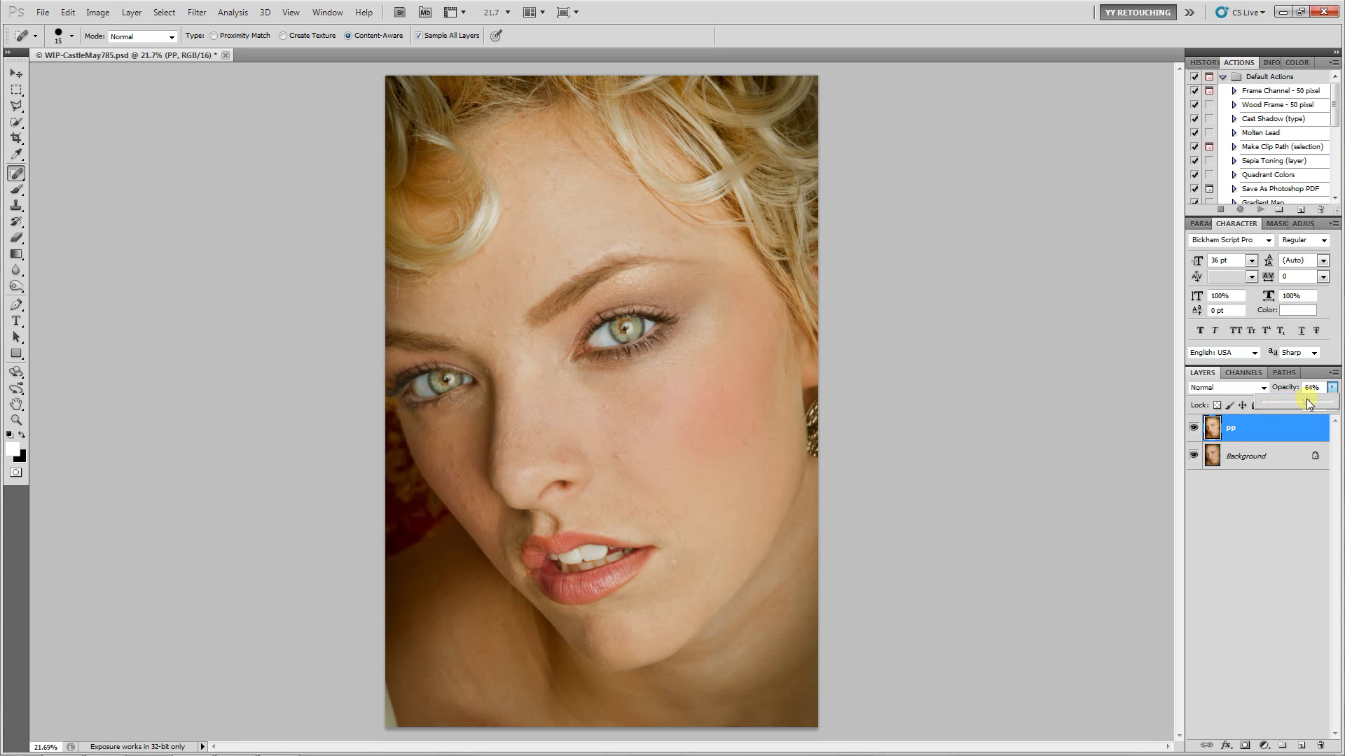
{"action": "left_click_drag", "start_coordinate": [1314, 403], "coordinate": [1319, 404]}
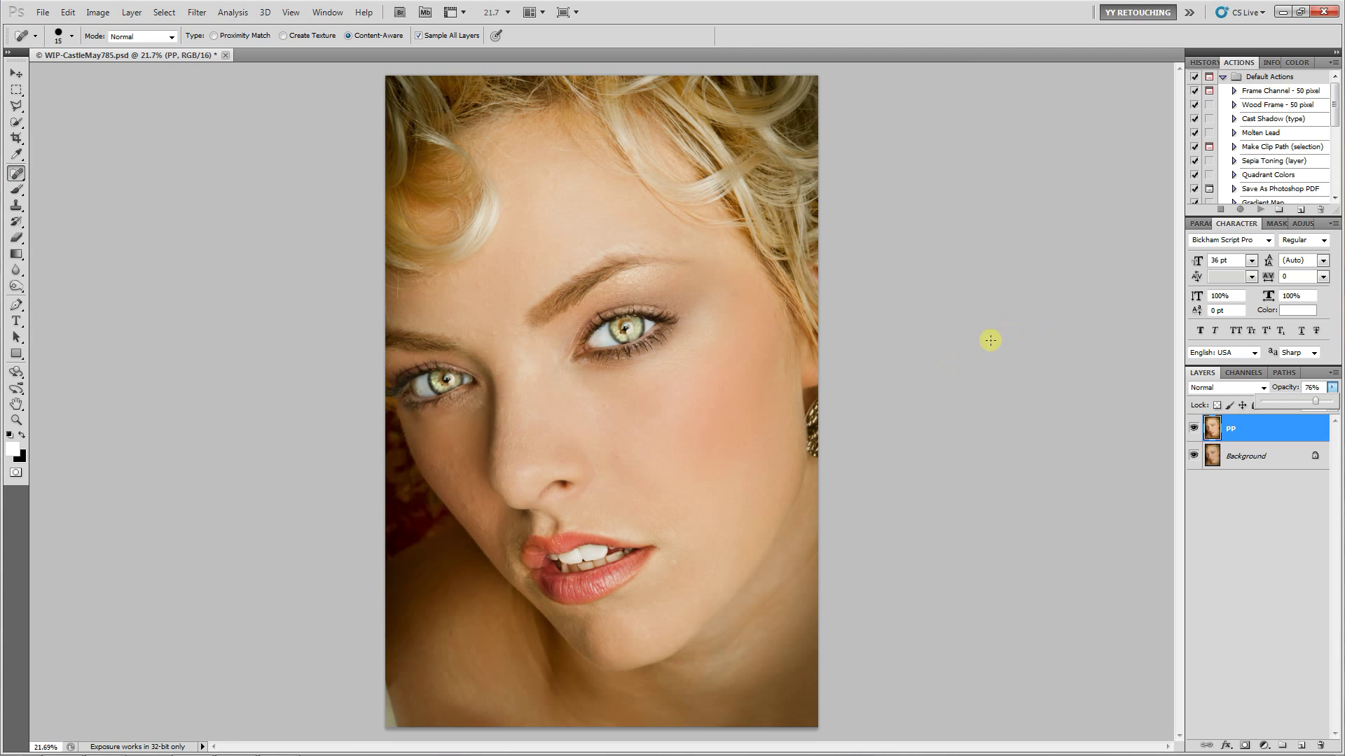
{"action": "key", "text": "z"}
{"action": "mouse_move", "coordinate": [911, 324]}
{"action": "left_mouse_down"}
{"action": "mouse_move", "coordinate": [847, 330]}
{"action": "mouse_move", "coordinate": [872, 329]}
{"action": "left_mouse_up"}
{"action": "key", "text": "j"}
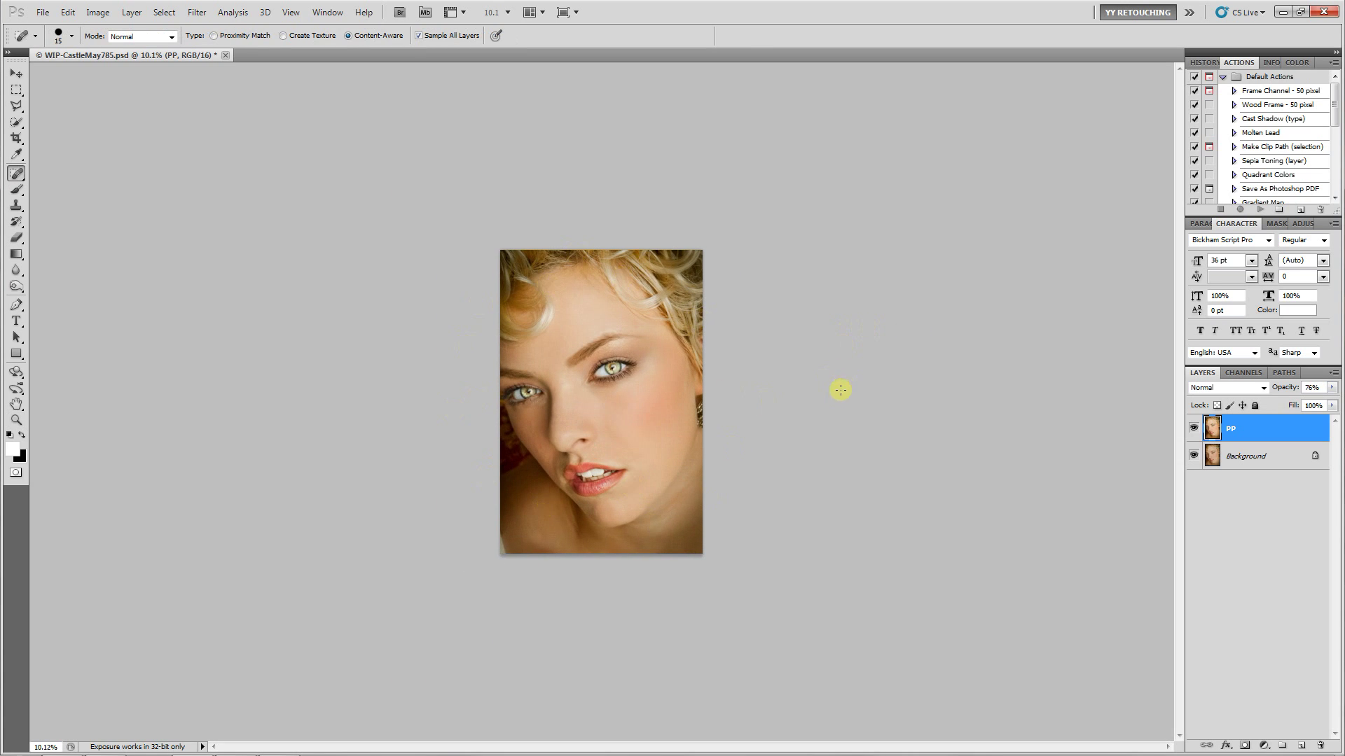
{"action": "key", "text": "z"}
{"action": "mouse_move", "coordinate": [529, 421]}
{"action": "left_mouse_down"}
{"action": "mouse_move", "coordinate": [666, 407]}
{"action": "mouse_move", "coordinate": [631, 412]}
{"action": "left_mouse_up"}
{"action": "key", "text": "j"}
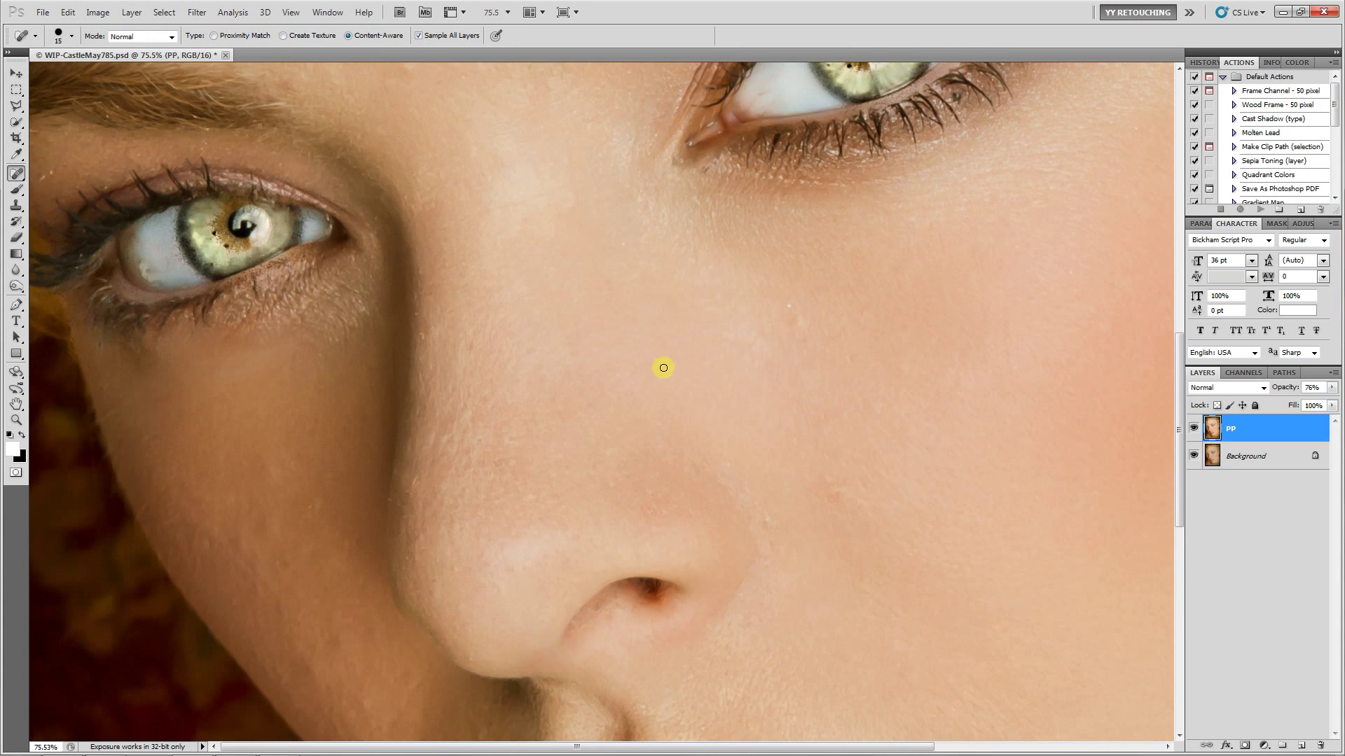
{"action": "mouse_move", "coordinate": [619, 222]}
{"action": "left_mouse_down"}
{"action": "mouse_move", "coordinate": [615, 390]}
{"action": "mouse_move", "coordinate": [549, 381]}
{"action": "mouse_move", "coordinate": [574, 379]}
{"action": "left_mouse_up"}
{"action": "key", "text": "z"}
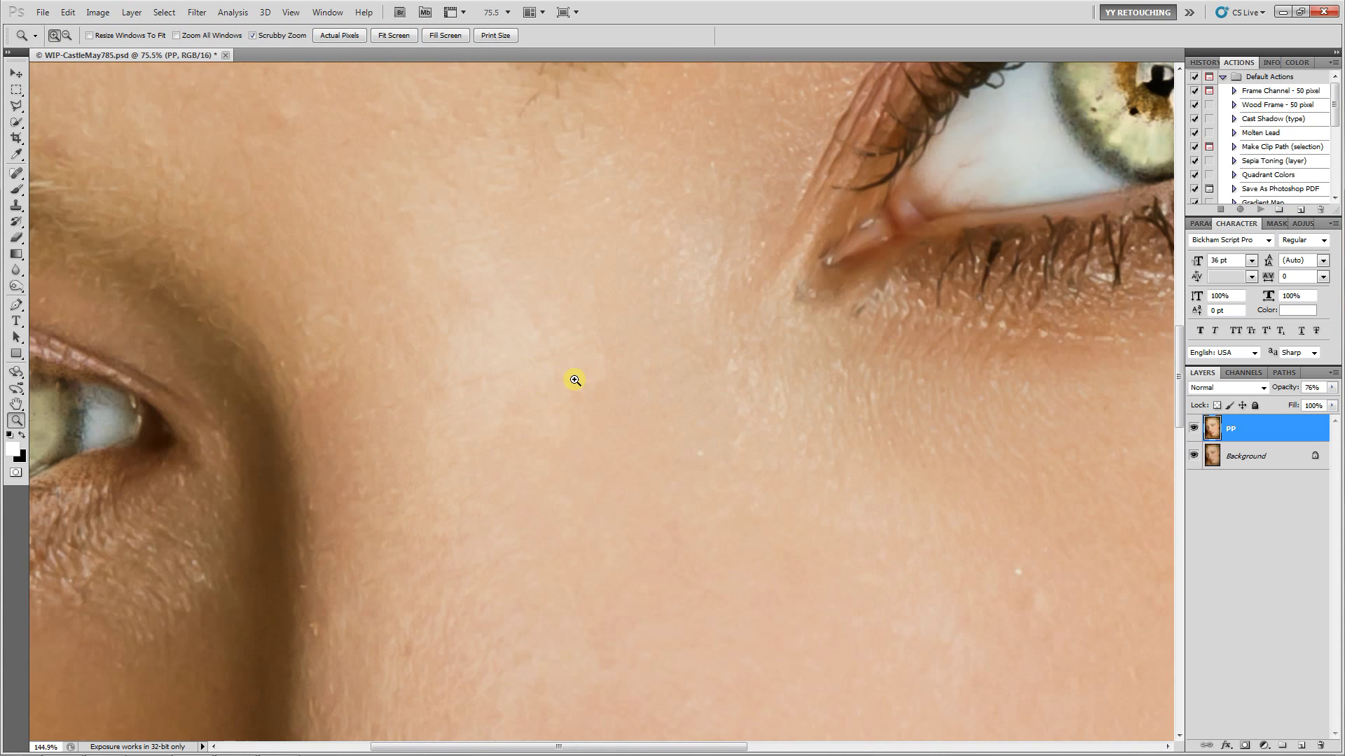
{"action": "left_click_drag", "start_coordinate": [747, 304], "coordinate": [549, 423]}
{"action": "key", "text": "j"}
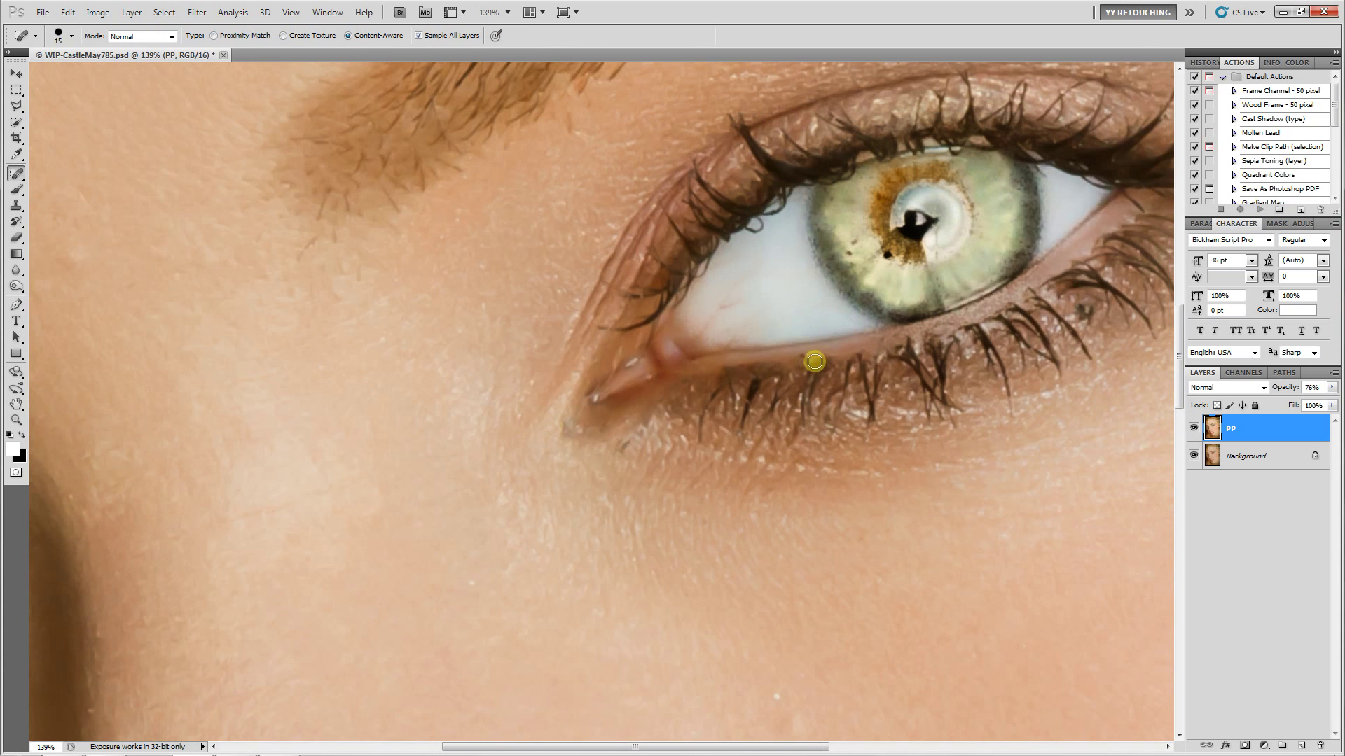
{"action": "key", "text": "z"}
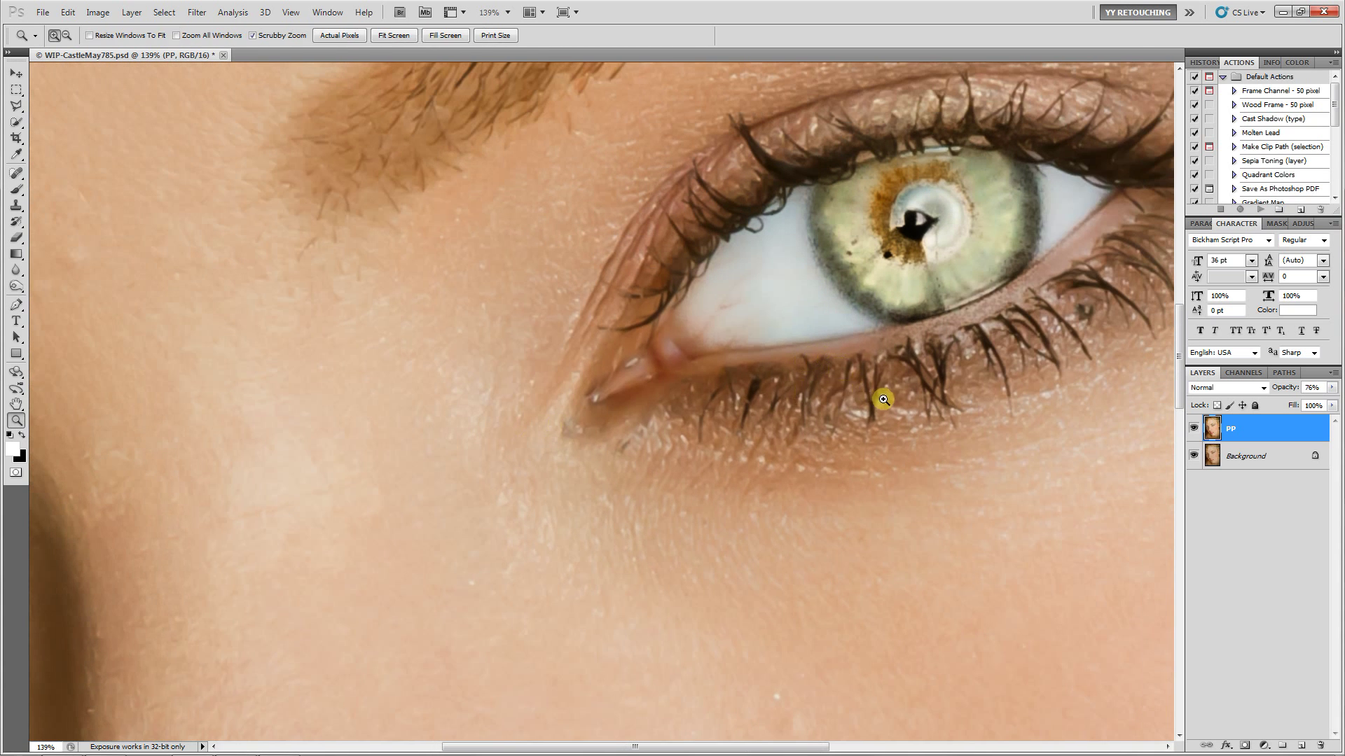
{"action": "key", "text": "ctrl+0"}
{"action": "scroll", "coordinate": [763, 407], "scroll_direction": "down", "scroll_amount": 2}
{"action": "key", "text": "j"}
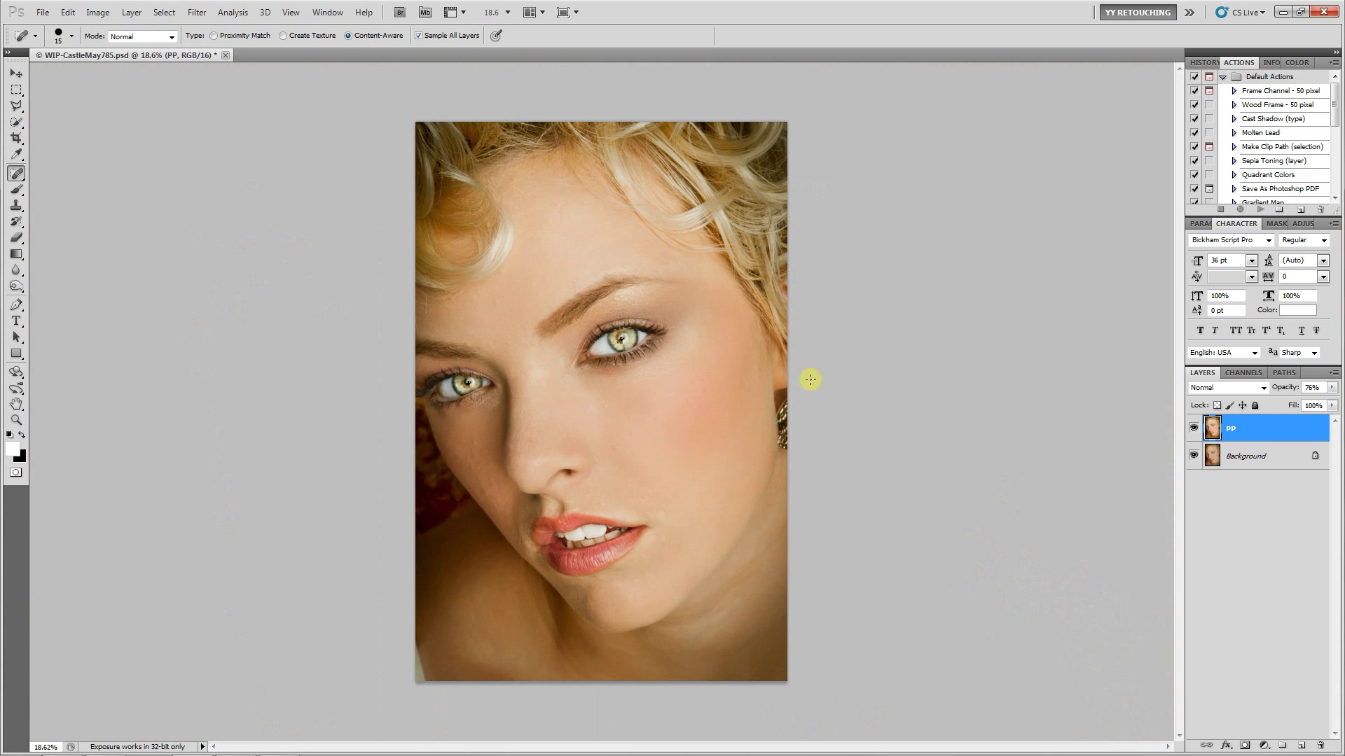